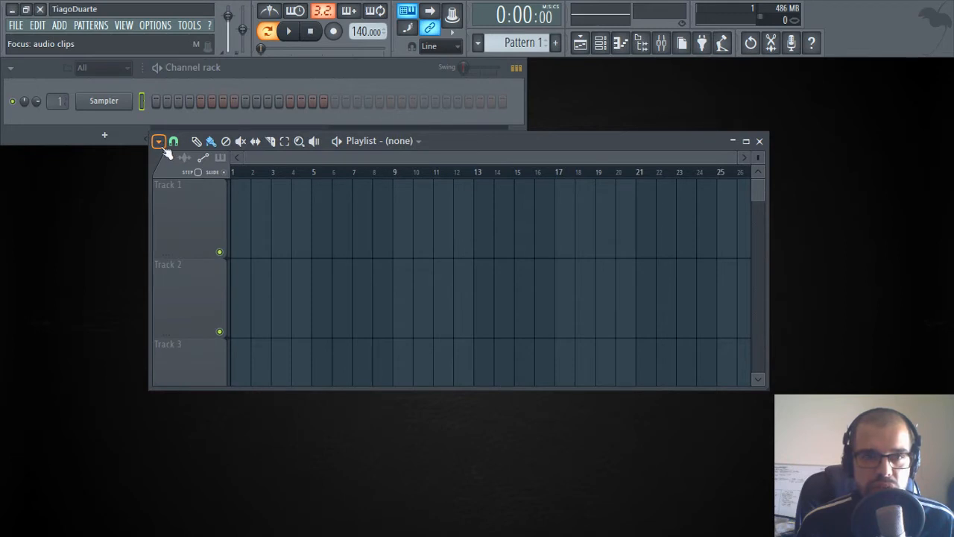
Turn the Playlist's Detached option on and back off, and shift the window inside the workspace
left_click(159, 141)
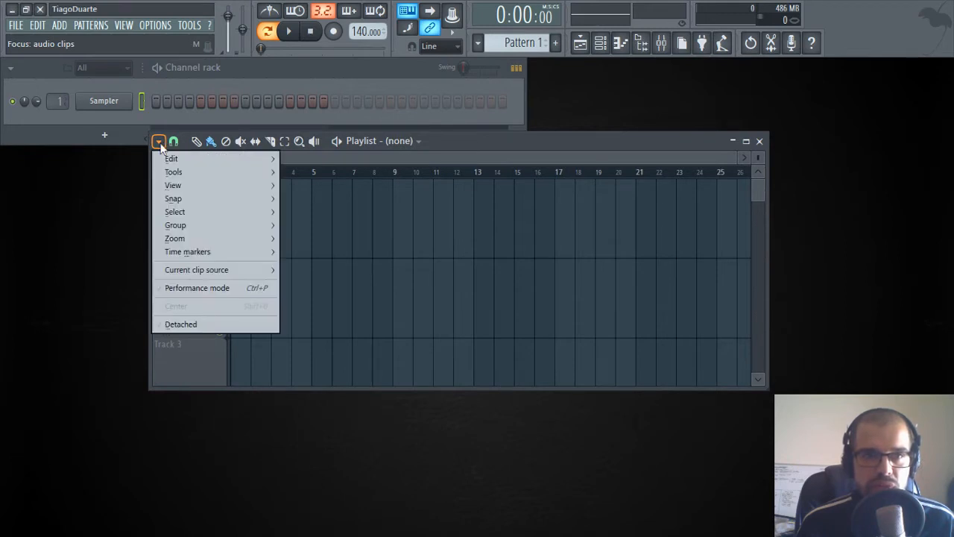
left_click(197, 326)
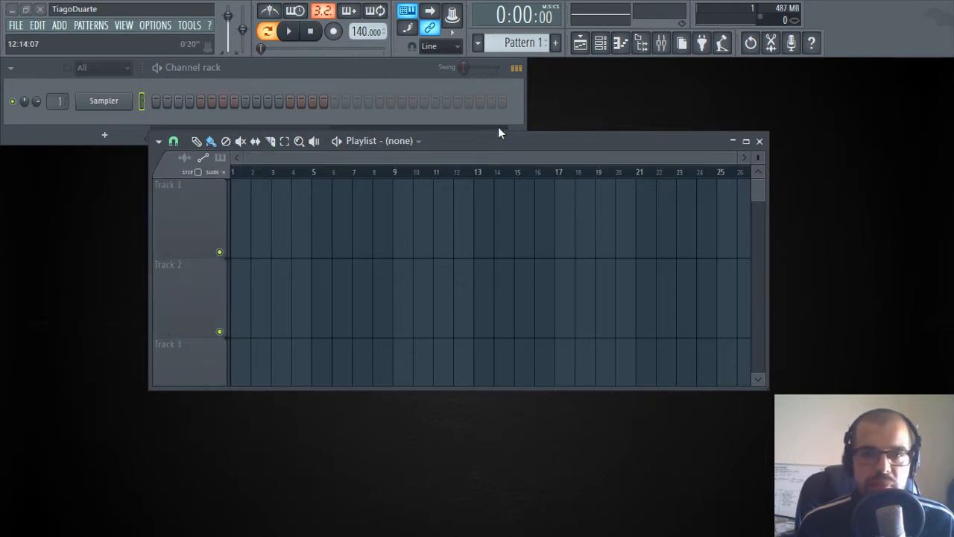
left_click(158, 141)
left_click(189, 323)
left_click_drag(479, 141, 380, 131)
Restore the main window to a smaller size and move the attached Playlist around inside it
left_click(26, 10)
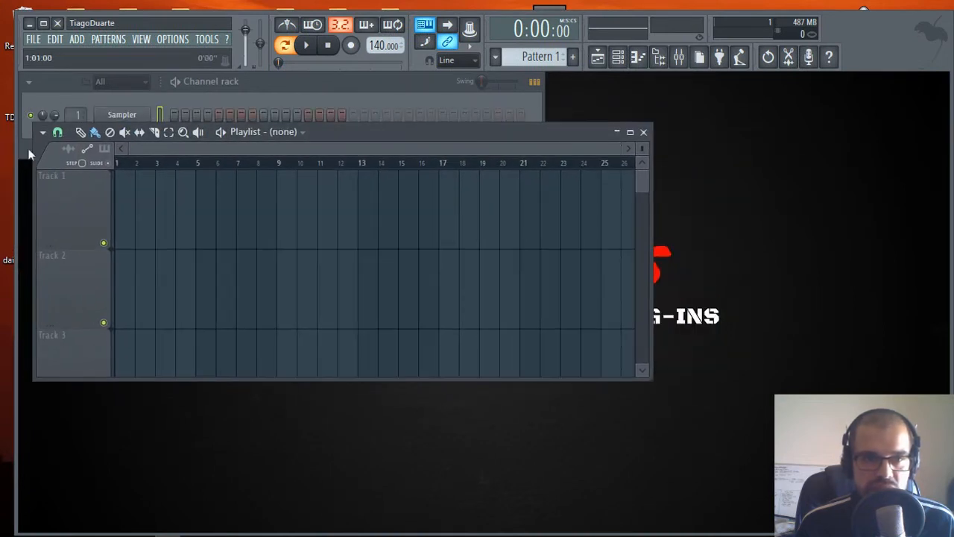
left_click_drag(462, 137, 653, 136)
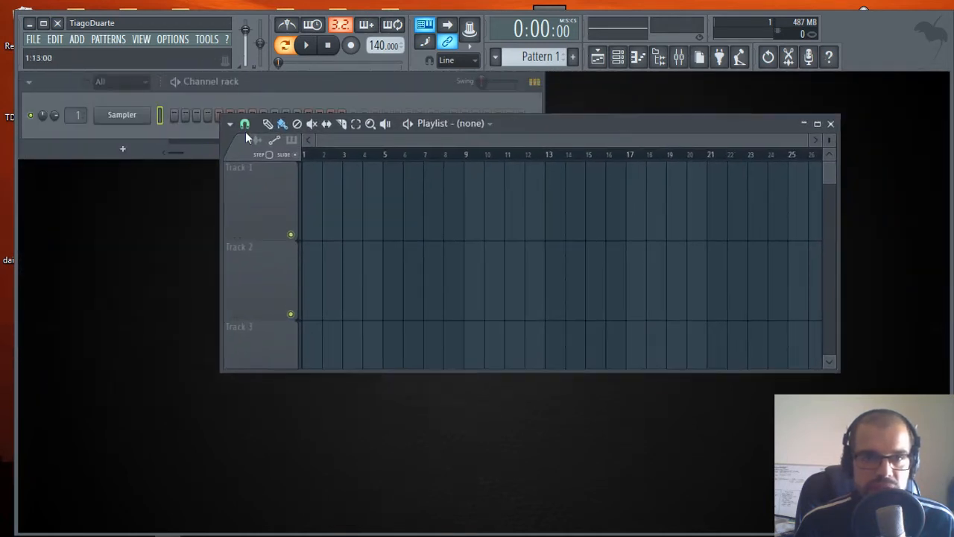
left_click_drag(504, 126, 501, 154)
Detach the Playlist, move it around freely, and maximize the main window with the Playlist placed below the Channel rack
left_click(227, 154)
left_click(286, 392)
left_click_drag(595, 155, 433, 118)
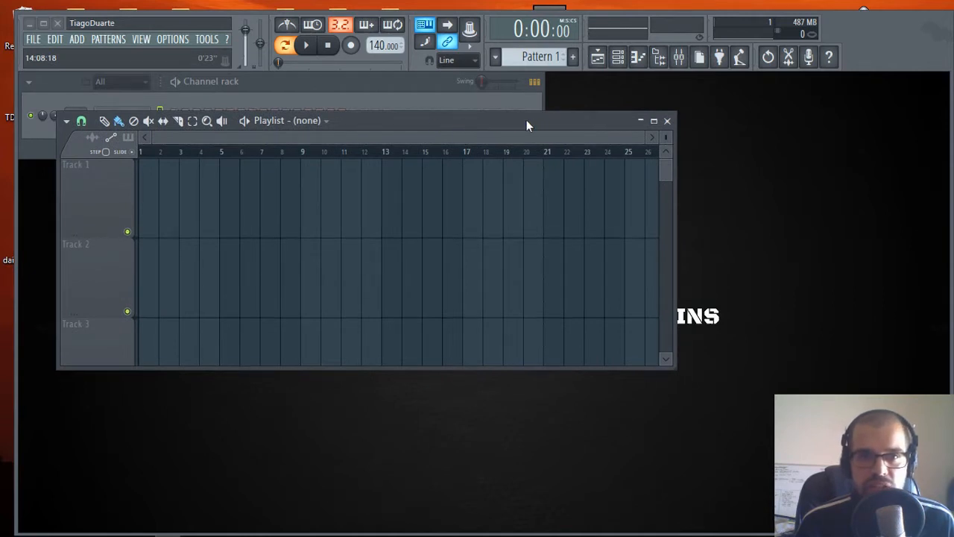
left_click_drag(547, 119, 732, 154)
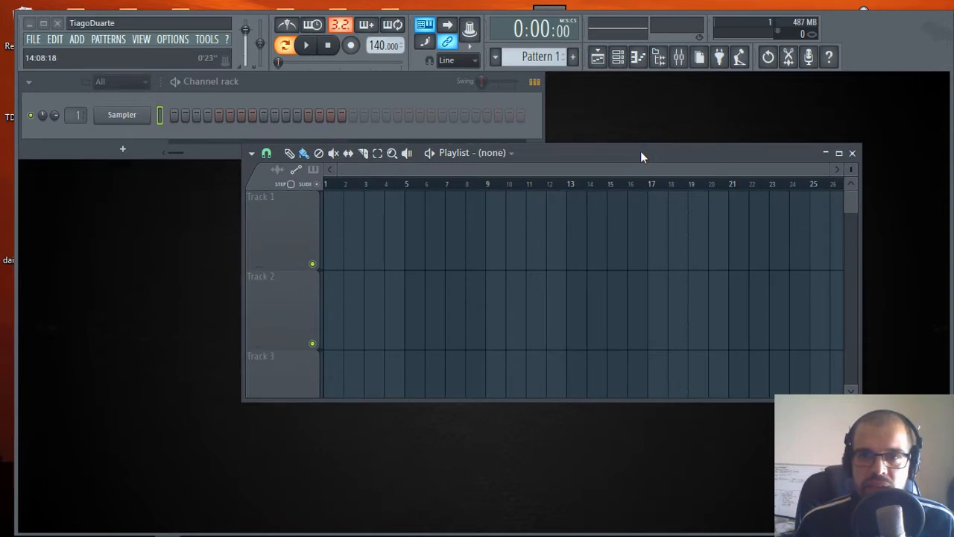
left_click(45, 24)
left_click_drag(621, 149, 615, 206)
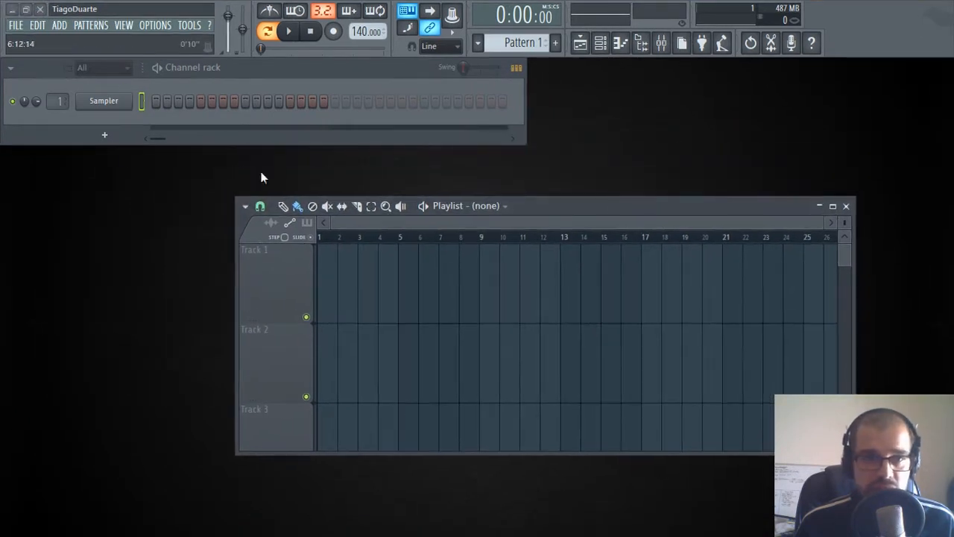
left_click(104, 137)
left_click(38, 139)
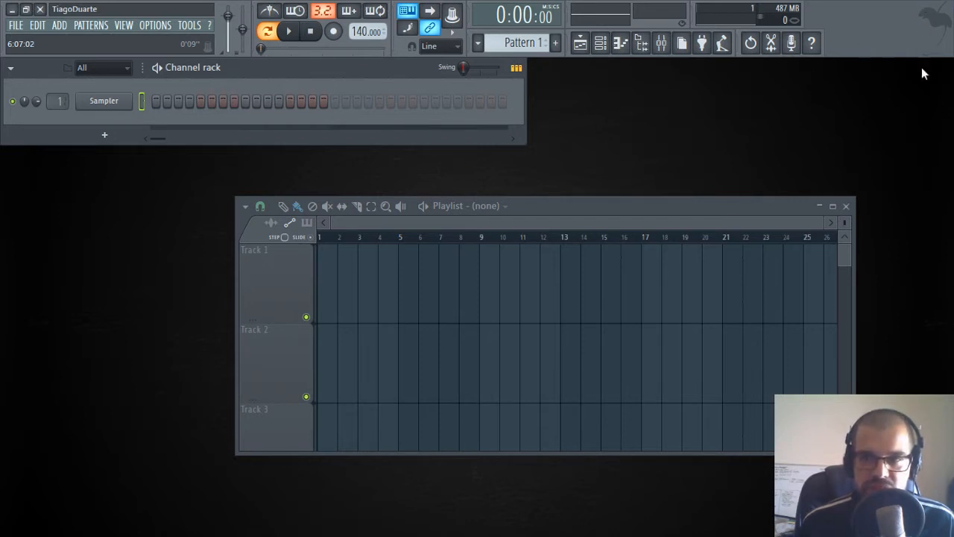
left_click(116, 137)
left_click(57, 135)
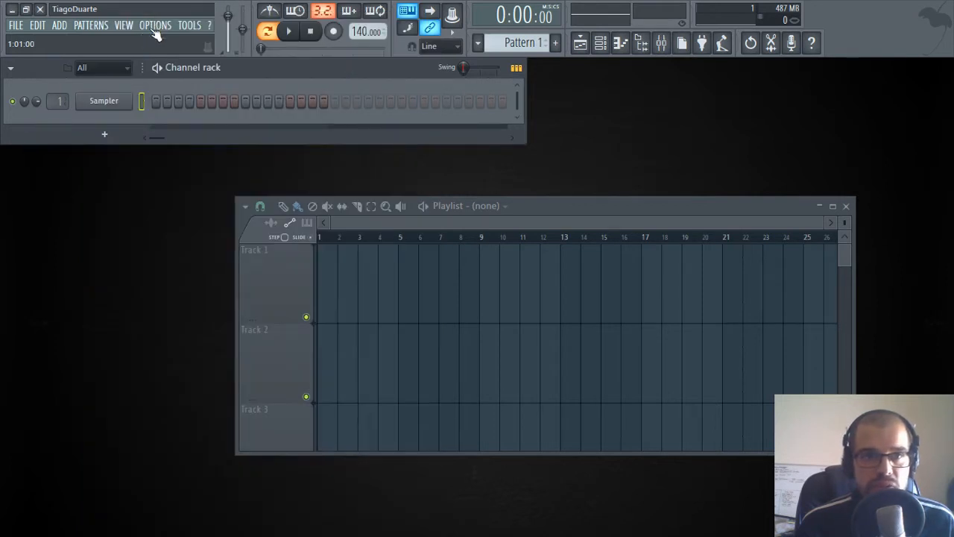
Enable Detach all plugins in the general system settings and close the settings window
left_click(155, 26)
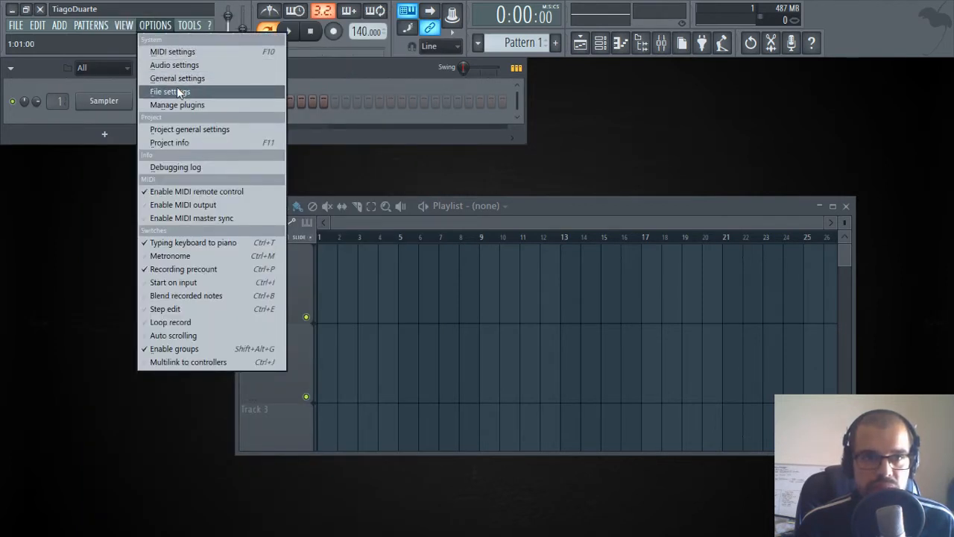
left_click(176, 78)
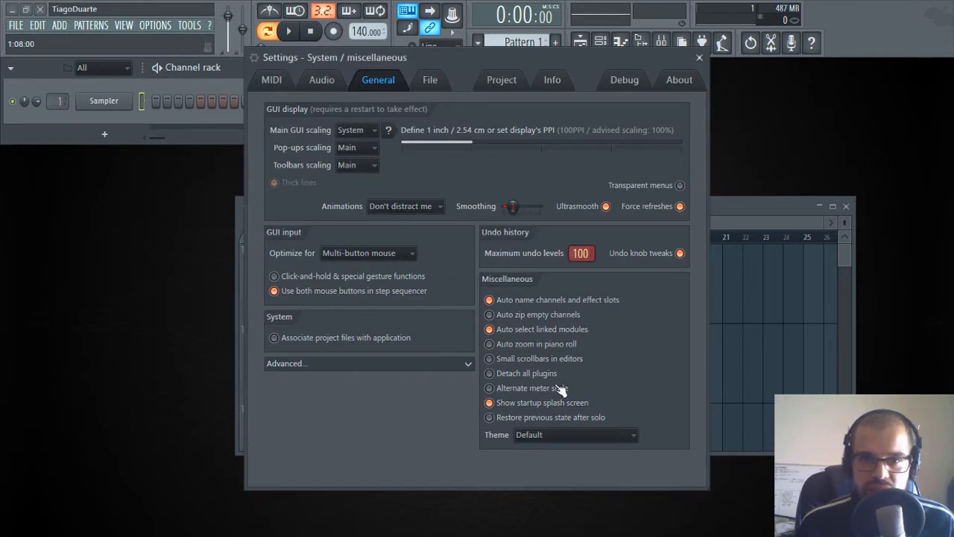
left_click(514, 373)
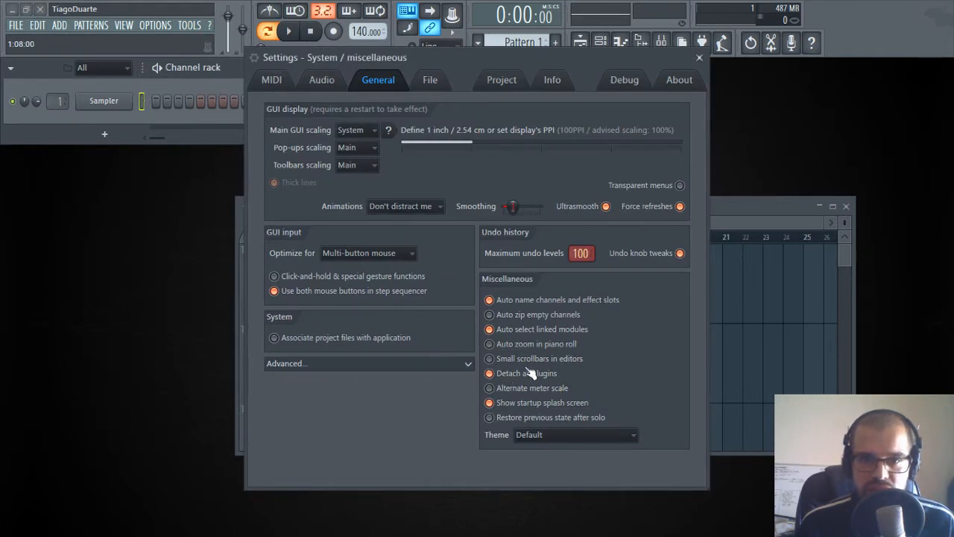
left_click(700, 57)
Add an Addictive Keys channel to the Channel rack and collapse the wrapper controls above the plugin's interface
left_click(105, 134)
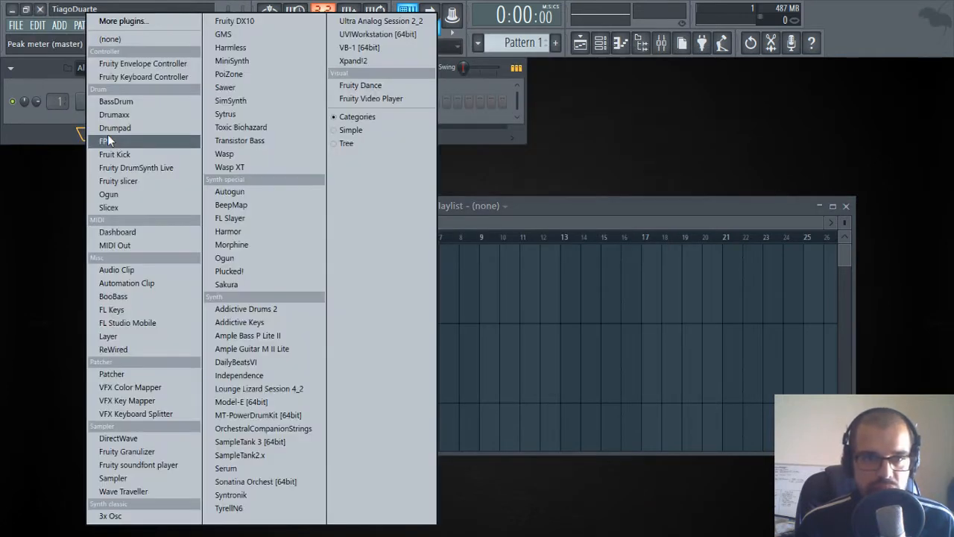
left_click(260, 324)
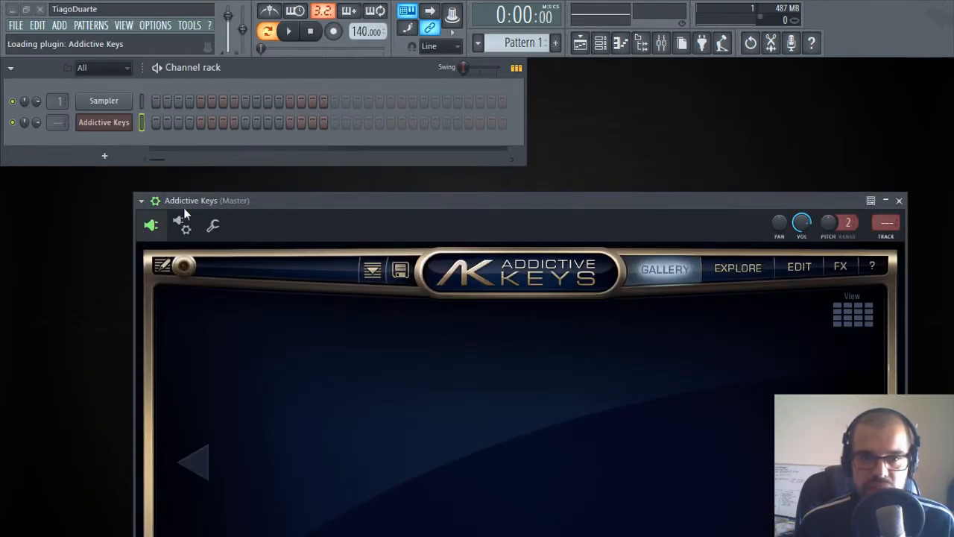
left_click(142, 201)
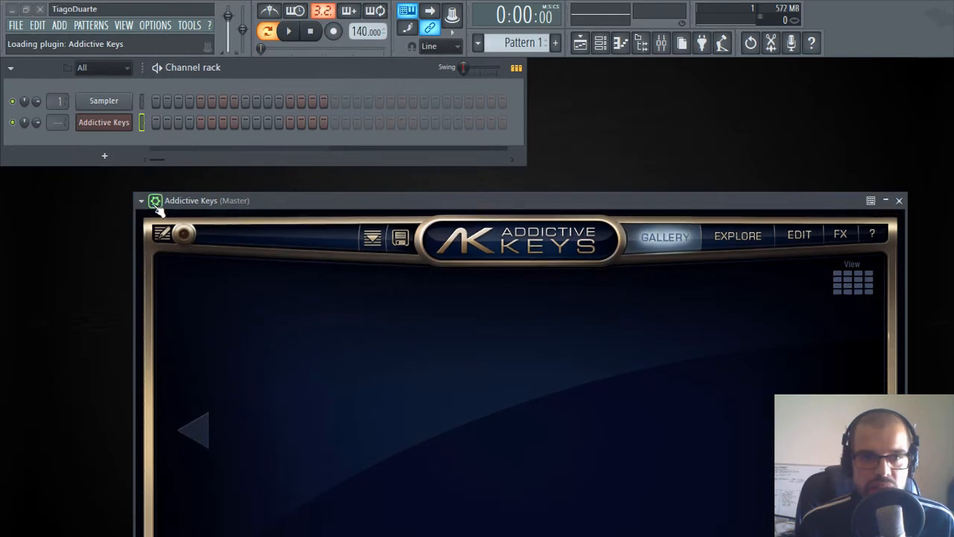
Move the detached Addictive Keys window around so that it overlaps the main toolbar
left_click_drag(366, 201, 316, 37)
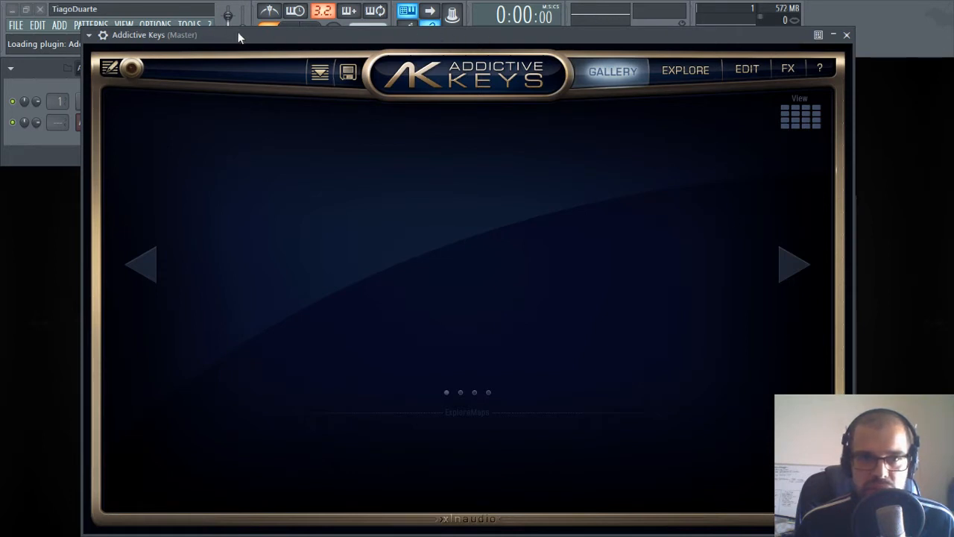
left_click_drag(237, 36, 253, 65)
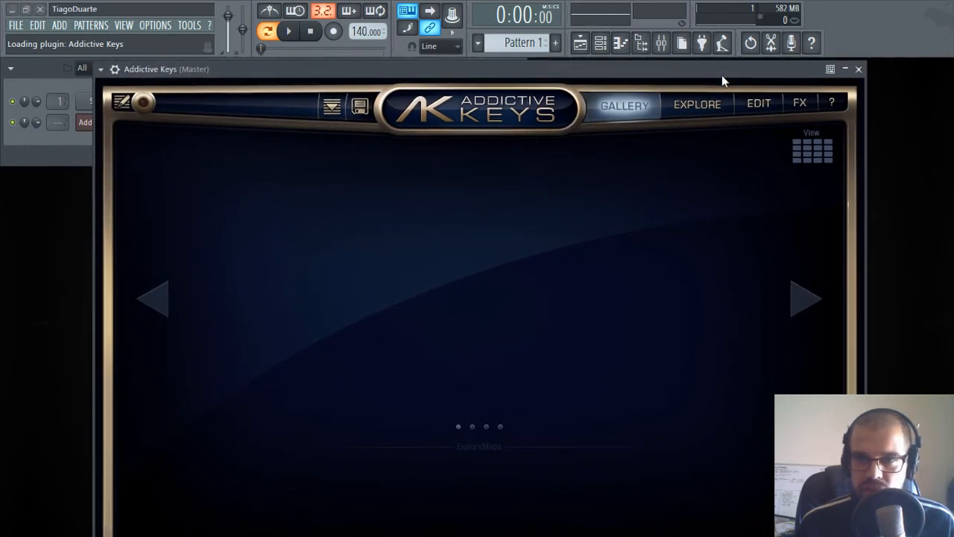
left_click_drag(717, 71, 671, 37)
left_click_drag(244, 23, 288, 28)
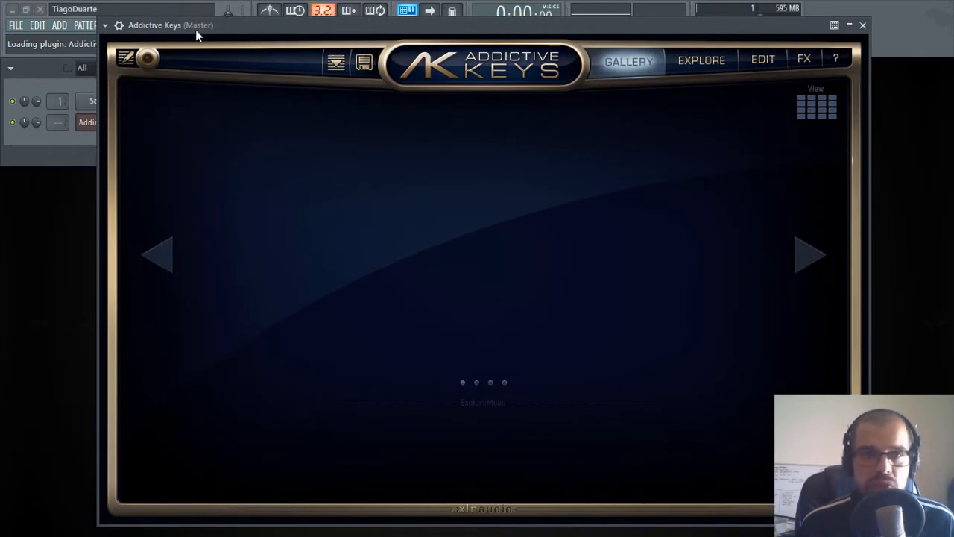
left_click_drag(264, 31, 211, 52)
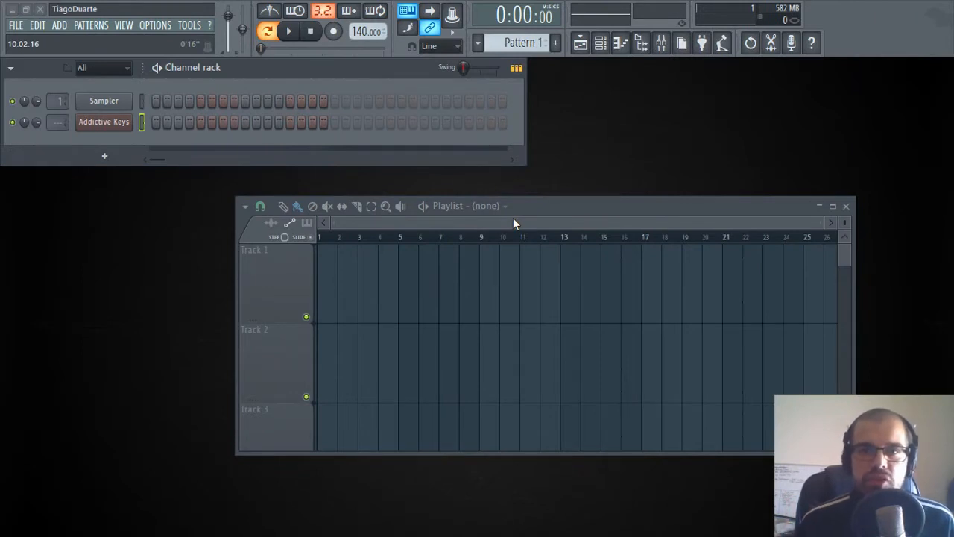
Maximize the detached Playlist over the full screen and restore it to its smaller size
double_click(648, 205)
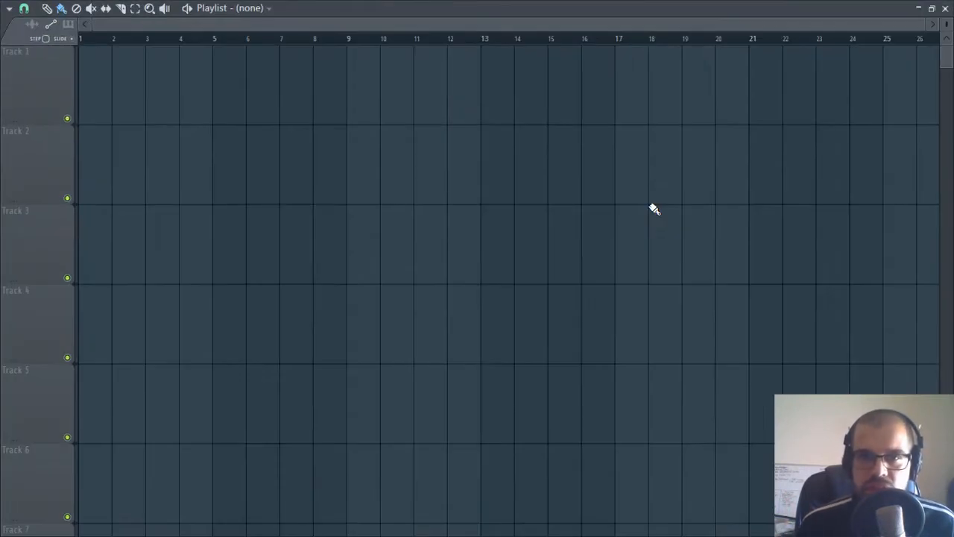
double_click(611, 7)
Turn off the Playlist's Detached option and maximize the window inside the workspace
left_click(245, 206)
left_click(308, 394)
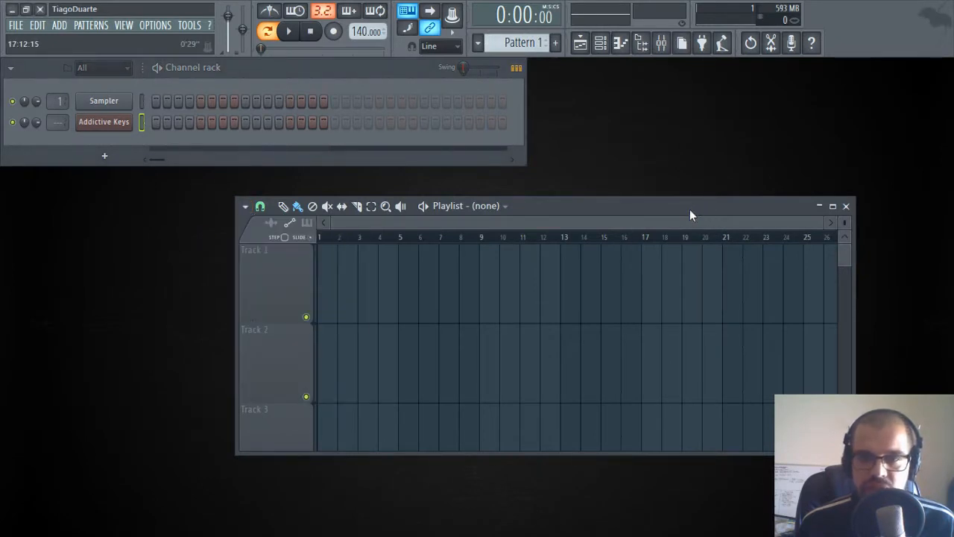
double_click(690, 210)
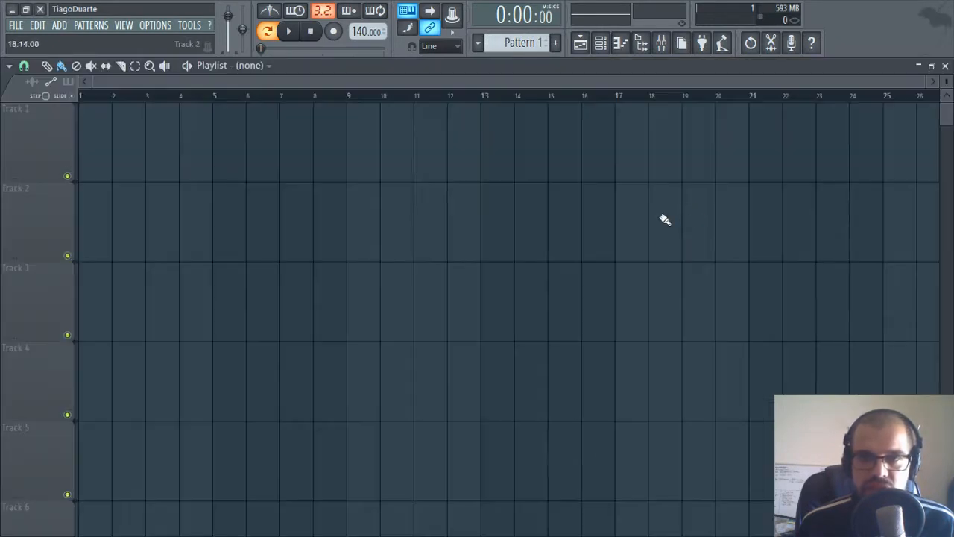
Close the Playlist, show and hide it three times, and leave it hidden
left_click(945, 66)
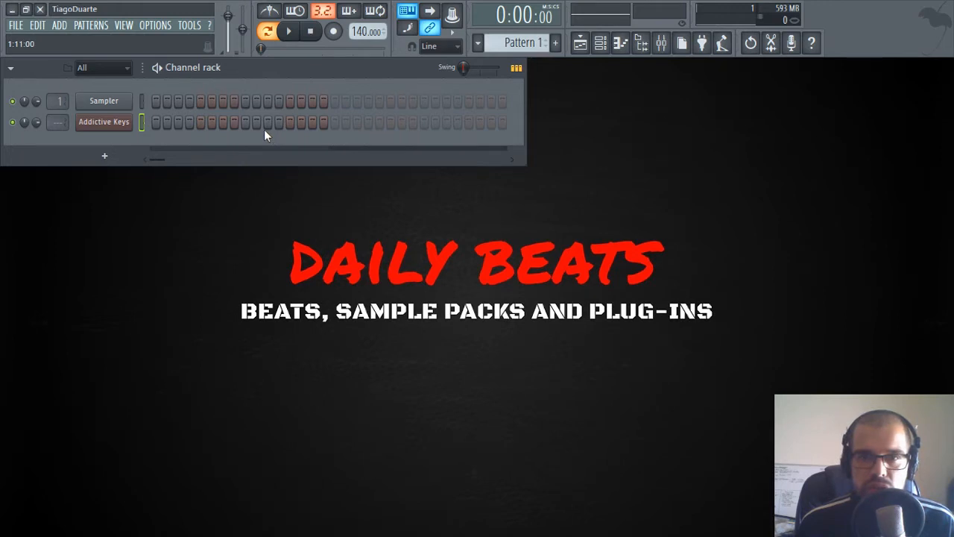
key("F5")
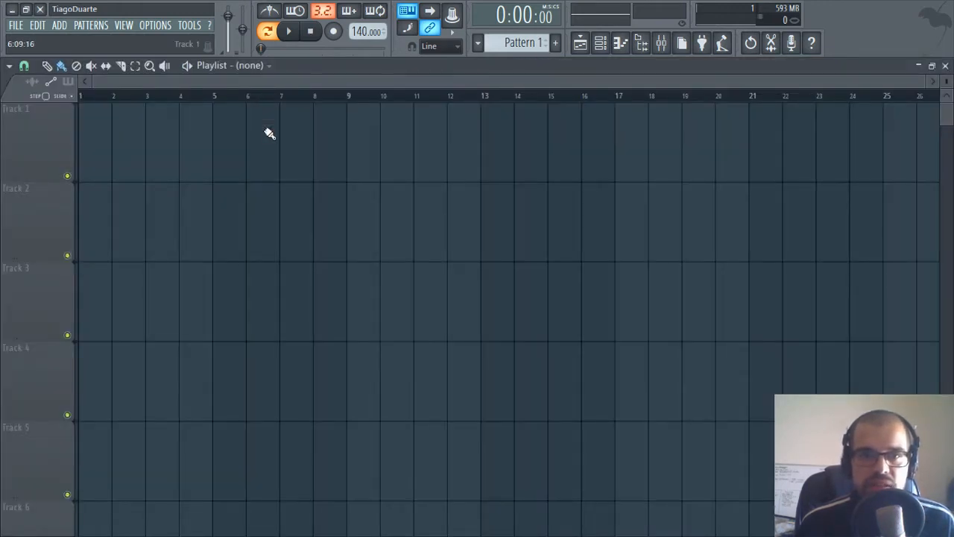
key("F5")
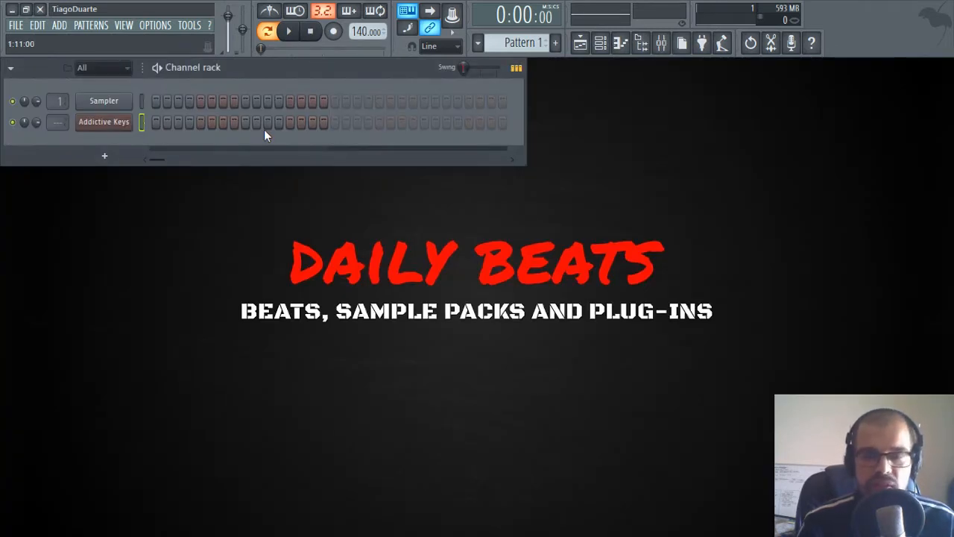
key("F5")
key("F5")
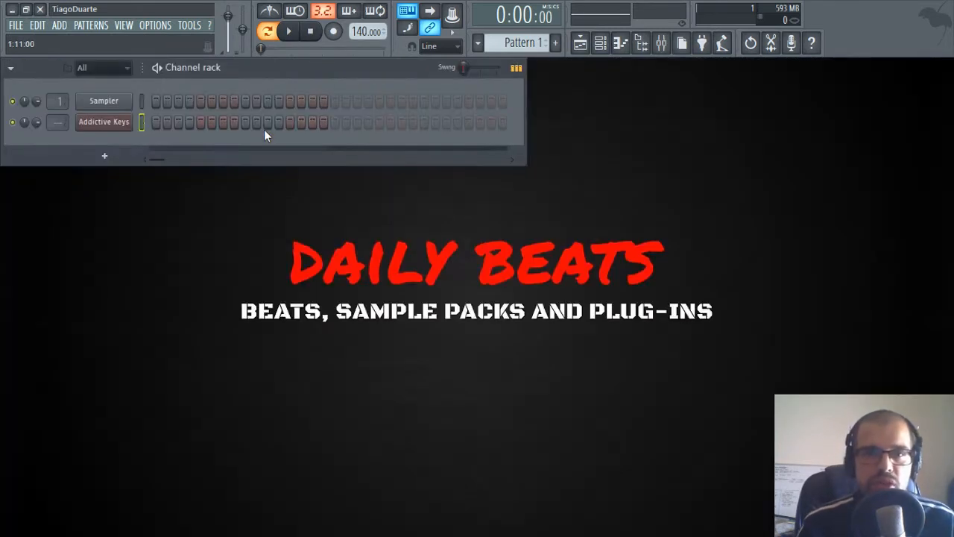
key("F5")
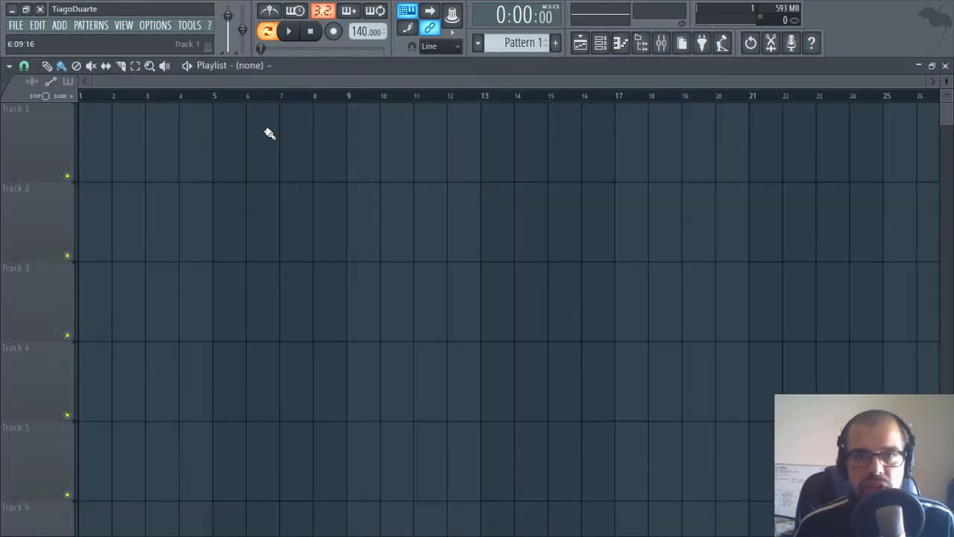
key("F5")
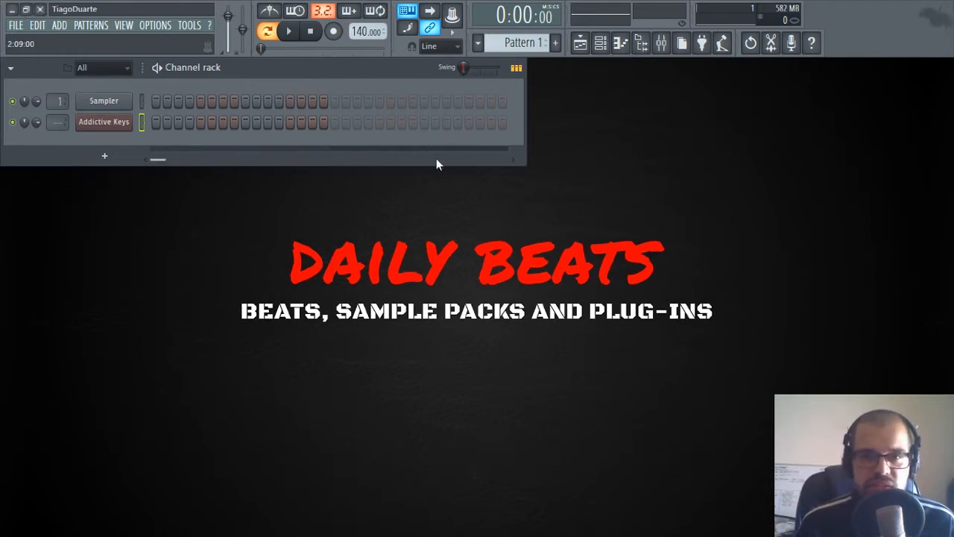
left_click(116, 156)
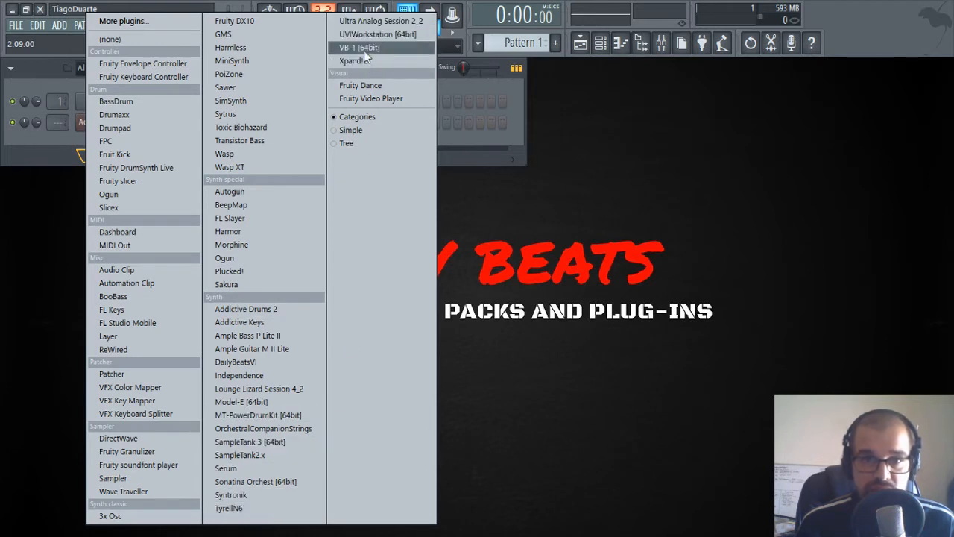
left_click(470, 158)
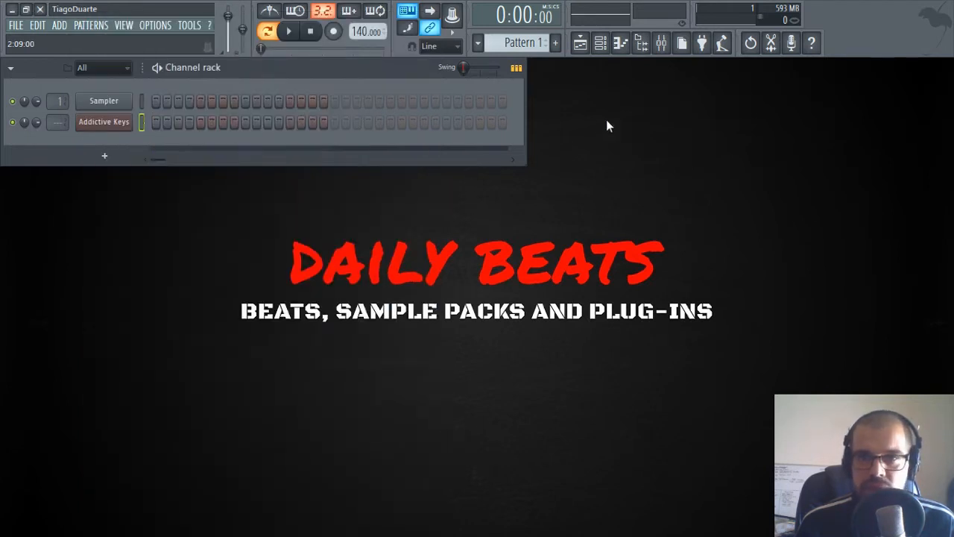
Show the Browser and the Mixer, and narrow and reposition the Mixer so its effect slots fit in the workspace
left_click(646, 46)
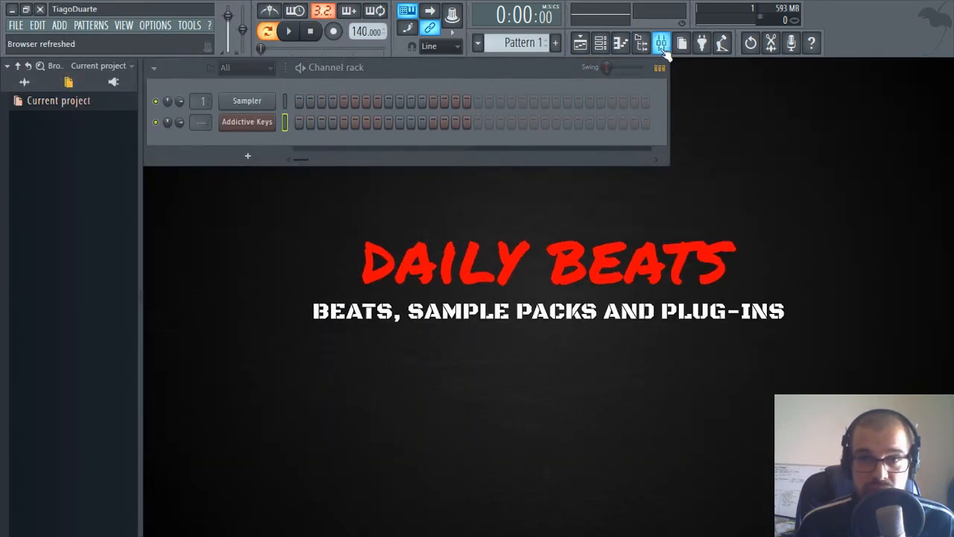
left_click(661, 42)
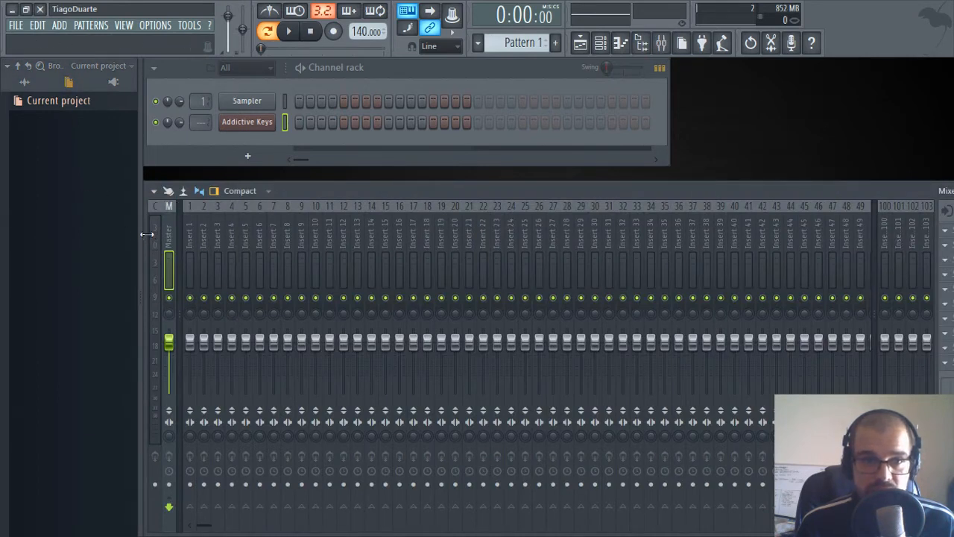
left_click_drag(141, 239, 507, 246)
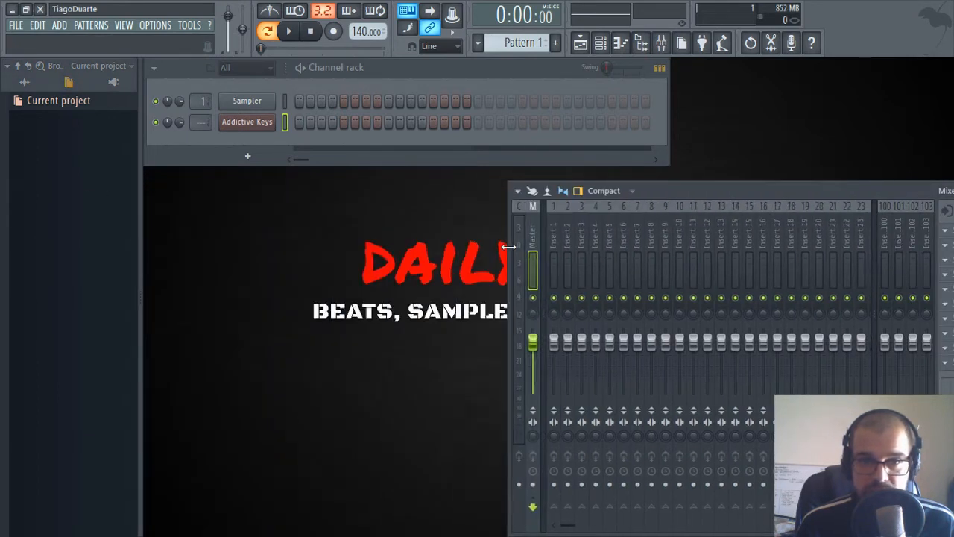
left_click_drag(703, 187, 558, 187)
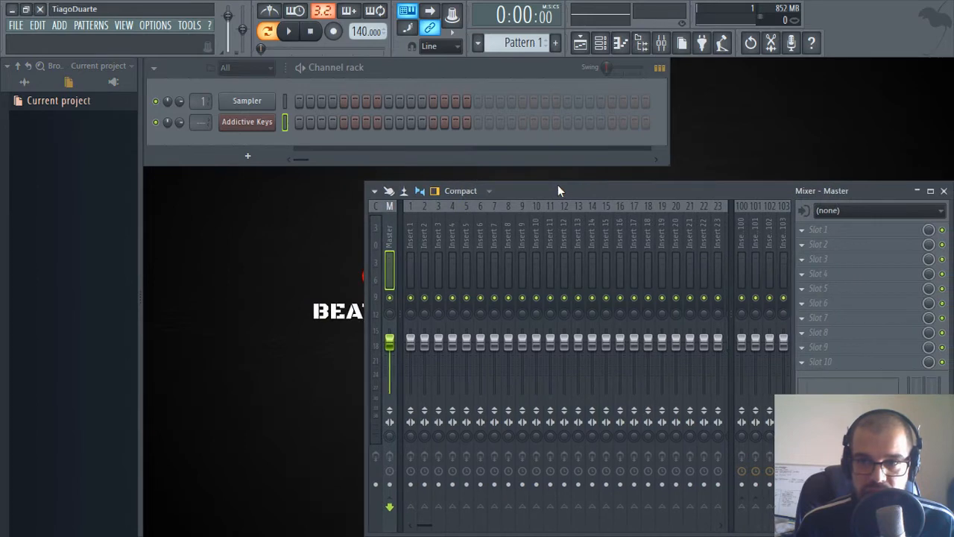
Look through the effect plugin choices for the Master track's Slot 1 and the instrument choices for a new Channel rack channel
left_click(846, 231)
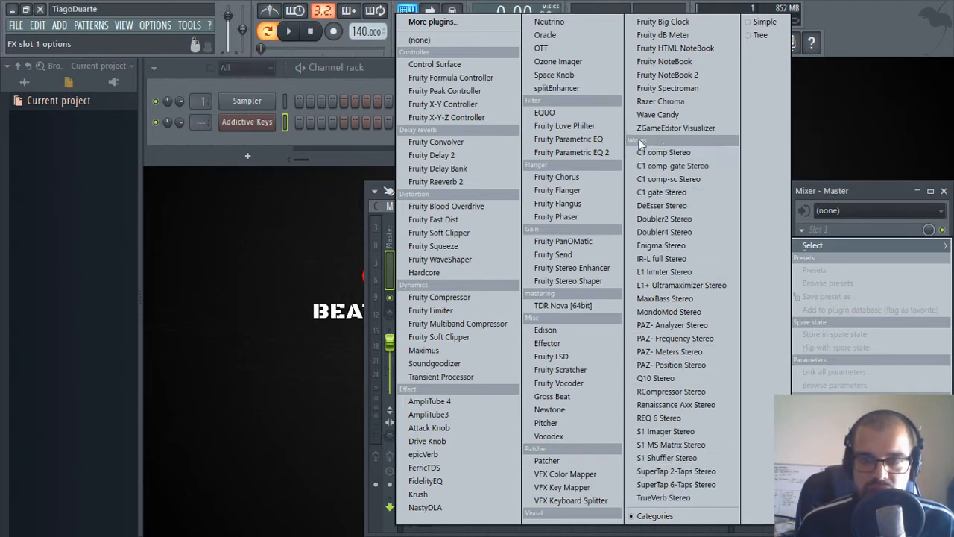
left_click(859, 192)
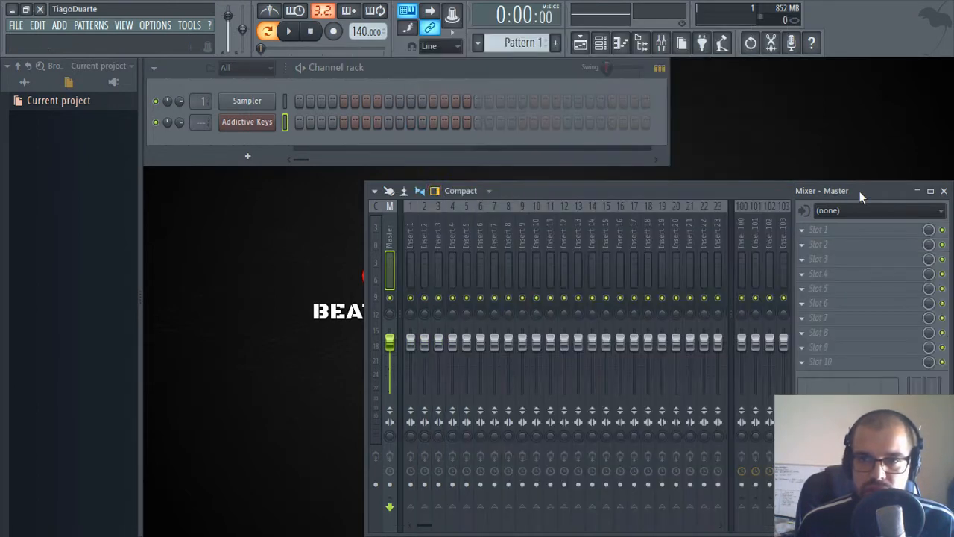
left_click(251, 163)
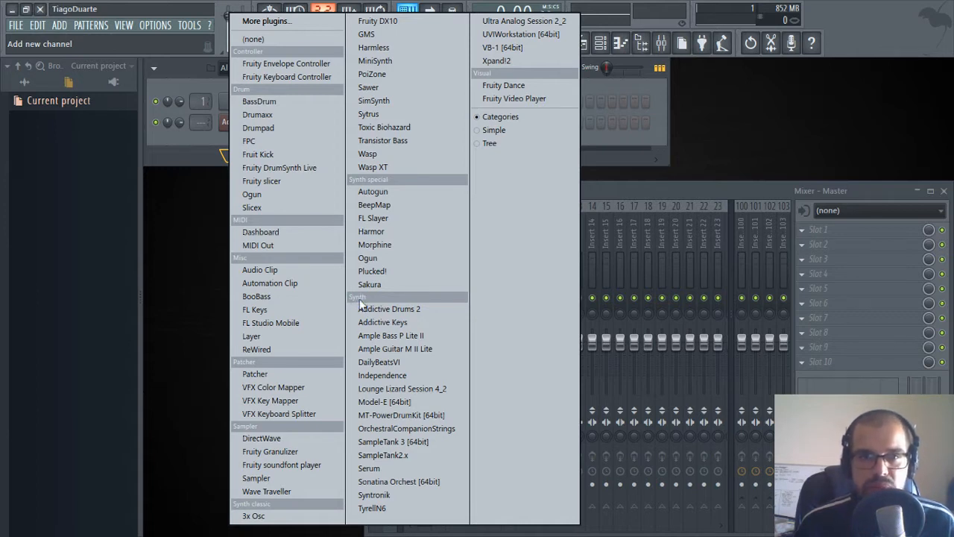
left_click(156, 152)
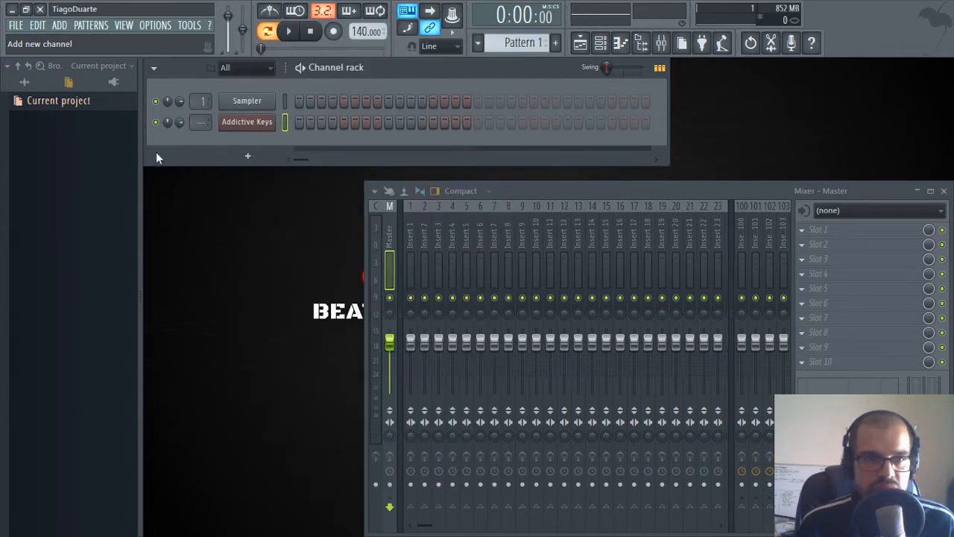
Show the Plugin database in the Browser, open its Generators folder in Windows Explorer and enter the Synth subfolder
left_click(111, 84)
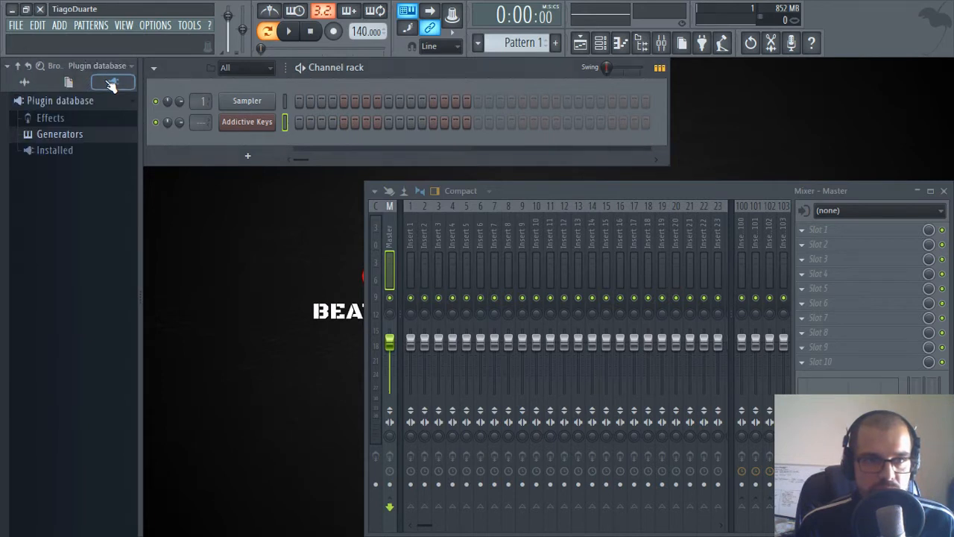
left_click_drag(54, 138, 67, 345)
left_click_drag(60, 313, 73, 134)
right_click(72, 134)
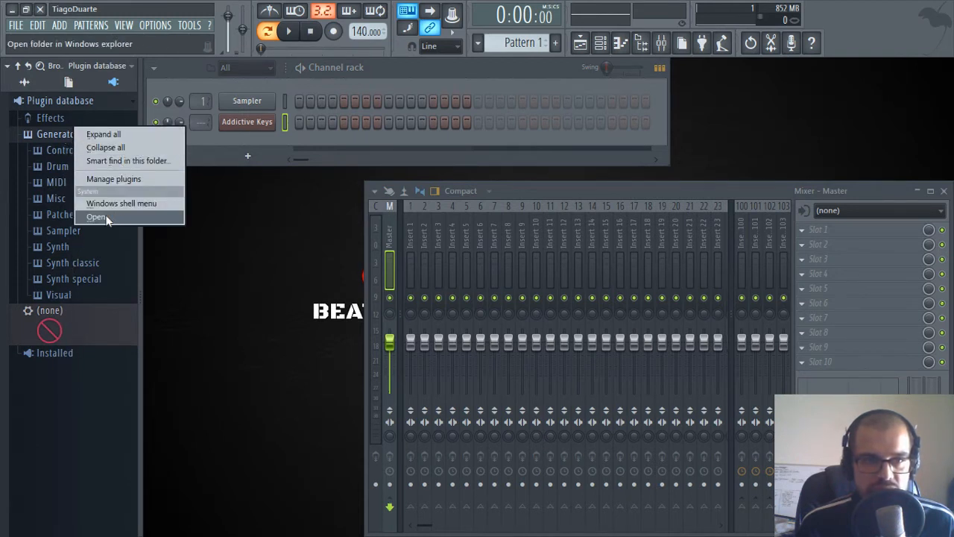
left_click(97, 217)
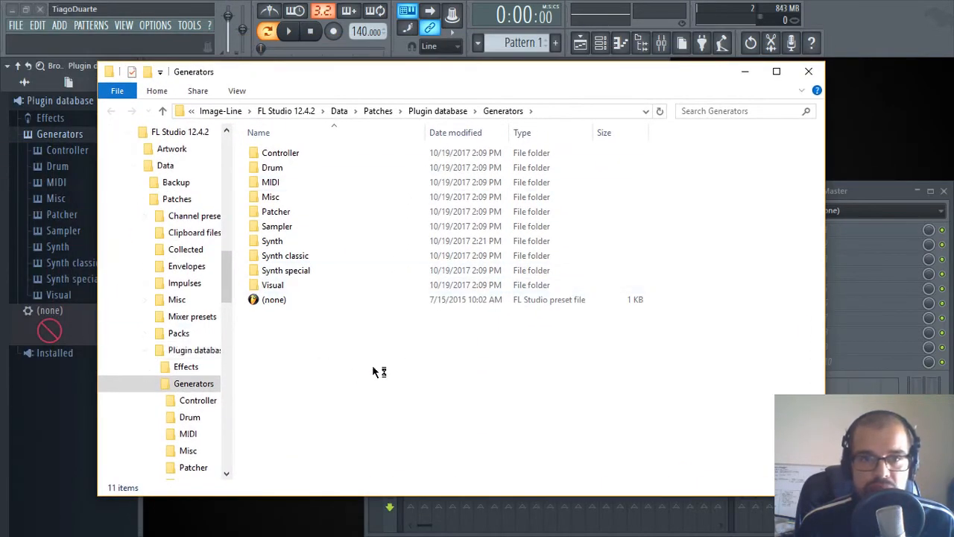
double_click(270, 240)
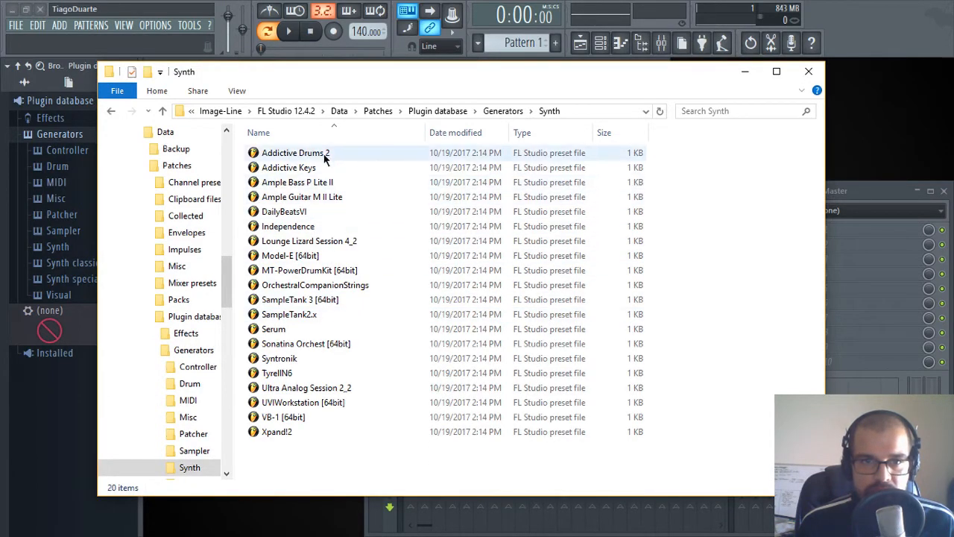
Rename the Model-E [64bit] preset file as Model-E
left_click(304, 257)
key("F2")
left_click(323, 256)
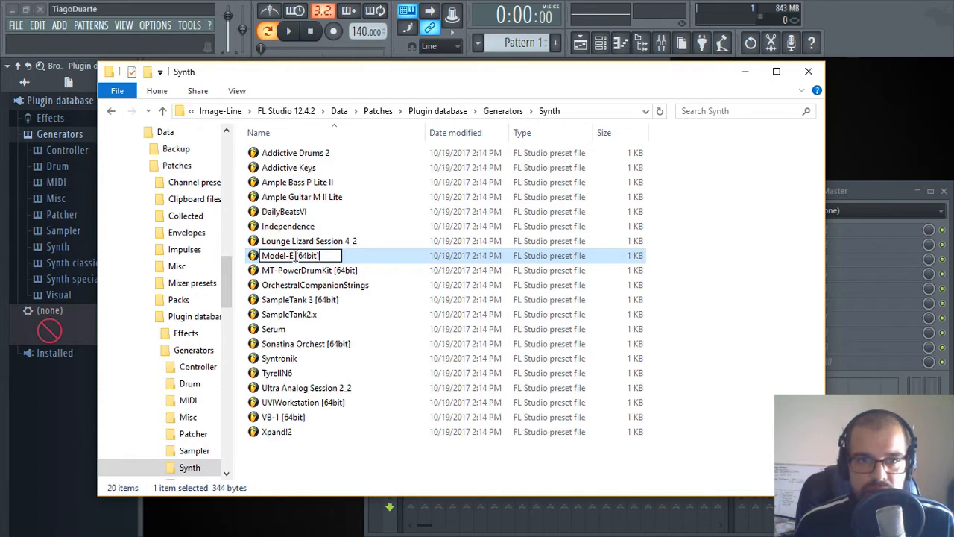
key("BackSpace")
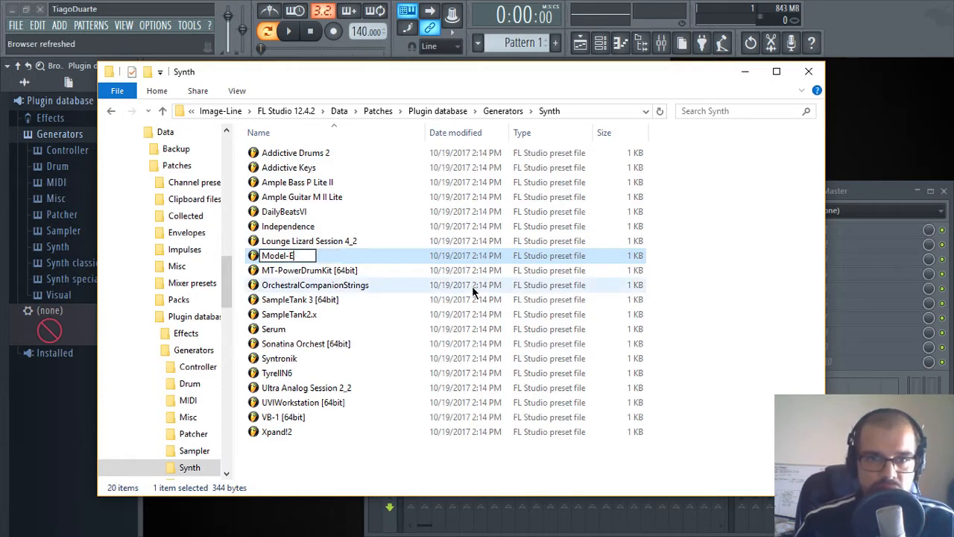
key("Return")
Rename the MT-PowerDrumKit [64bit] preset file as MT-PowerDrumKit, leaving the file unopened
key("Down")
key("F2")
key("End")
key("BackSpace")
key("BackSpace")
key("BackSpace")
key("BackSpace")
key("BackSpace")
key("BackSpace")
key("BackSpace")
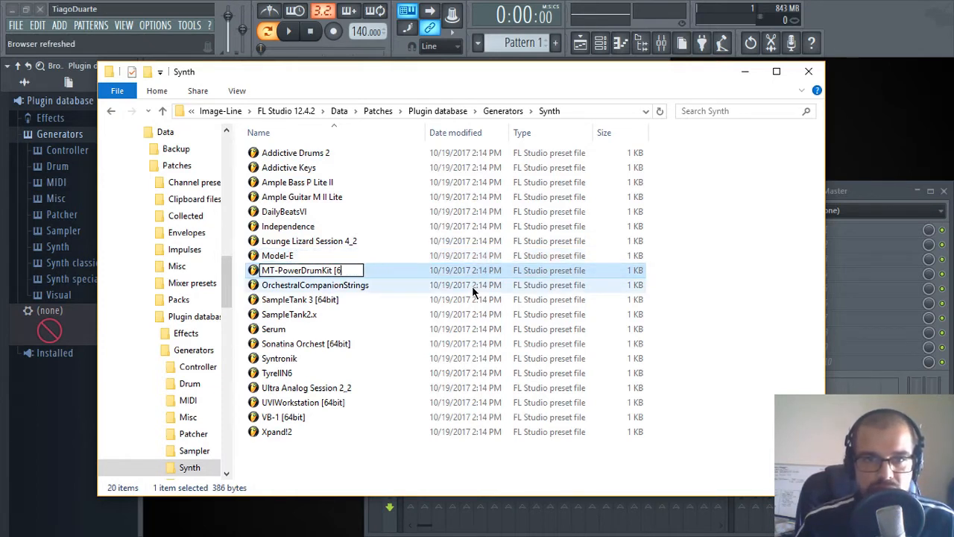
key("BackSpace")
key("Return")
key("Return")
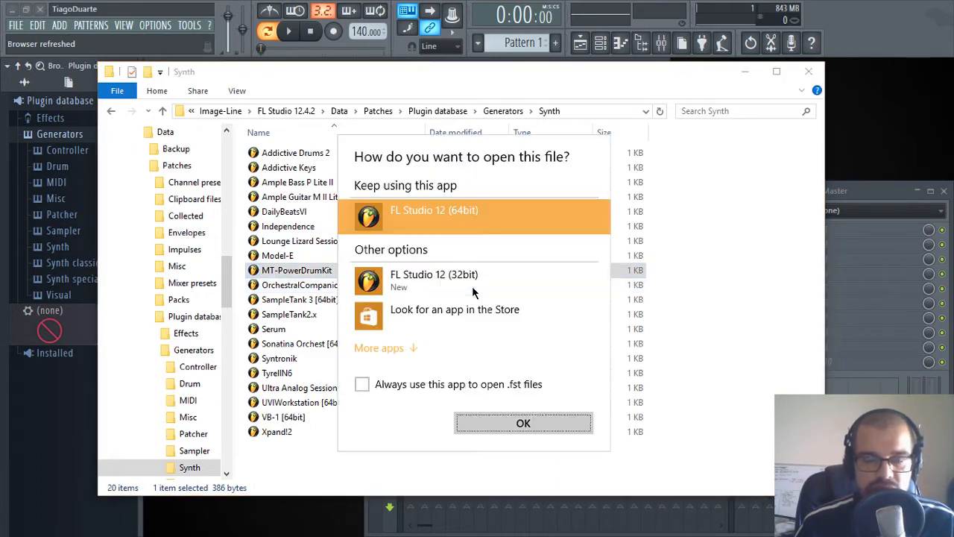
key("Escape")
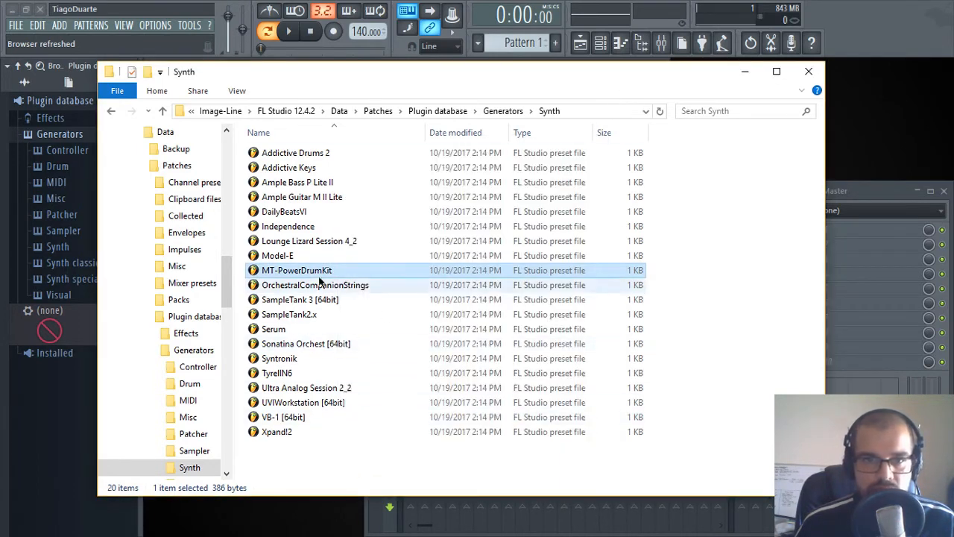
Rename the SampleTank 3 [64bit] preset file as SampleTank 3
left_click(297, 299)
key("F2")
key("End")
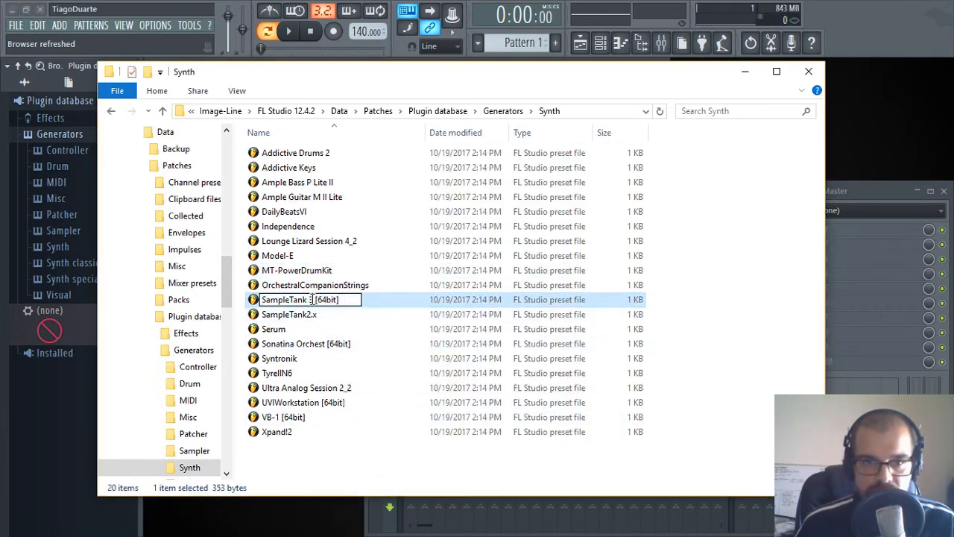
key("BackSpace")
key("BackSpace")
key("Return")
Remove the [64bit] suffix from the Sonatina Orchest preset file's name
key("Down")
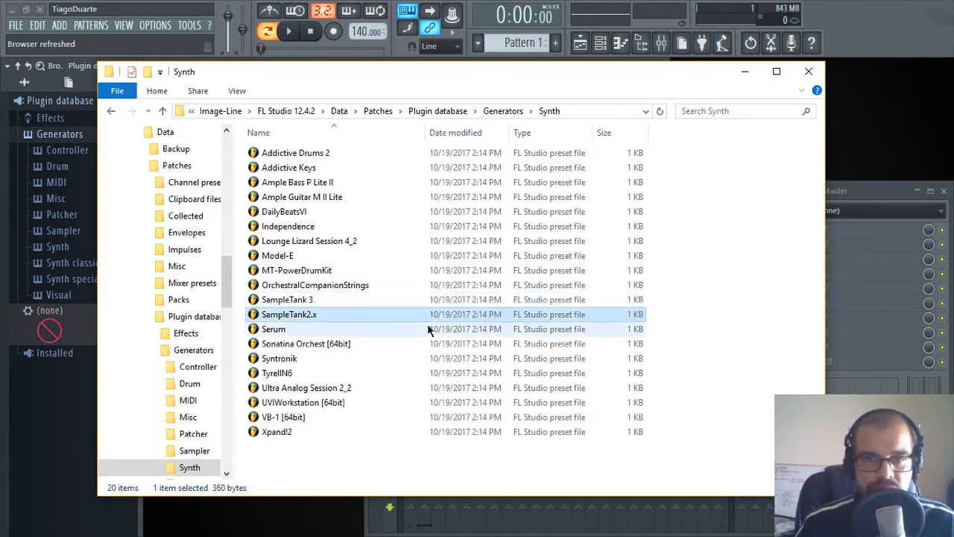
key("Down")
key("Down")
key("F2")
key("End")
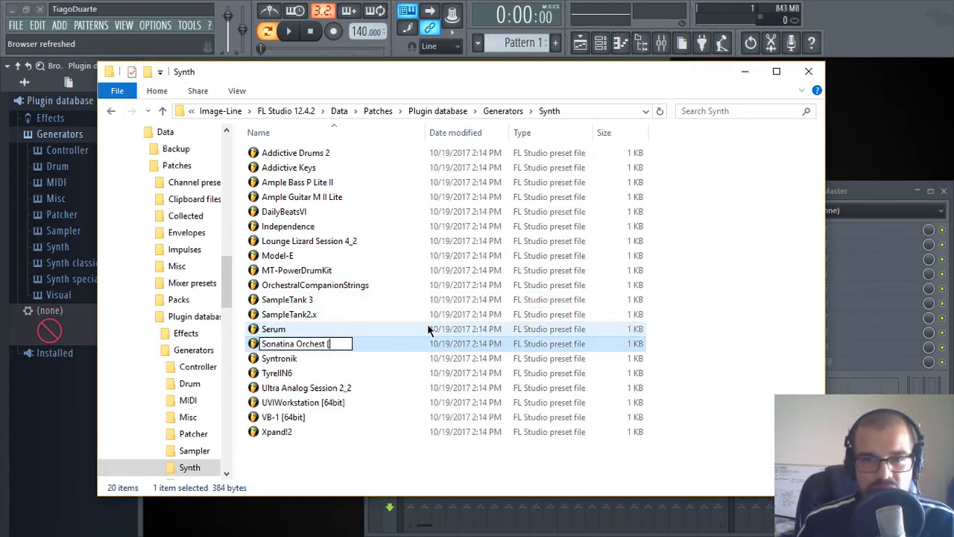
key("Return")
Rename the UVIWorkstation [64bit] preset file as UVIWorkstation
key("Down")
key("Down")
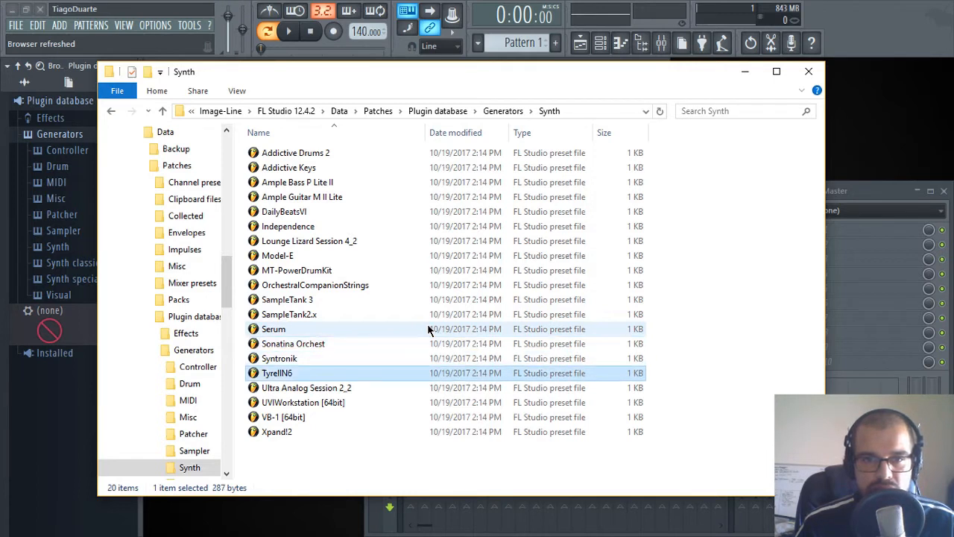
key("Down")
key("Down")
key("F2")
key("End")
key("BackSpace")
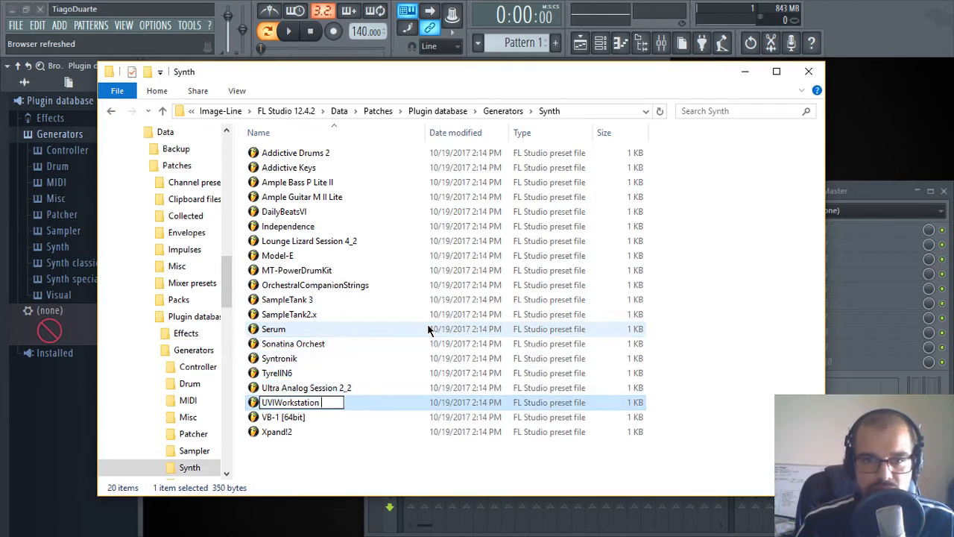
key("Return")
Rename the VB-1 [64bit] preset file as VB-1
key("Down")
key("F2")
key("End")
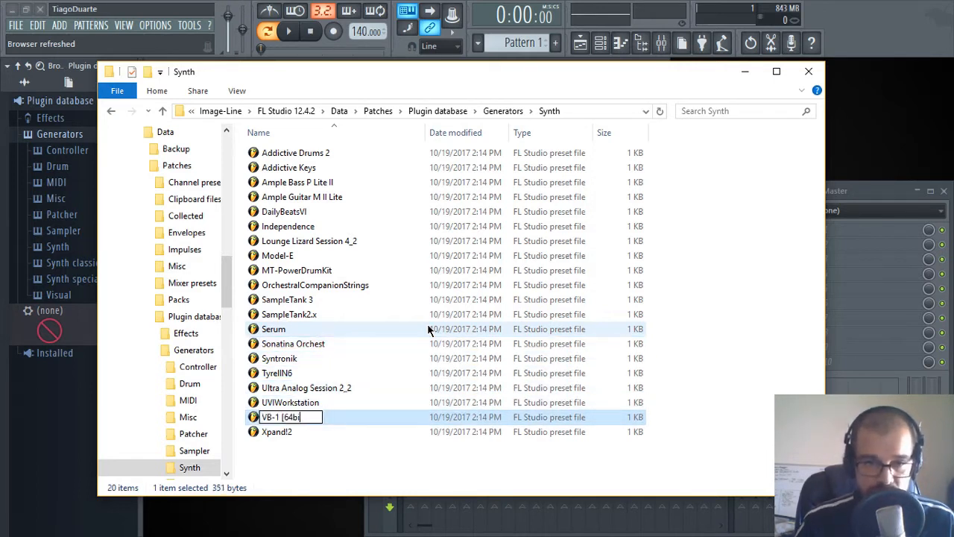
key("Return")
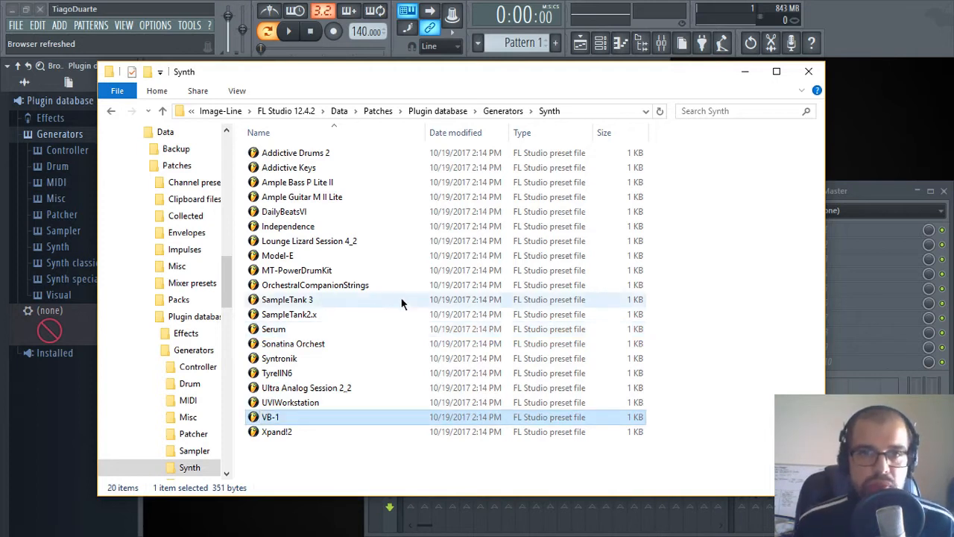
Return to the Generators folder, rename its Synth subfolder as 3rd Party Plug-ins, and close the Explorer window
left_click(494, 112)
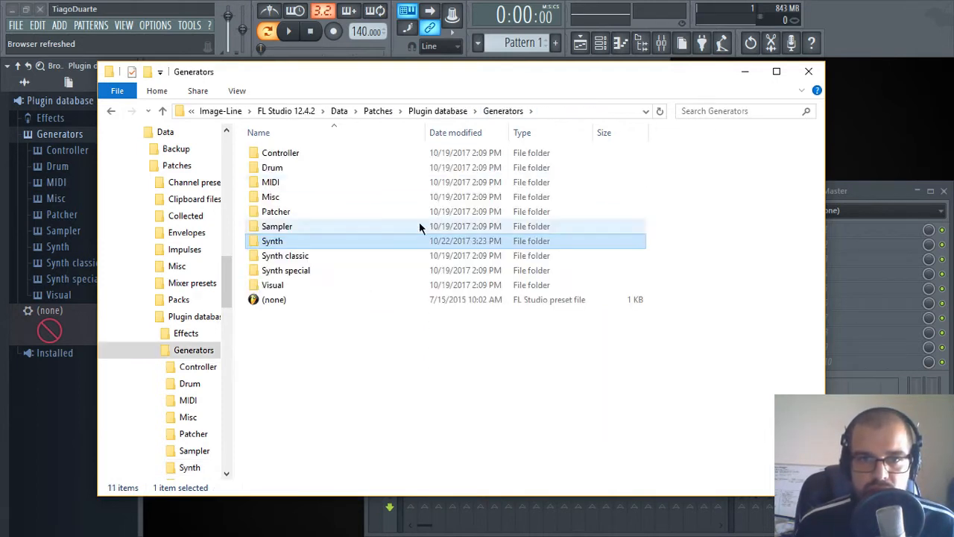
left_click(280, 246)
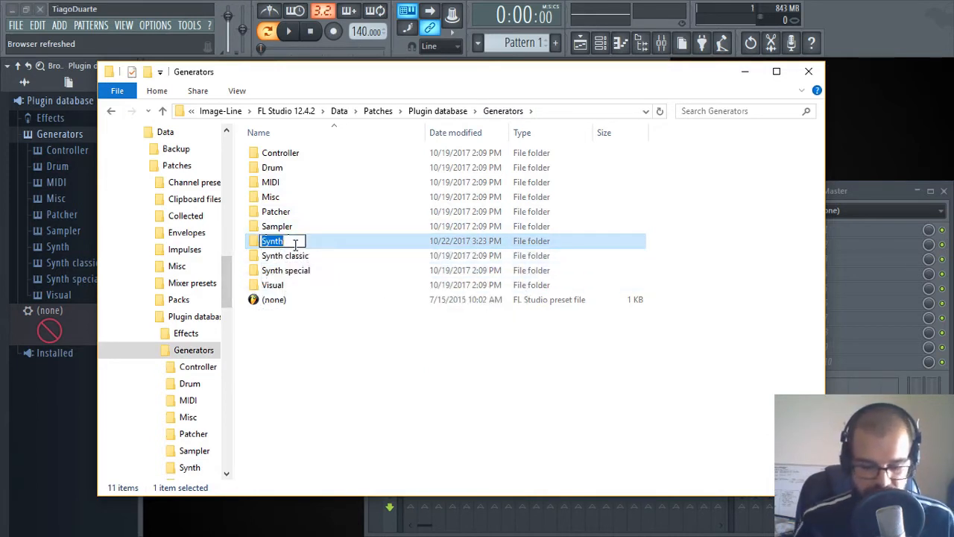
key("BackSpace")
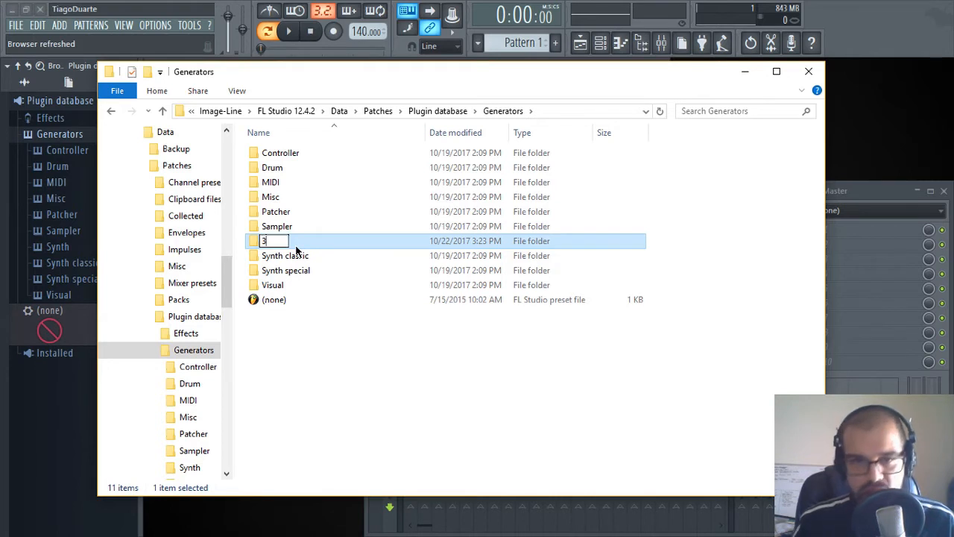
type("3rd Party Plug-ins")
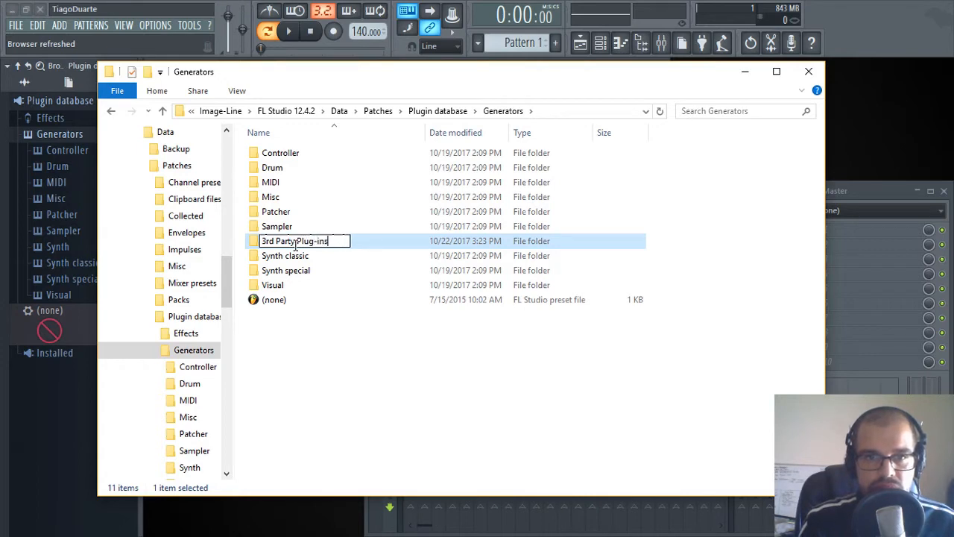
key("Return")
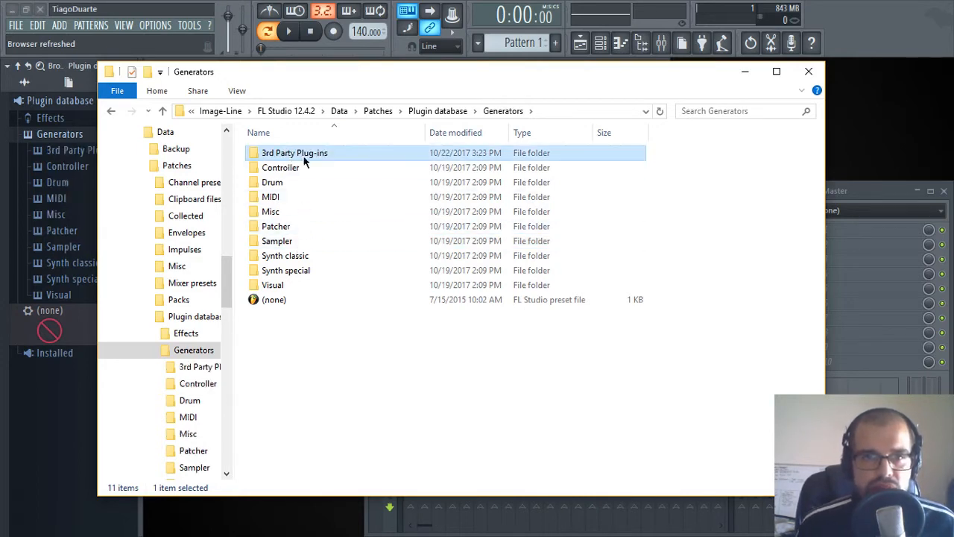
left_click(809, 72)
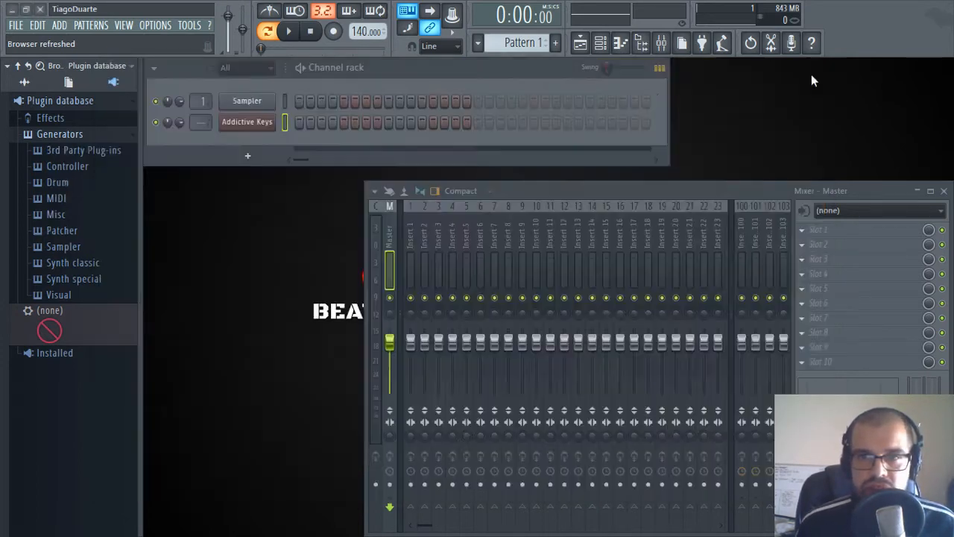
Check the 3rd Party Plug-ins category among the Channel rack's new-channel choices, and collapse the Generators folder in the Browser
left_click(244, 158)
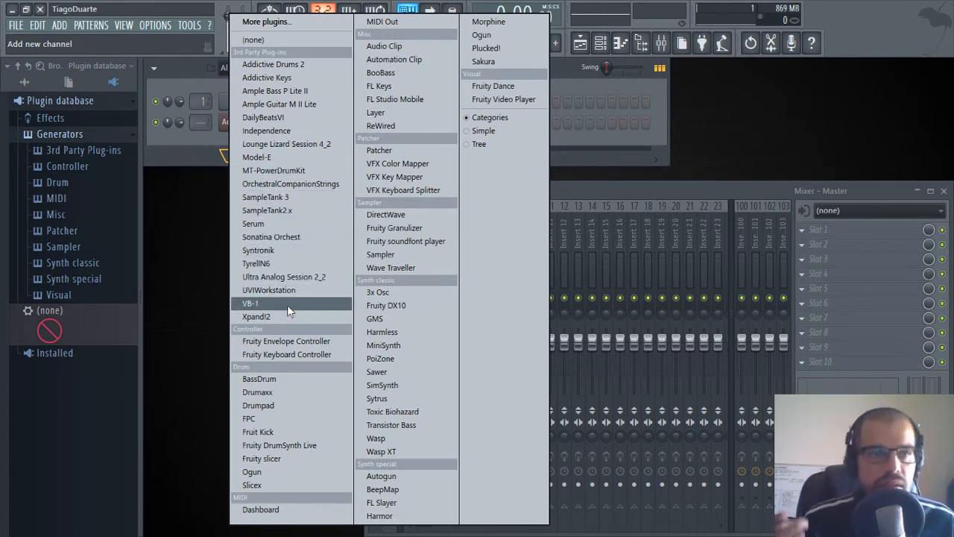
left_click(141, 128)
left_click(53, 135)
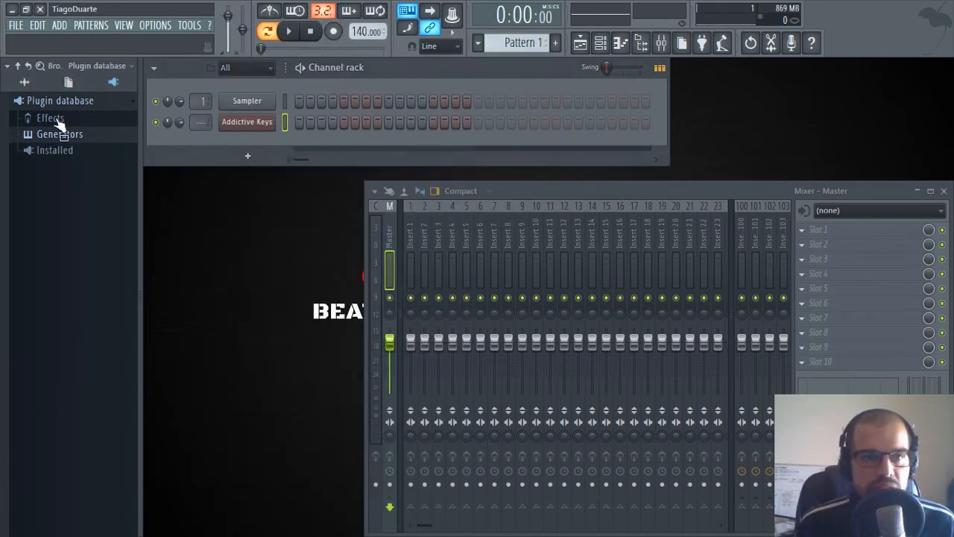
Expand Effects in the Browser's Plugin database and open its Effect subfolder in Windows Explorer
left_click(52, 118)
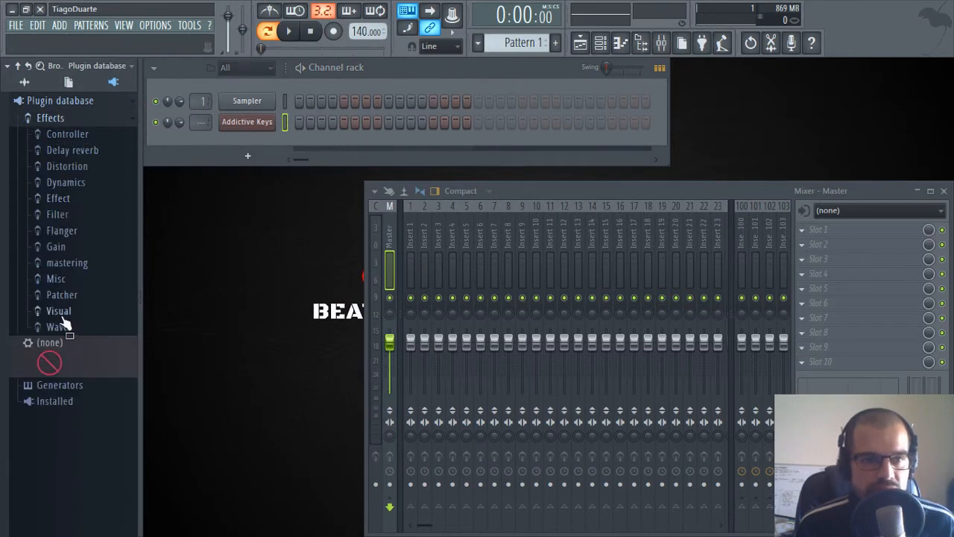
left_click_drag(71, 345, 94, 337)
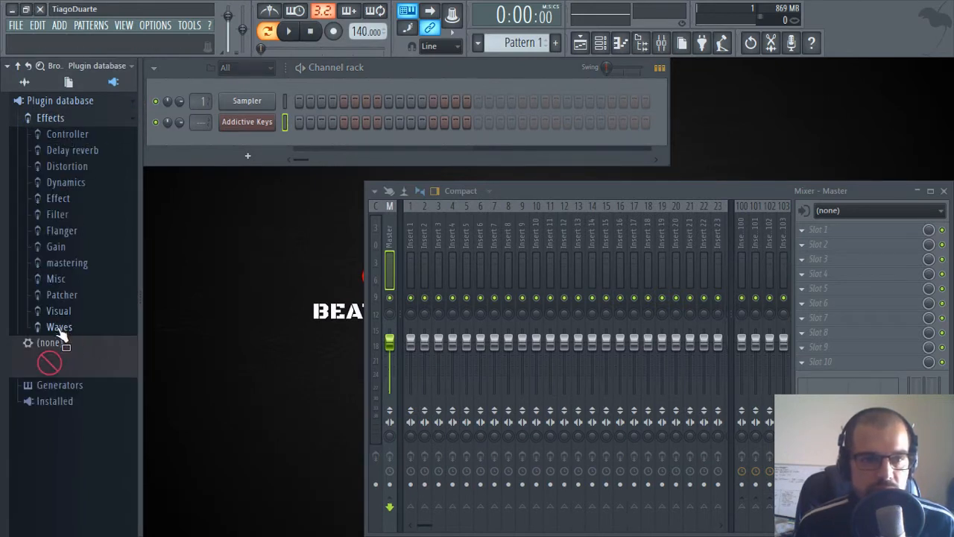
right_click(68, 198)
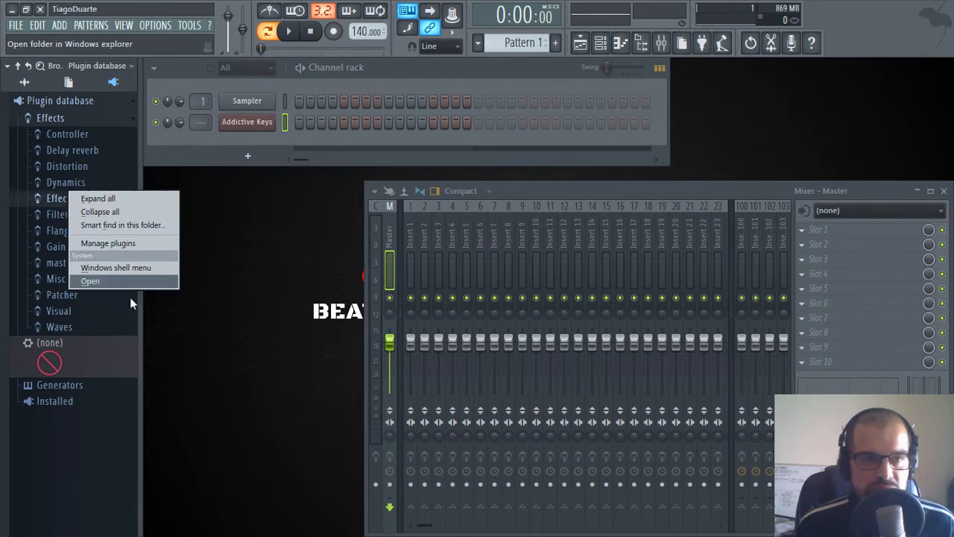
left_click(119, 281)
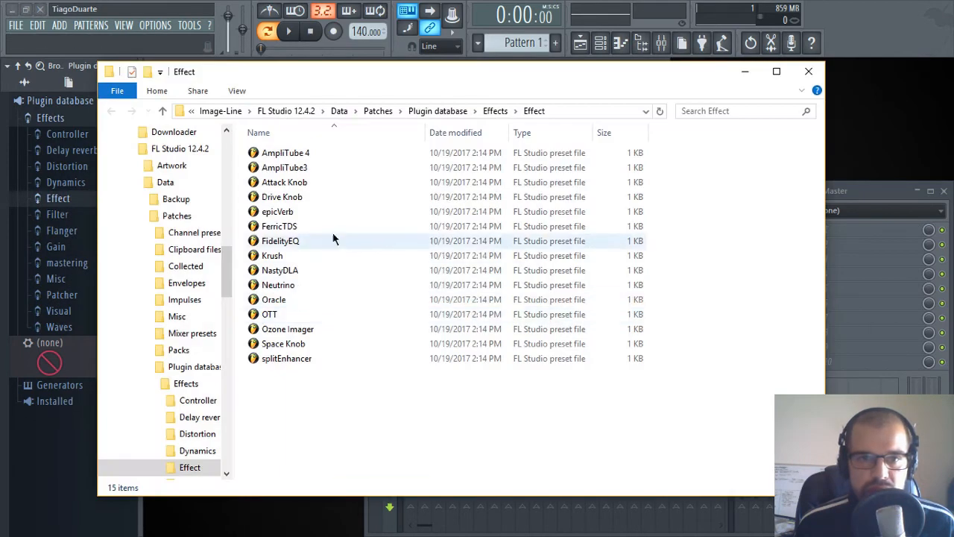
Examine the preset files in the Effect folder, view the parent Effects folder, and reopen the Effect folder
left_click_drag(336, 422, 293, 108)
left_click_drag(323, 449, 281, 131)
left_click(344, 461)
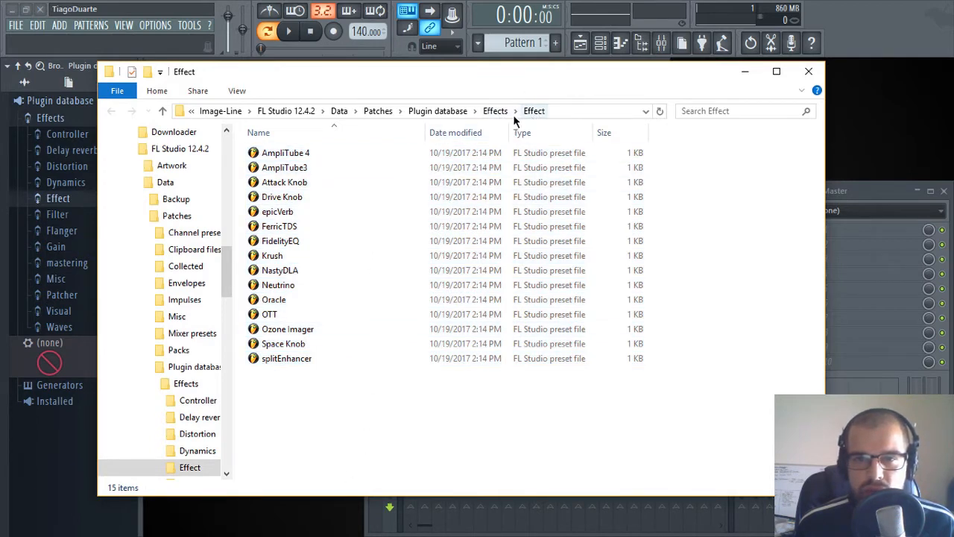
left_click(495, 111)
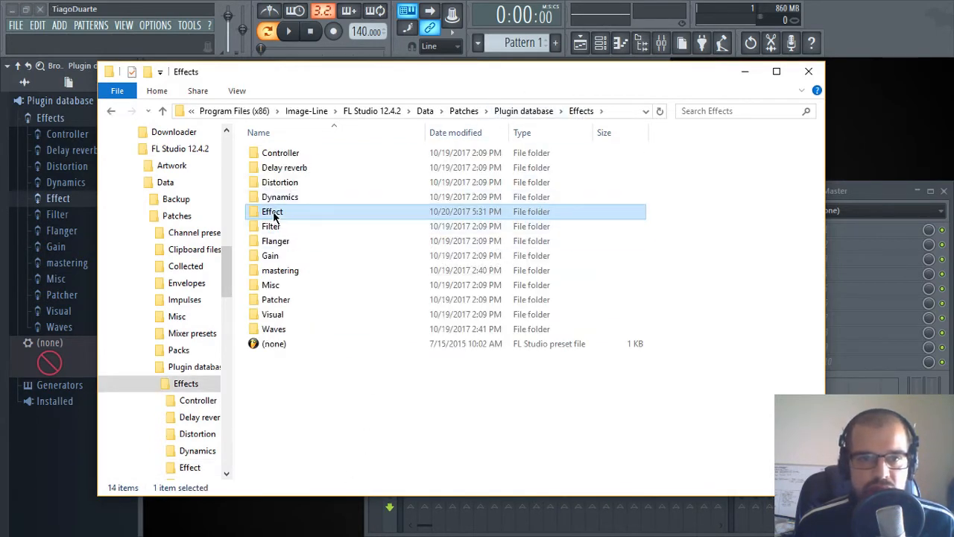
double_click(275, 214)
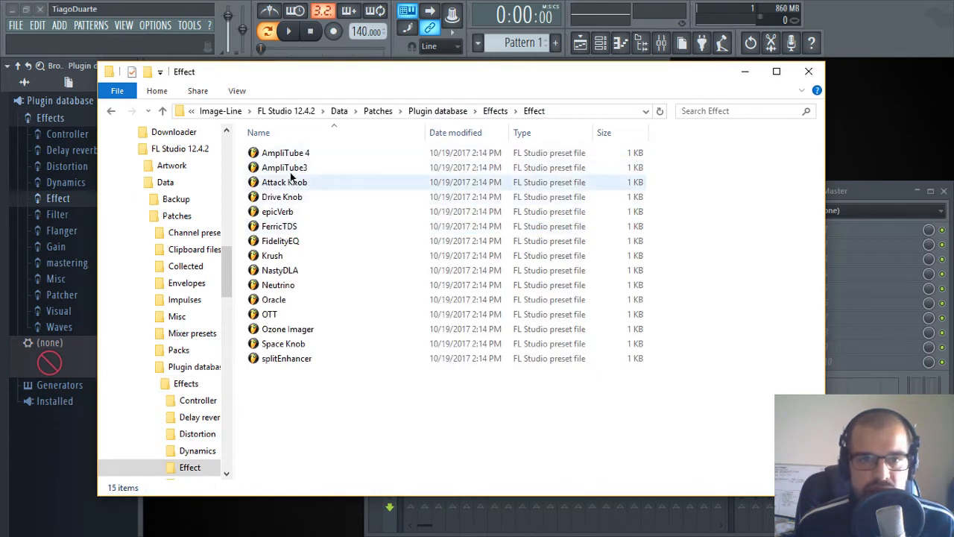
Examine the AmpliTube, Attack Knob and Drive Knob preset files in the Effect folder
left_click_drag(331, 153, 286, 171)
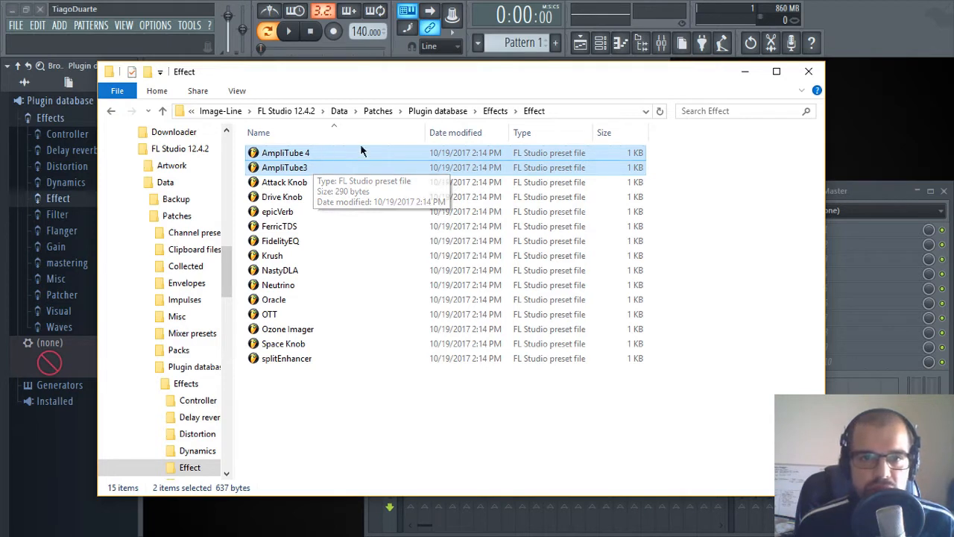
left_click(278, 183)
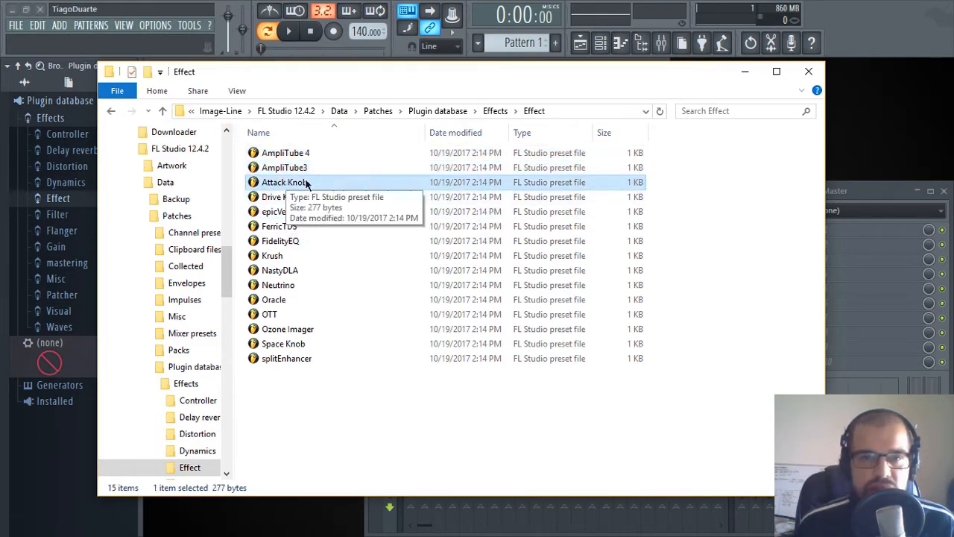
left_click(292, 199)
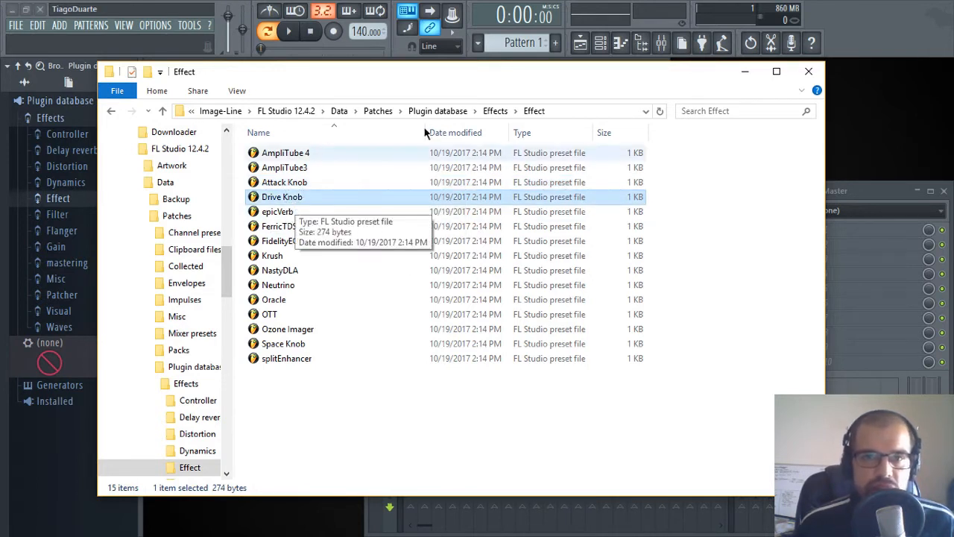
Create a new category folder inside the parent Effects folder and delete it again
left_click(504, 111)
right_click(305, 395)
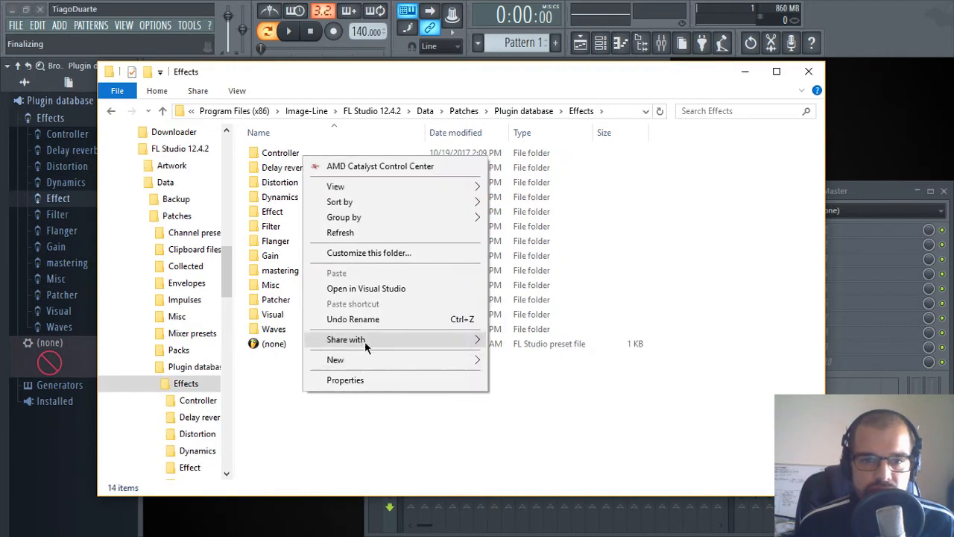
mouse_move(343, 358)
left_click(526, 184)
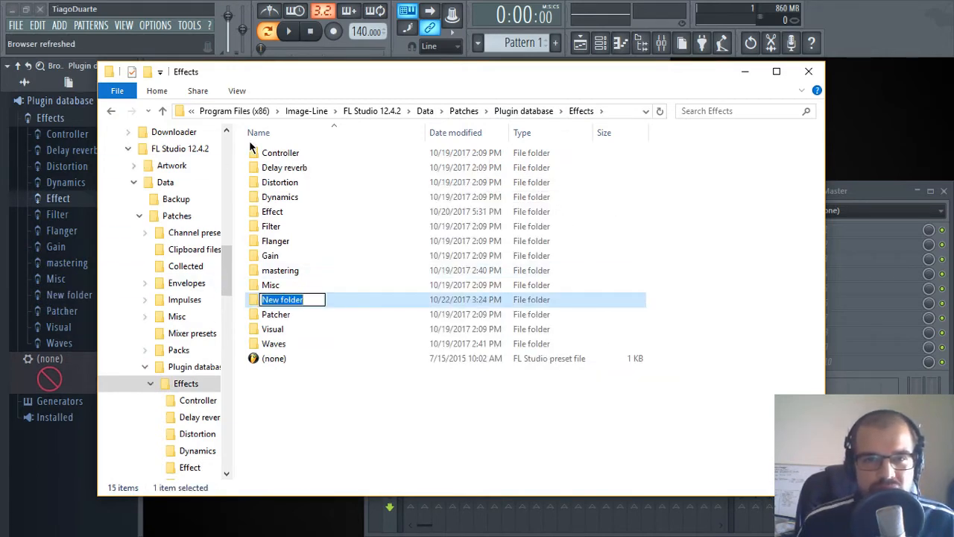
key("Return")
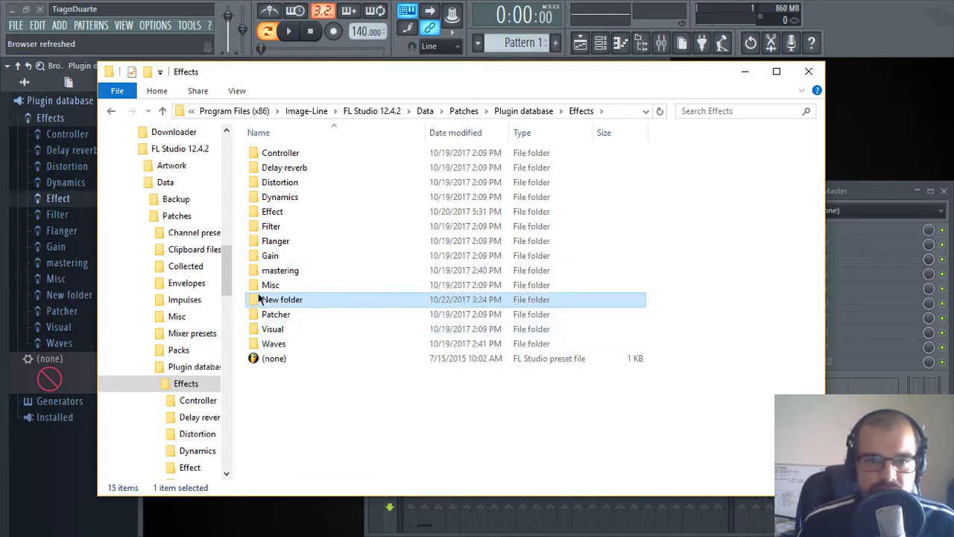
key("Delete")
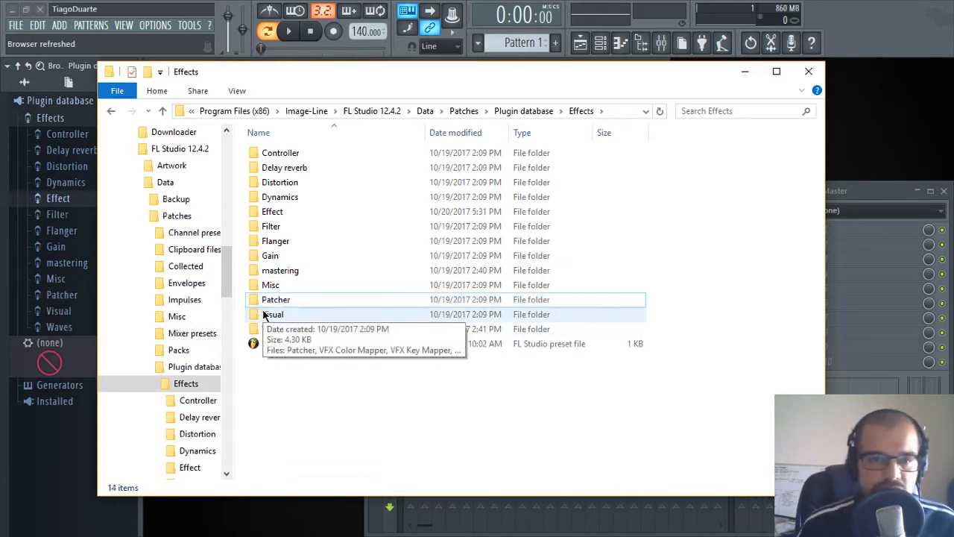
Move the Drive Knob and Krush preset files from the Effect folder into the Distortion folder, and close the Explorer window
double_click(282, 212)
left_click(289, 199)
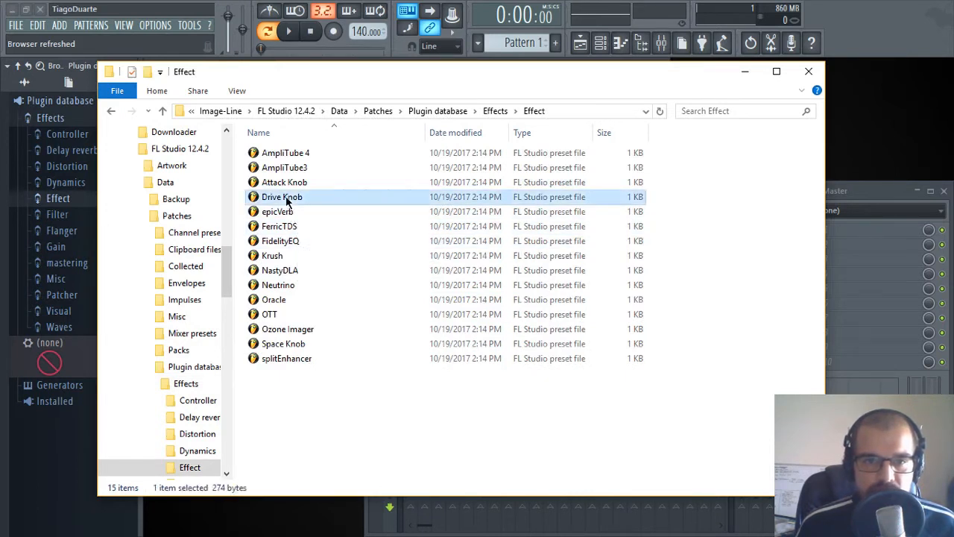
left_click(273, 257, "ctrl")
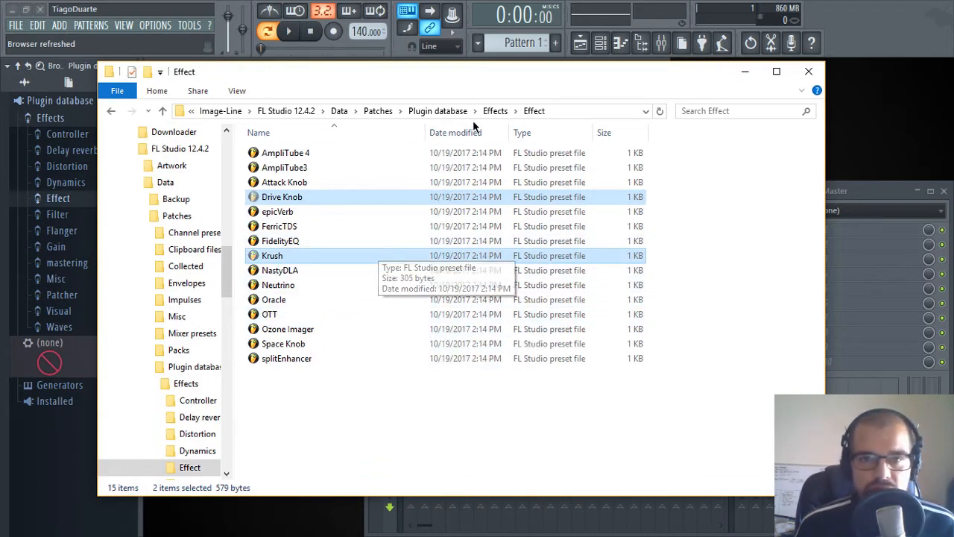
left_click(495, 110)
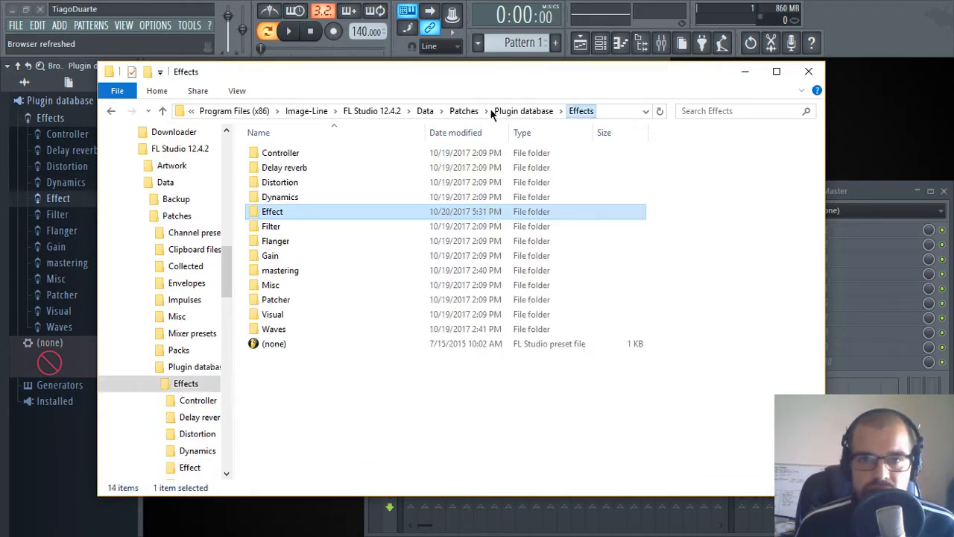
double_click(288, 185)
key("ctrl+v")
left_click(313, 341)
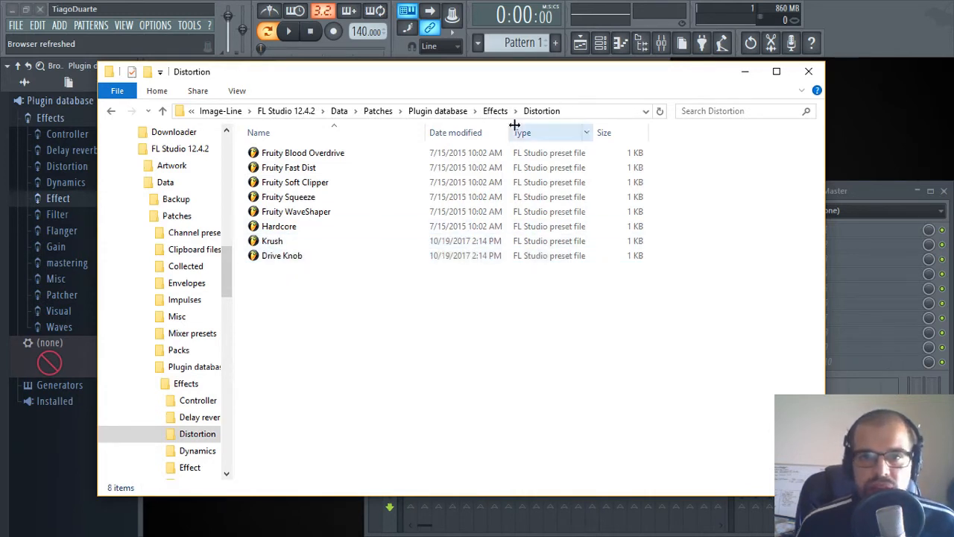
mouse_move(285, 296)
left_mouse_down()
mouse_move(270, 224)
mouse_move(274, 244)
left_mouse_up()
left_click(286, 296)
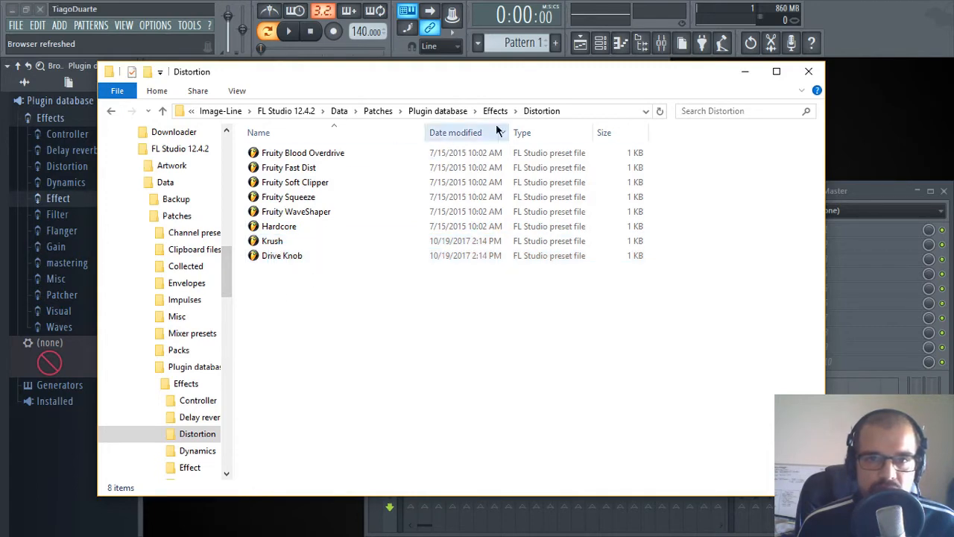
left_click(809, 71)
Check the Distortion category among the effect choices for the Master track's slot 1, and collapse the Browser's Plugin database
left_click(827, 233)
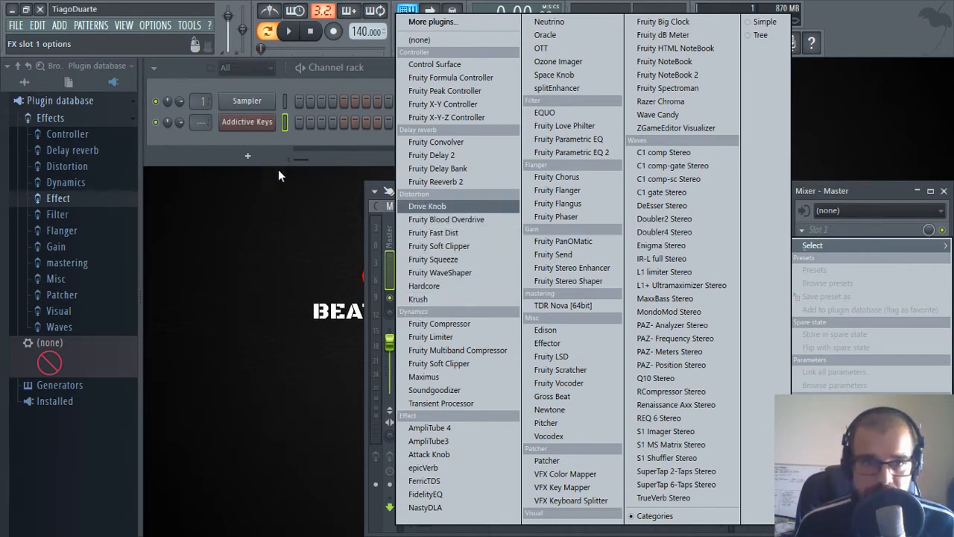
left_click(182, 154)
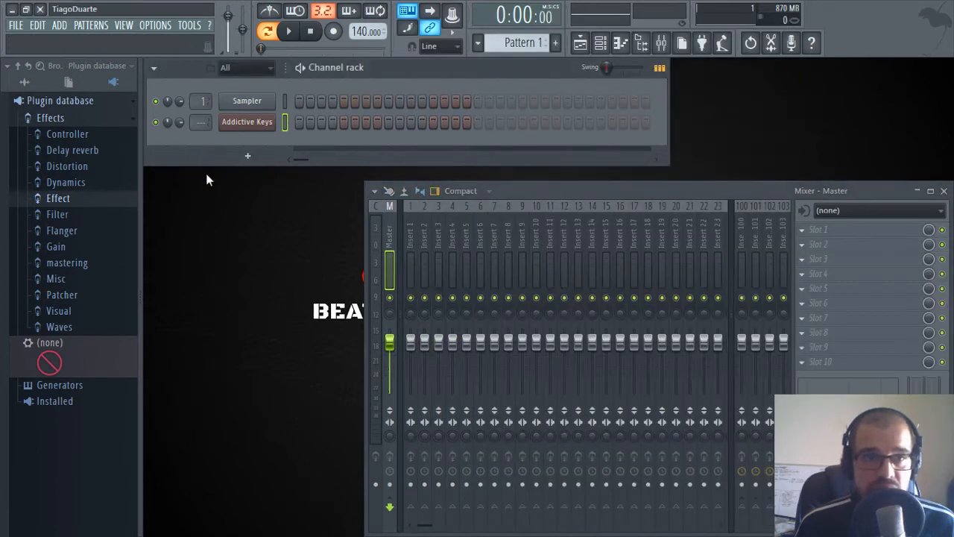
left_click(58, 117)
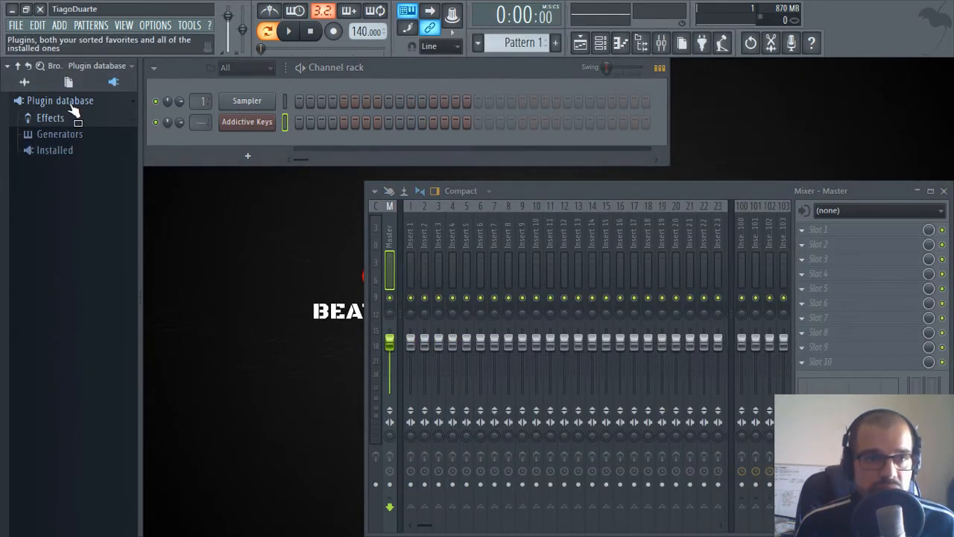
left_click(74, 103)
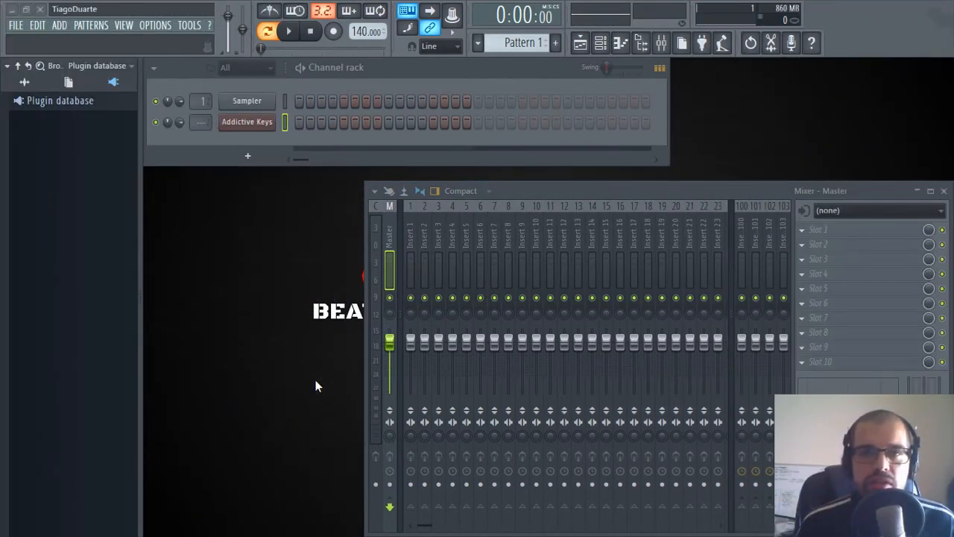
Show all content in the Browser and widen the Browser
left_click(25, 82)
left_click(25, 82)
left_click_drag(141, 247, 177, 246)
scroll(66, 335, "down", 2)
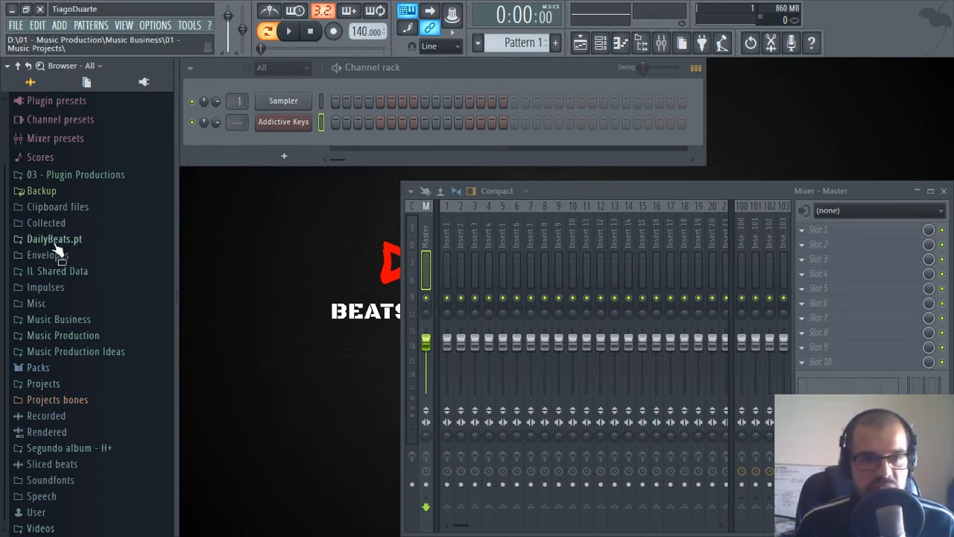
In the File settings, set the Browser name of the D:\01 - Music Production\Music Business\ search folder to Business, and refresh the Browser
left_click(155, 25)
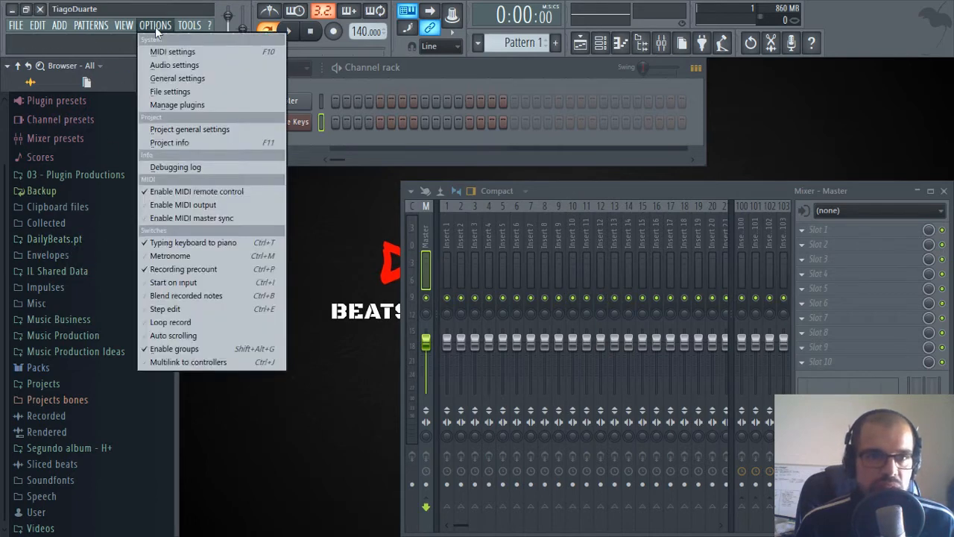
left_click(170, 92)
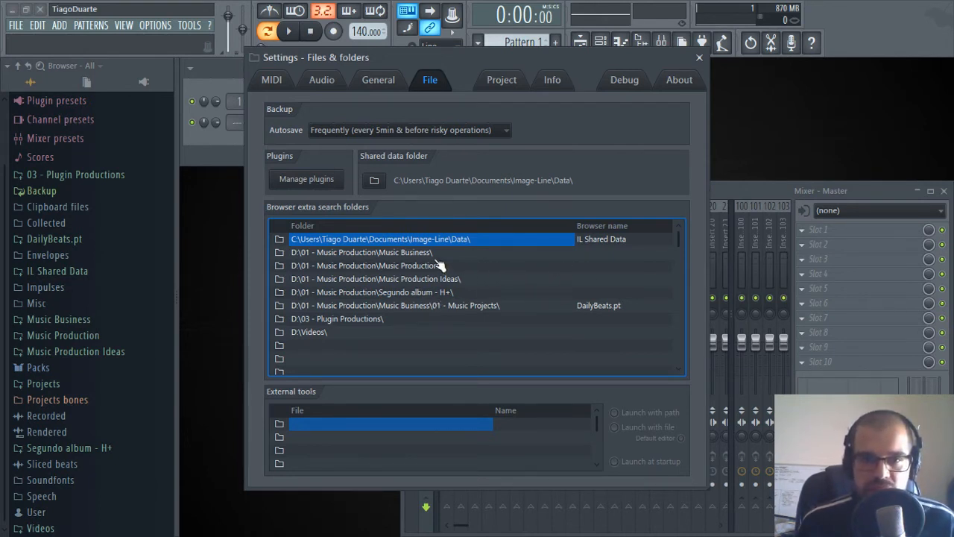
left_click(399, 253)
left_click(607, 251)
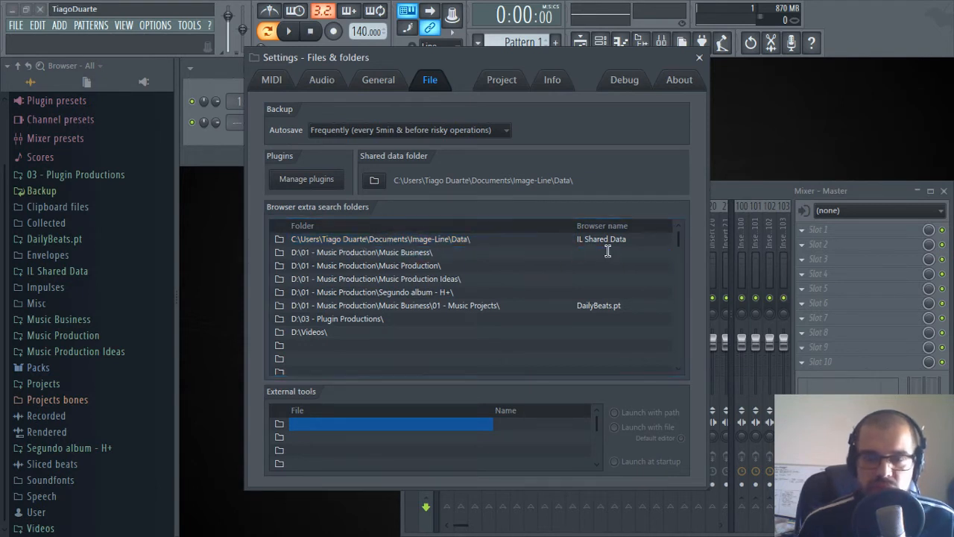
type("Bussines")
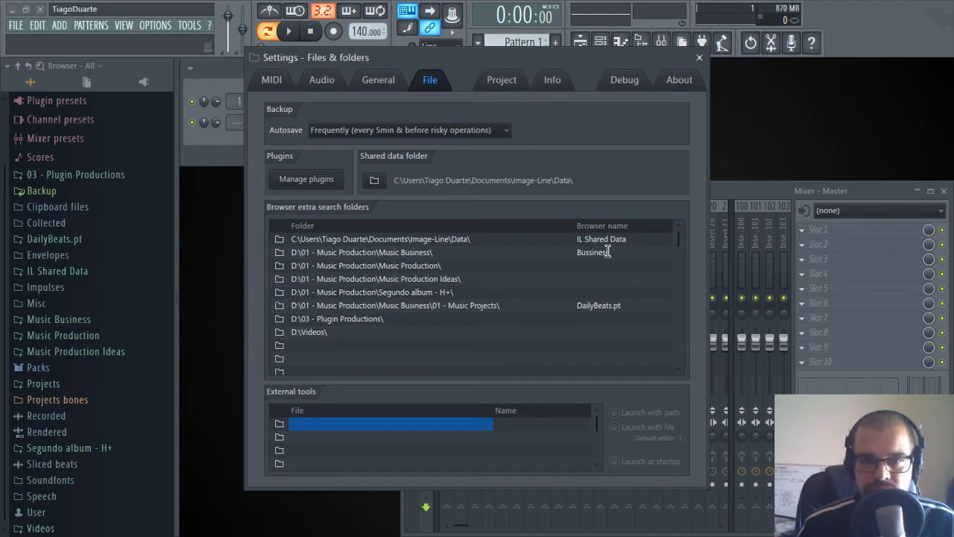
key("Left")
key("Left")
key("Return")
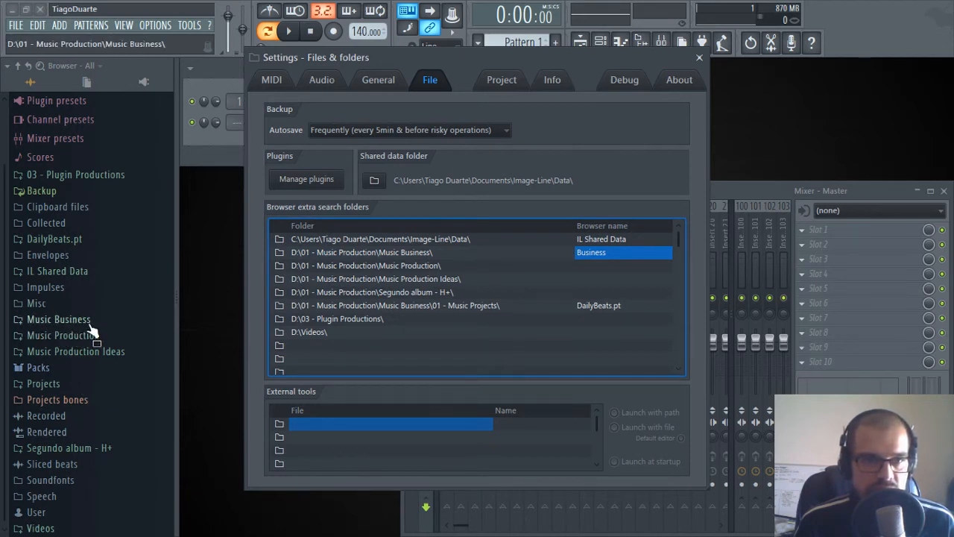
left_click(30, 67)
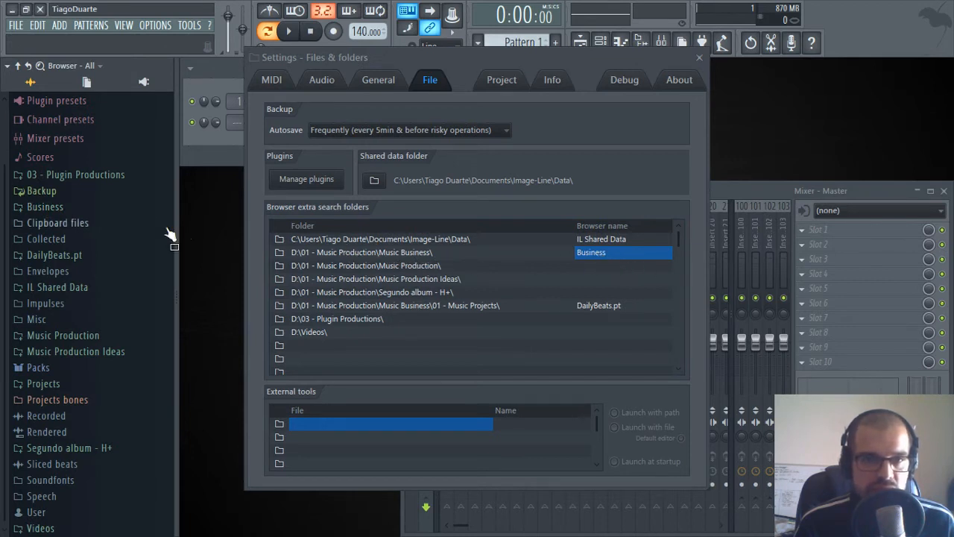
Clear the Music Business search folder's custom Browser name, refresh the Browser, and close the settings
left_click(603, 256)
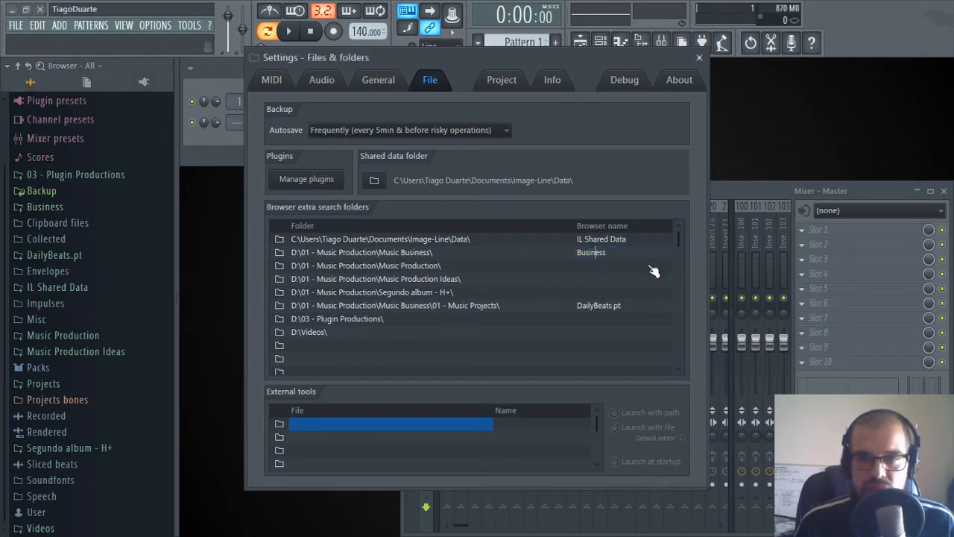
key("BackSpace")
key("Return")
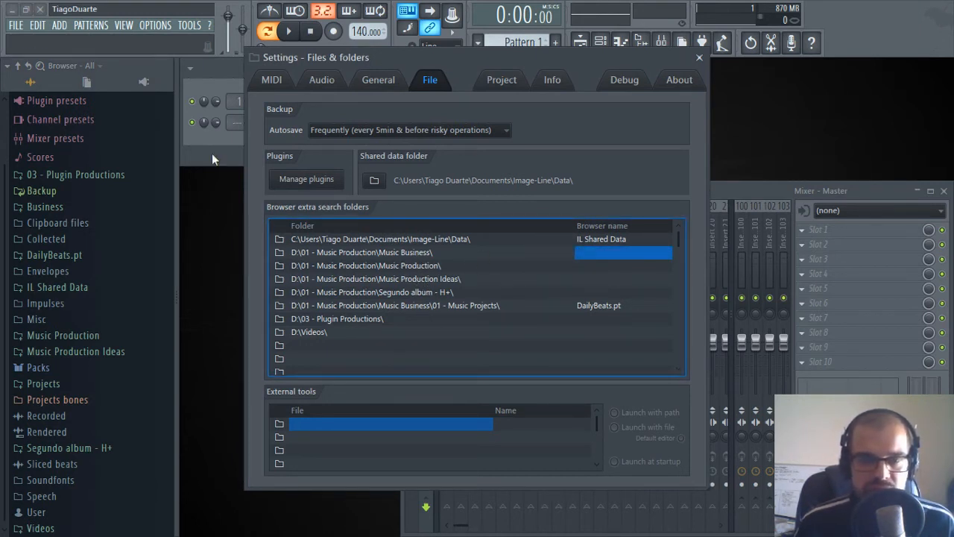
left_click(30, 67)
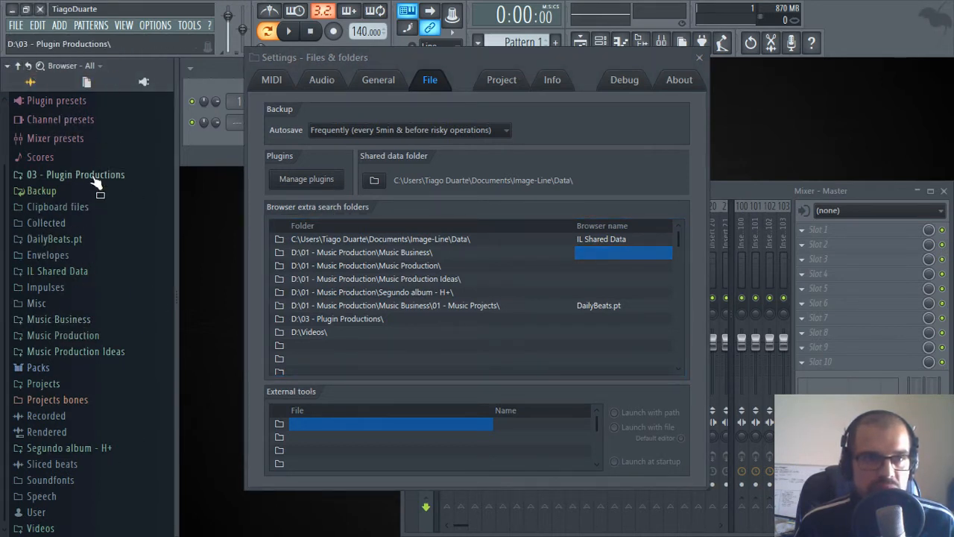
left_click(700, 58)
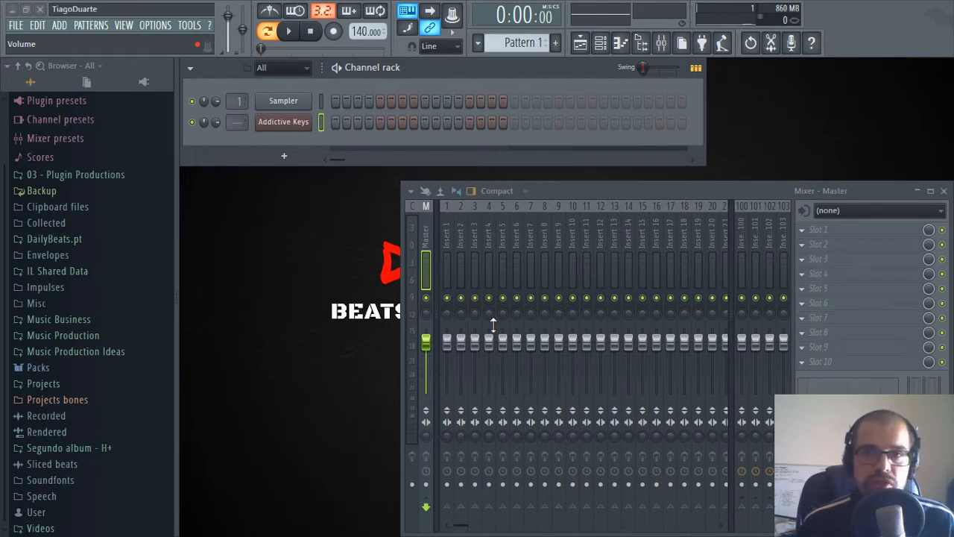
Open the Piano roll for the Addictive Keys channel and hide the Browser
right_click(288, 121)
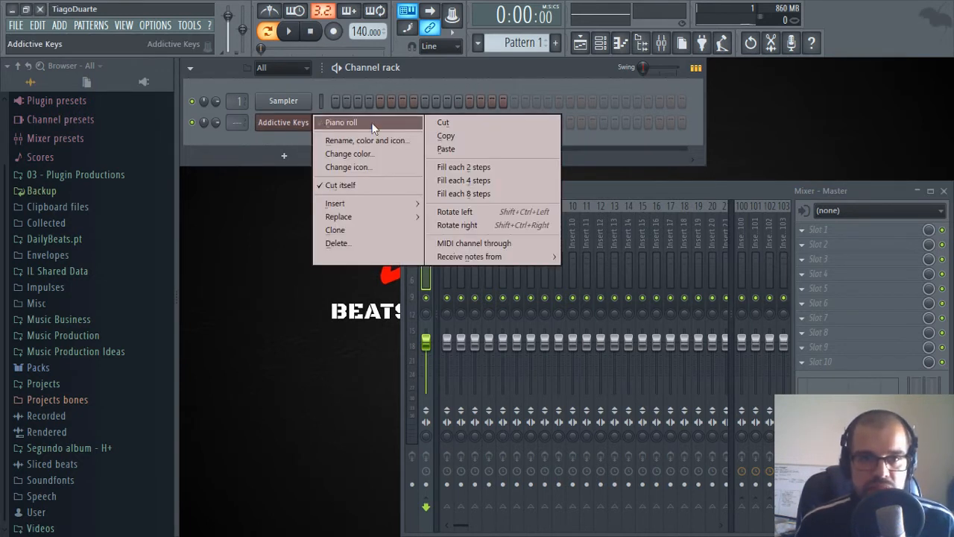
left_click(333, 124)
left_click(640, 42)
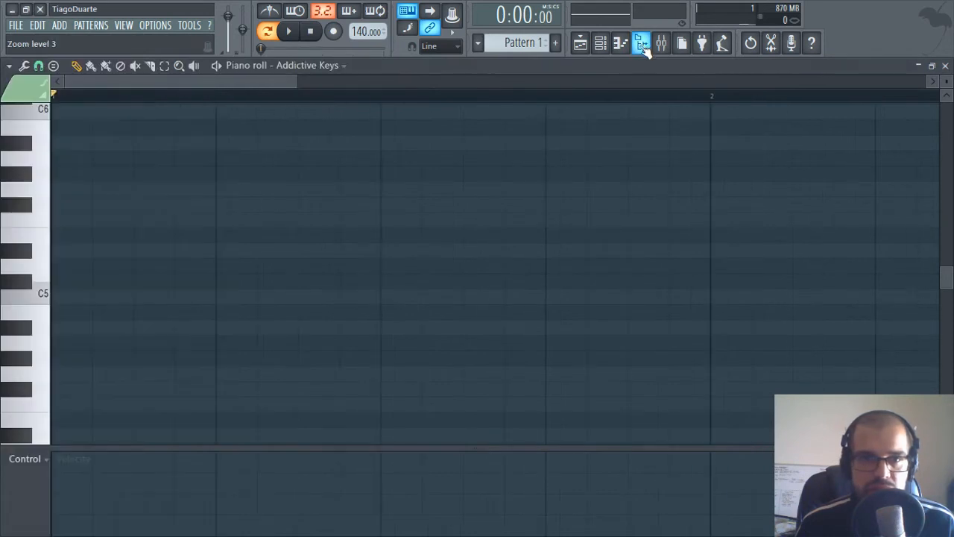
Play C5 and further single notes on the Addictive Keys channel without recording them
scroll(342, 321, "up", 2)
key("q")
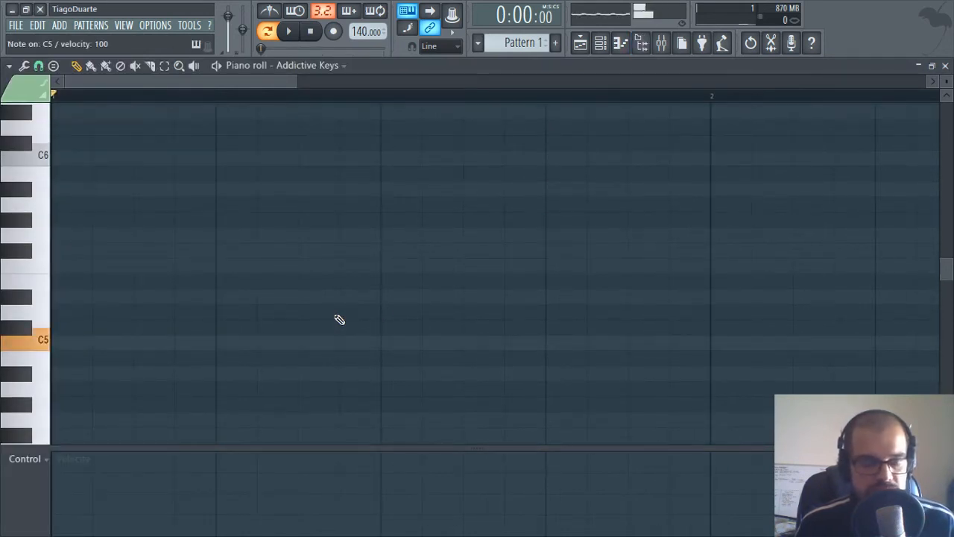
key("q")
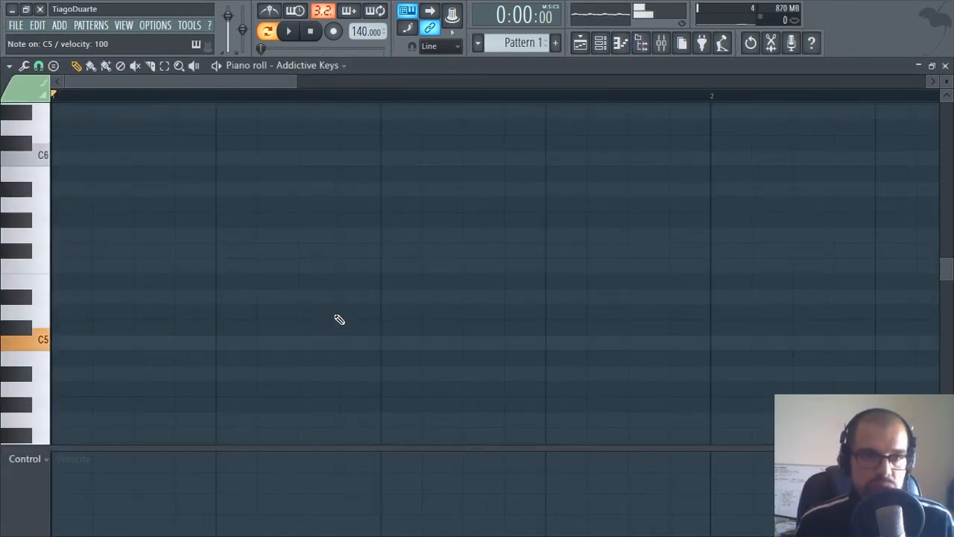
key("w")
key("e")
key("r")
key("t")
key("y")
key("u")
key("i")
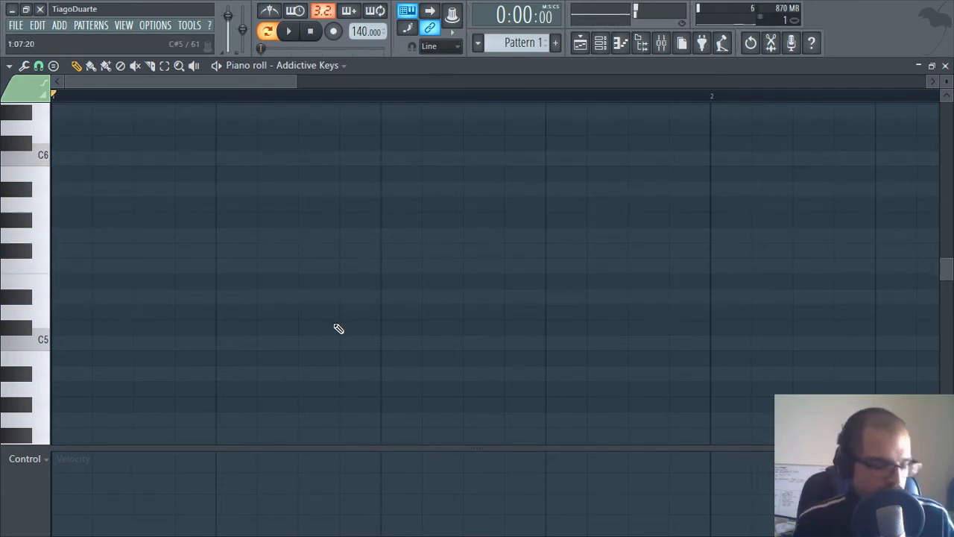
Point out the C5 to C6 octave on the piano keys and play a C5, E5 and G5 chord twice
left_click_drag(49, 352, 47, 154)
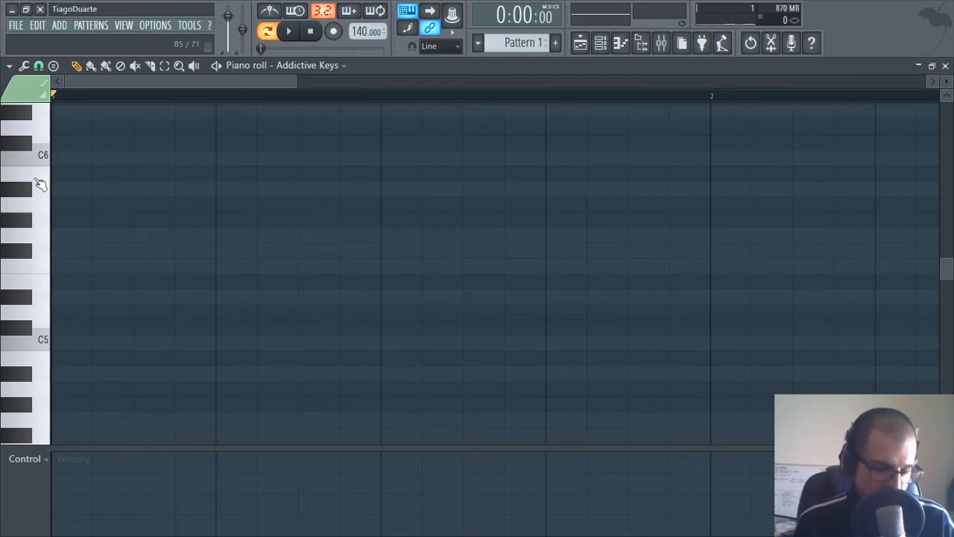
key("z")
key("d")
key("b")
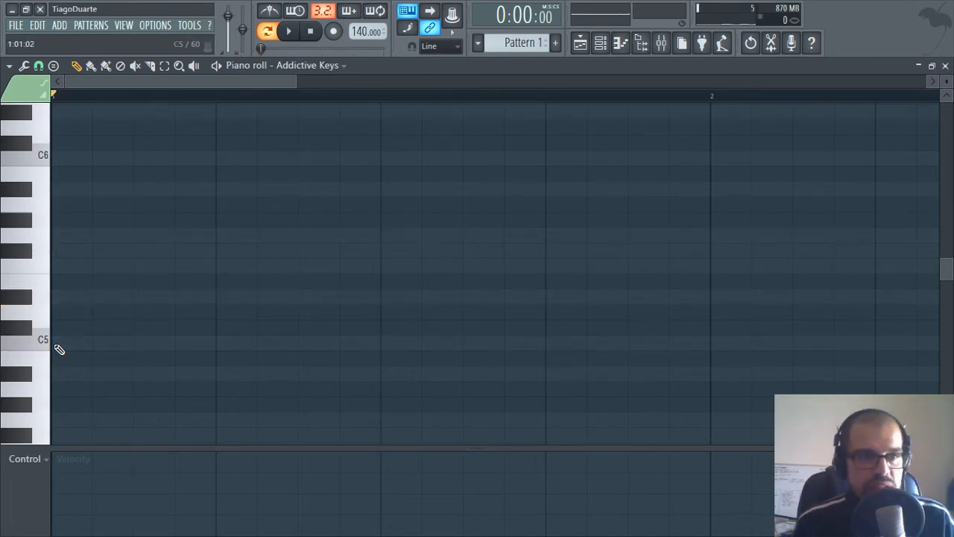
key("z")
key("d")
key("b")
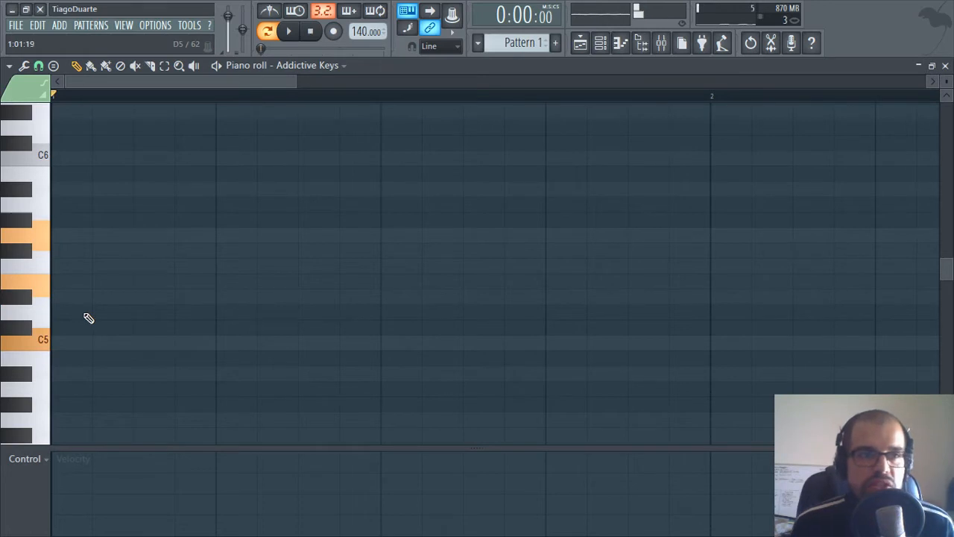
Turn off the typing keyboard to piano input and activate the Mute tool in the Piano roll
left_click(408, 12)
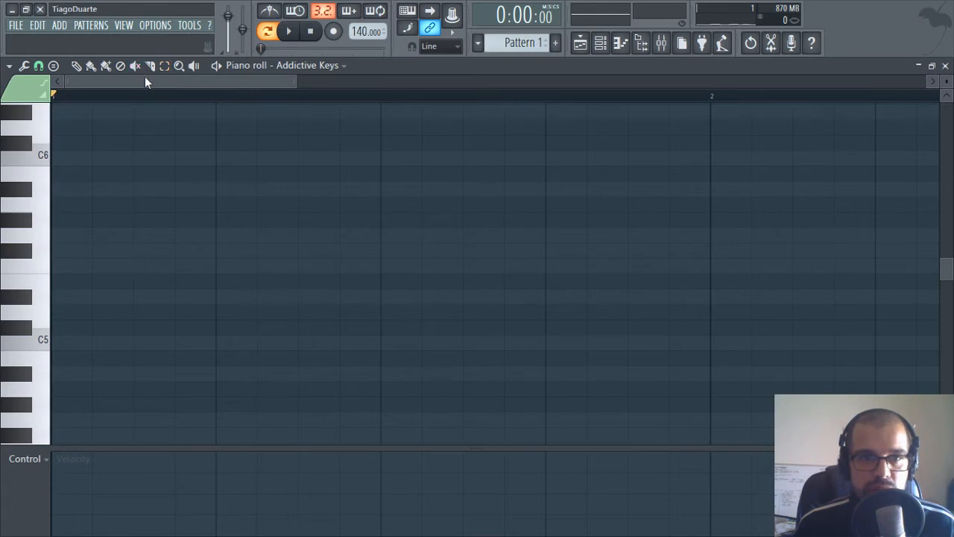
key("t")
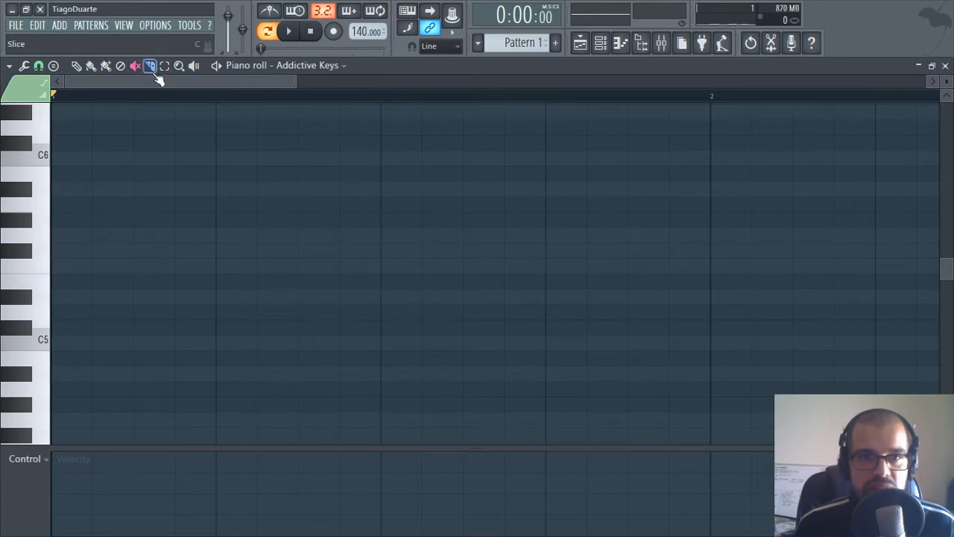
key("t")
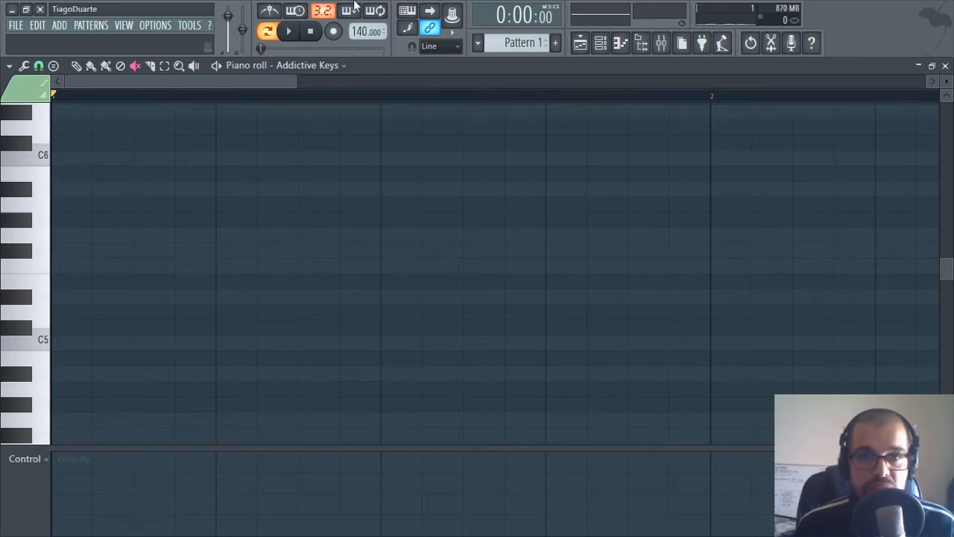
Turn the typing keyboard to piano input back on and set its layout to Other Blues
left_click(408, 12)
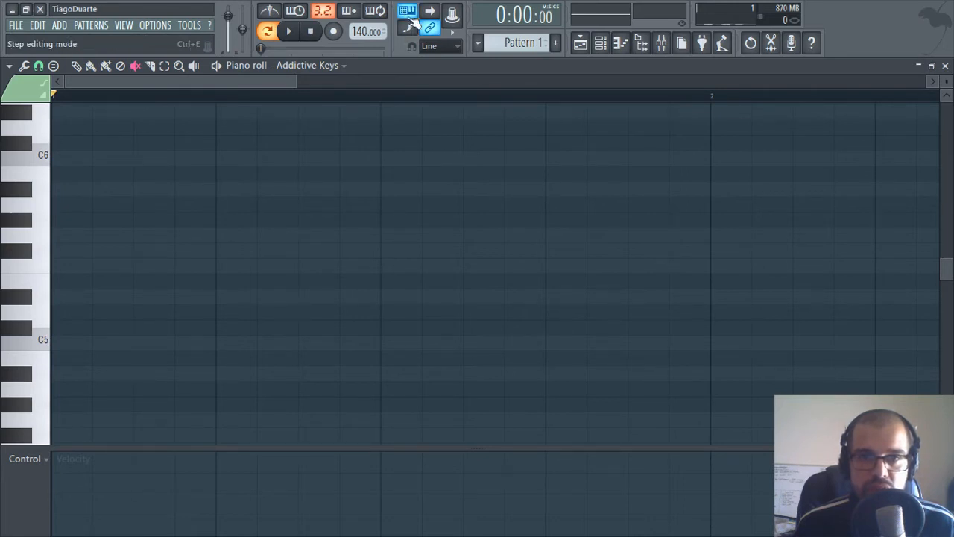
right_click(408, 15)
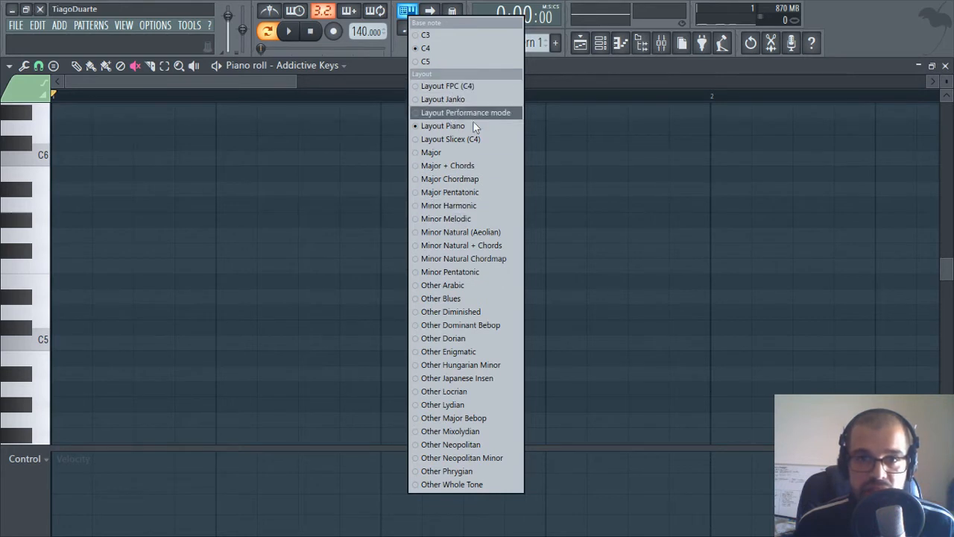
left_click(450, 299)
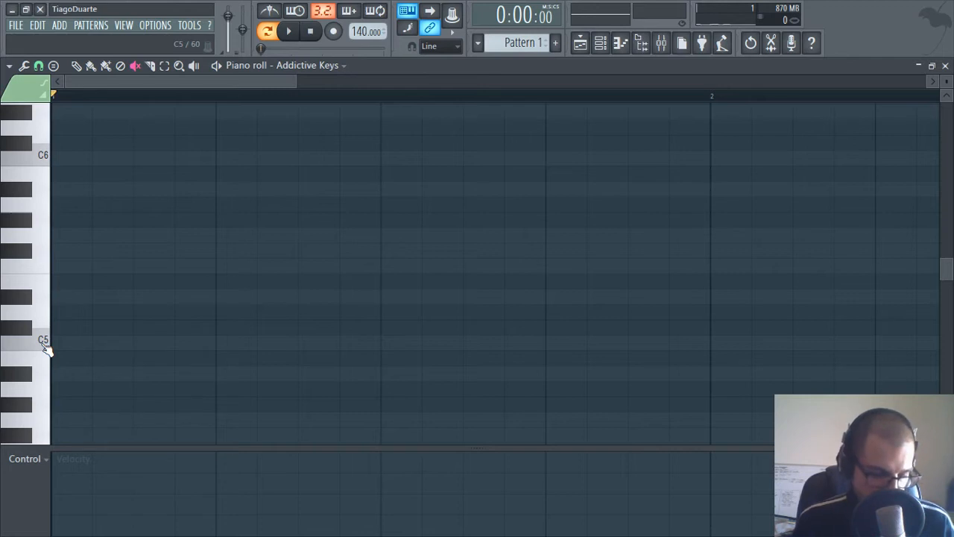
Play C6 and then D#6 repeatedly on the Addictive Keys channel, pointing them out on the piano keys
left_click(46, 186)
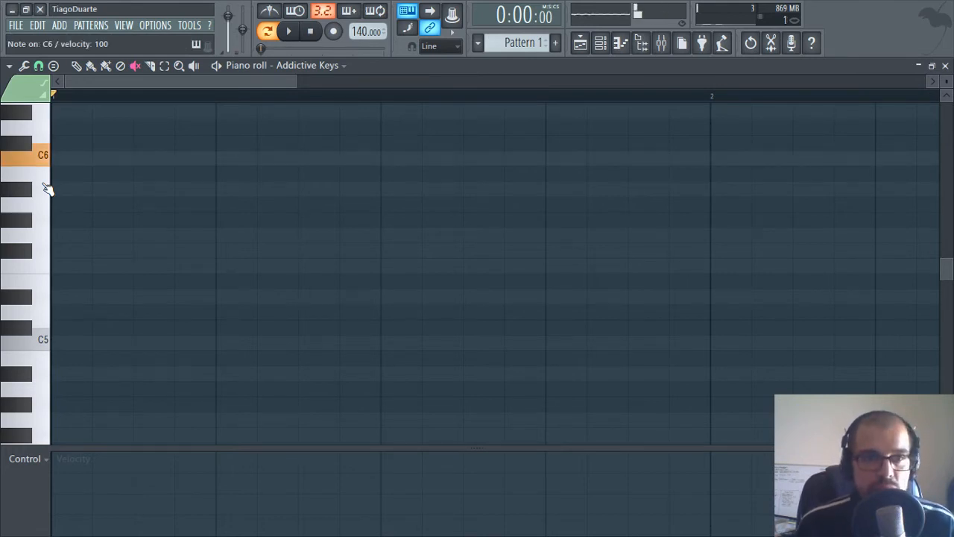
scroll(227, 288, "up", 2)
scroll(228, 288, "up", 1)
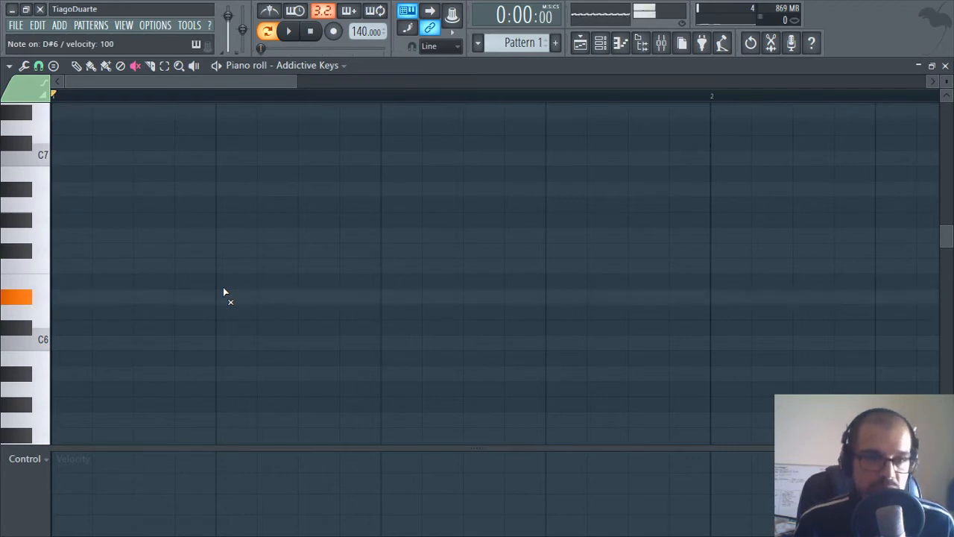
left_click(23, 301)
left_click(29, 303)
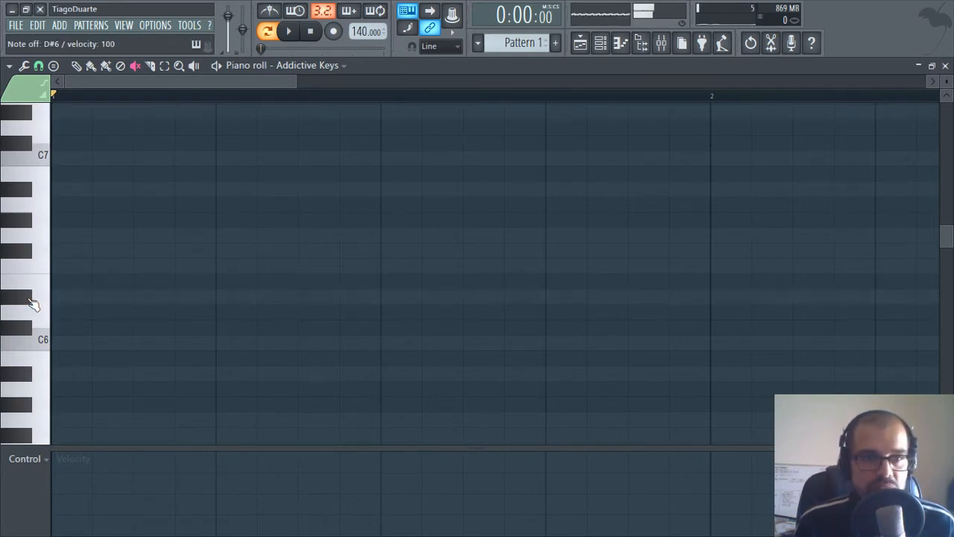
left_click(32, 303)
left_click(31, 303)
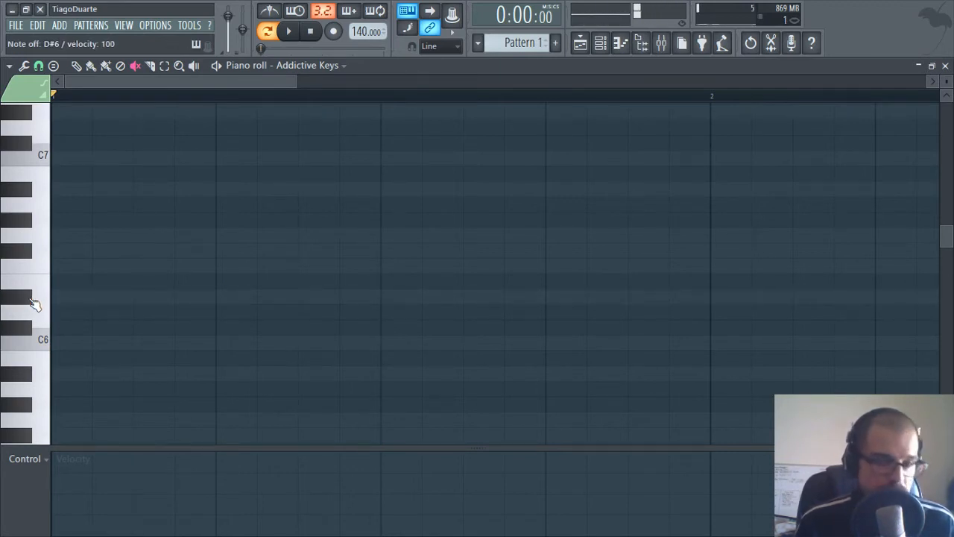
left_click(32, 304)
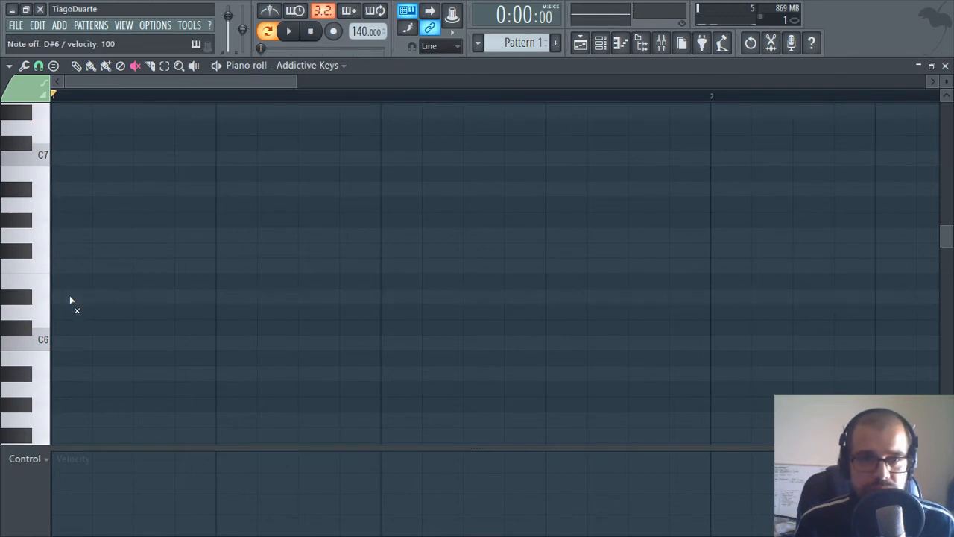
Switch to the Draw tool and play F6 several times on the piano keys
left_click(76, 66)
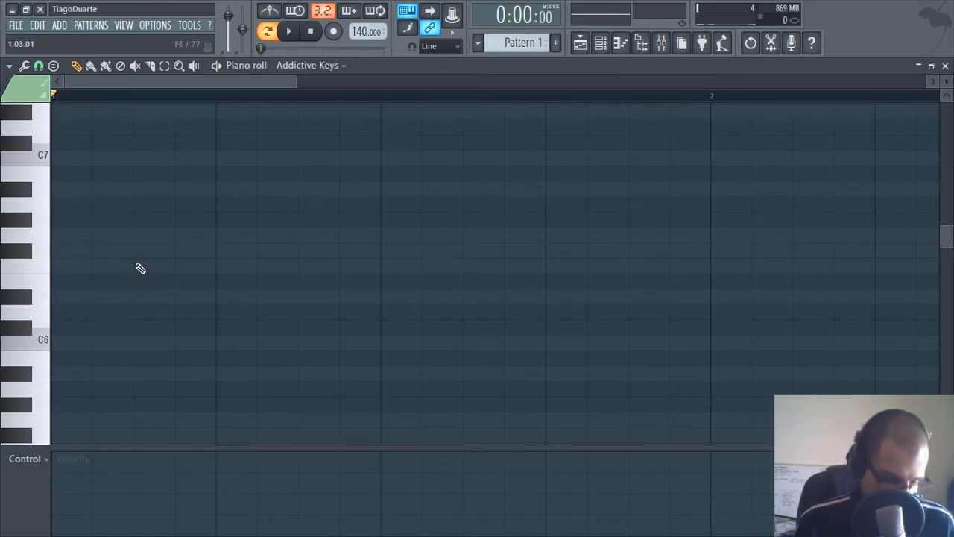
left_click(46, 267)
left_click(46, 267)
left_click(47, 269)
left_click(47, 271)
left_click(47, 271)
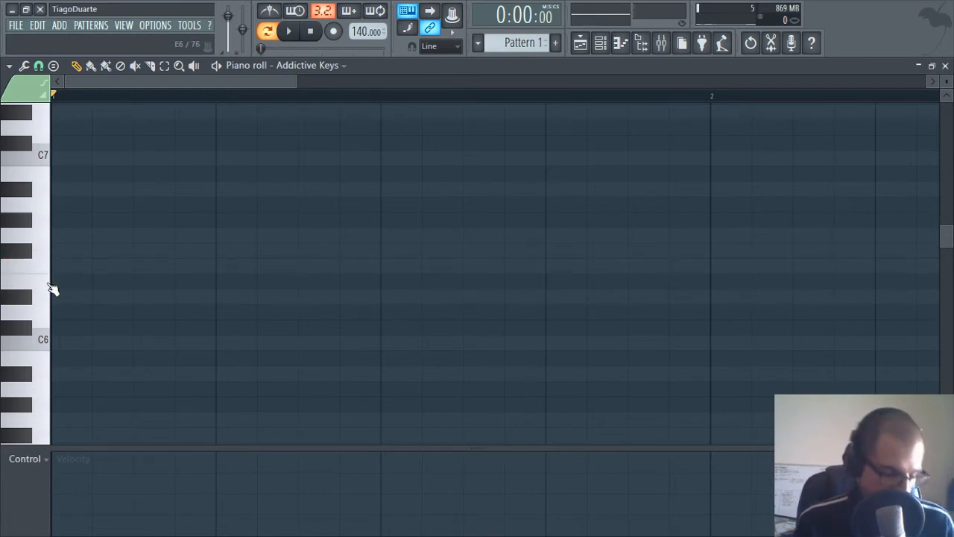
Play the remaining blues scale notes F#6, G6, A#6 and C7, pointing them out on the piano keys
key("5")
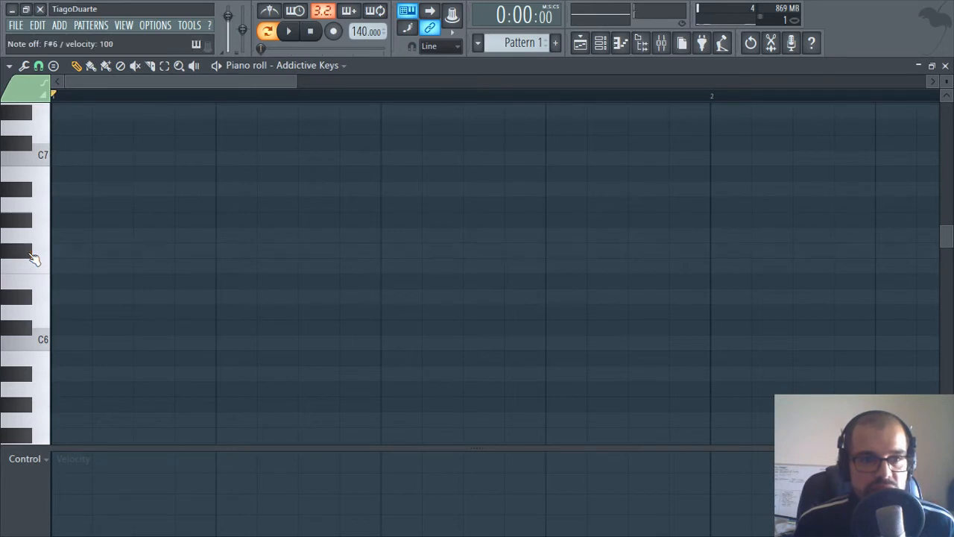
key("t")
left_click(50, 246)
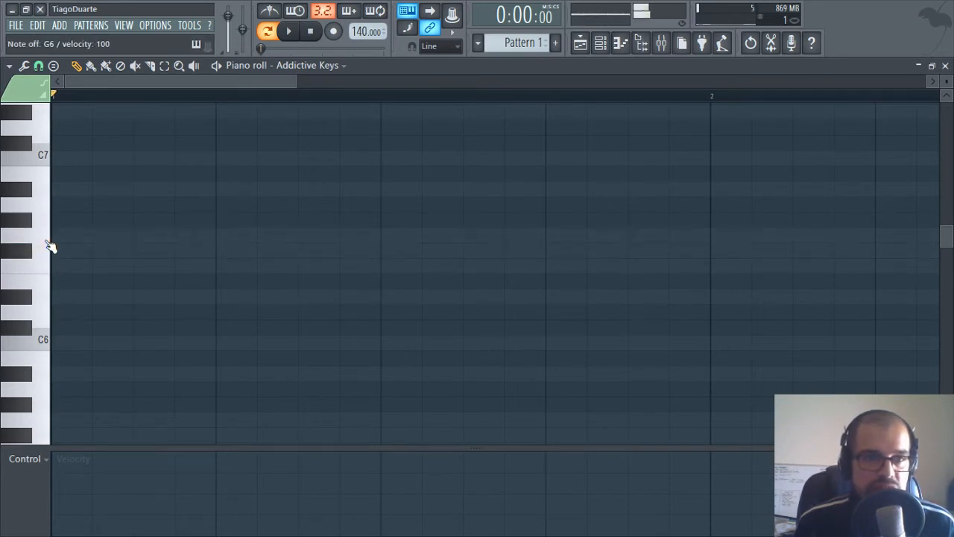
left_click(48, 250)
key("7")
left_click(33, 197)
key("i")
key("i")
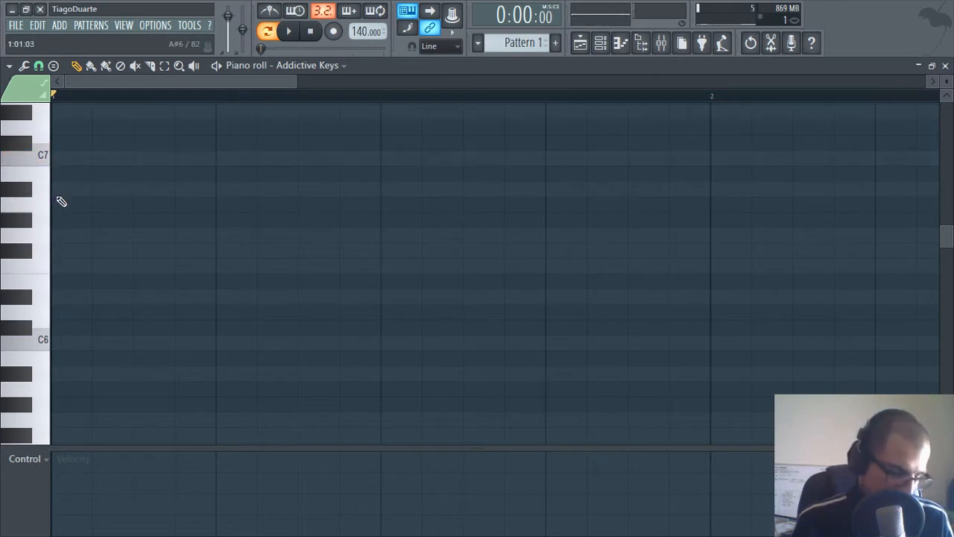
key("i")
key("i")
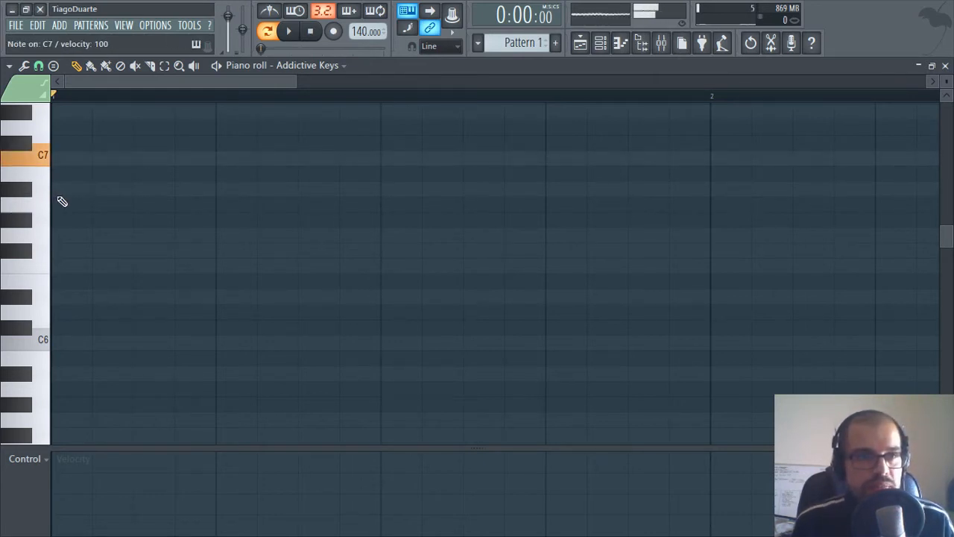
key("i")
Improvise ascending and descending melodies with the blues scale notes between C6 and C7 without recording them
key("e")
key("t")
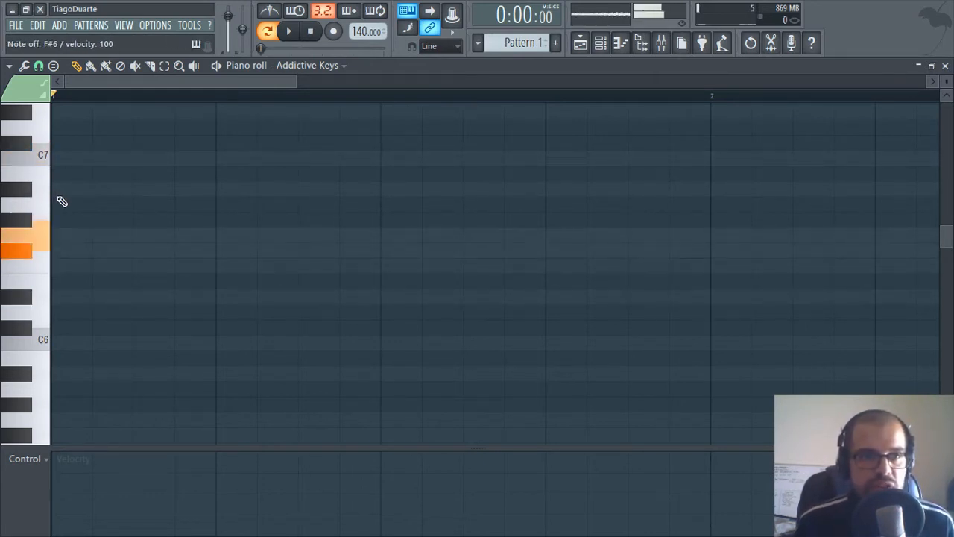
key("7")
key("i")
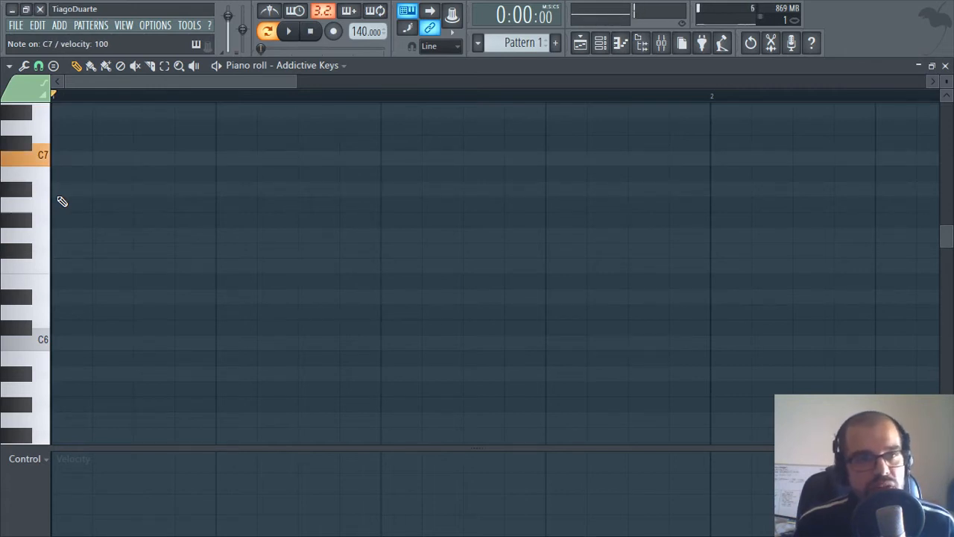
key("3")
key("5")
key("t")
key("7")
key("i")
key("0")
key("i")
key("7")
key("t")
key("5")
key("3")
key("5")
key("3")
key("r")
key("5")
key("t")
key("5")
key("r")
key("5")
key("t")
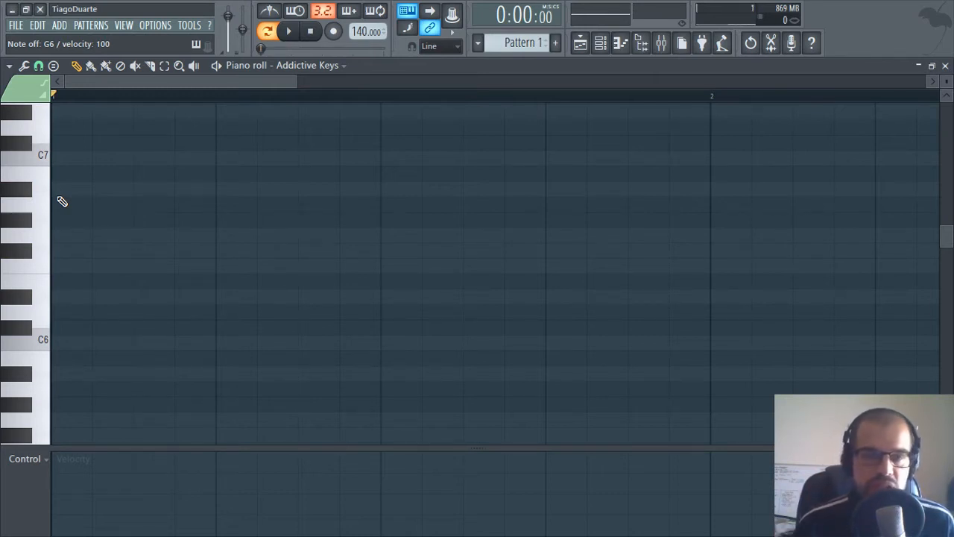
key("3")
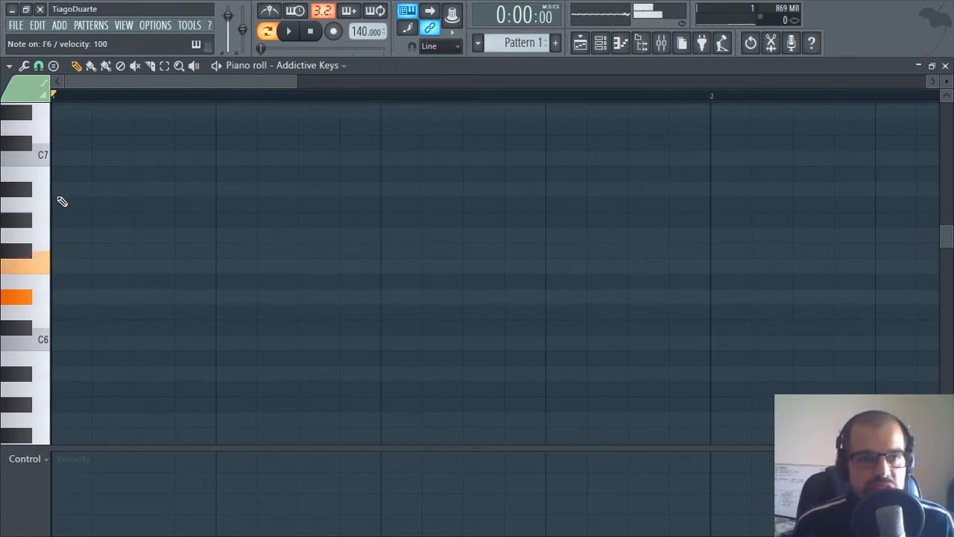
key("5")
key("t")
key("3")
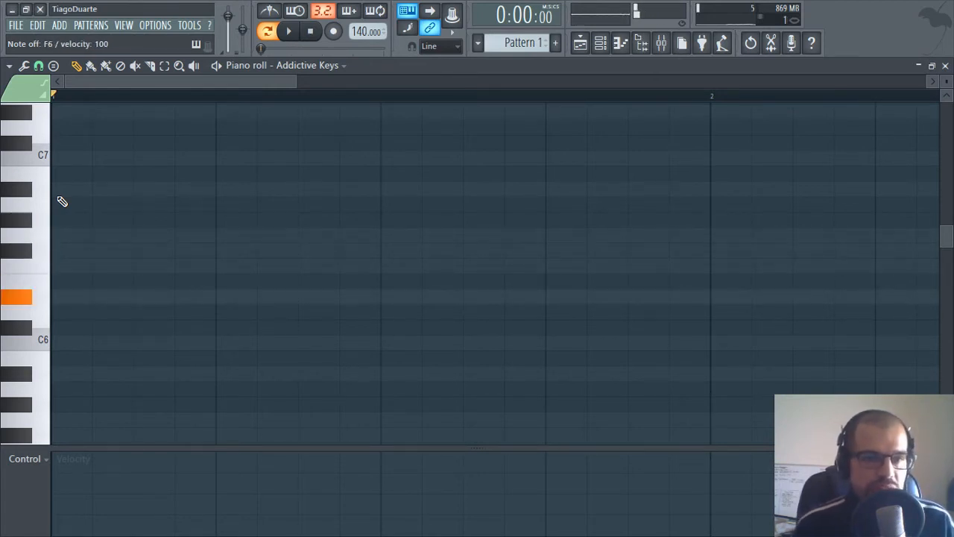
key("z")
key("q")
key("3")
key("r")
key("t")
key("7")
key("i")
key("7")
key("t")
key("5")
key("r")
key("3")
key("q")
key("3")
key("5")
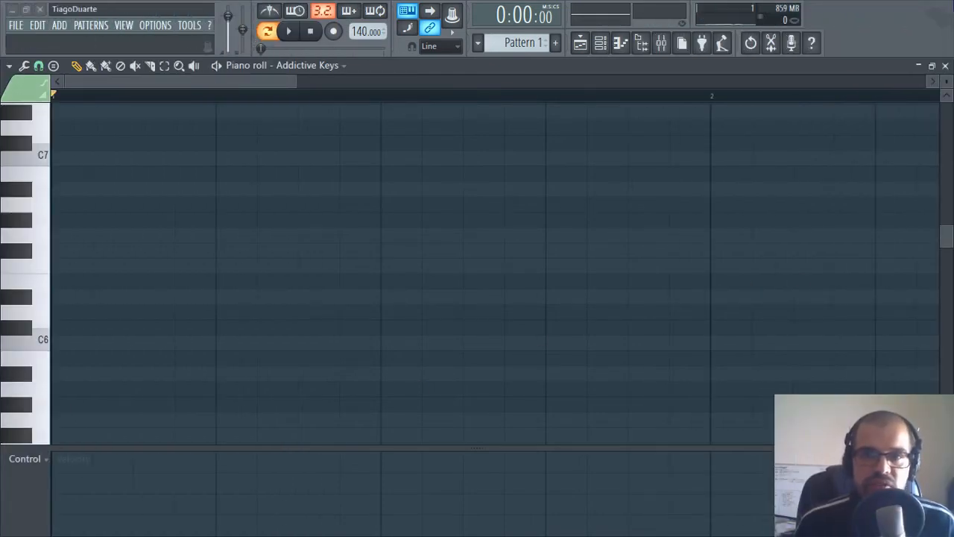
Close the Piano roll and delete the Sampler channel from the Channel rack
left_click(946, 66)
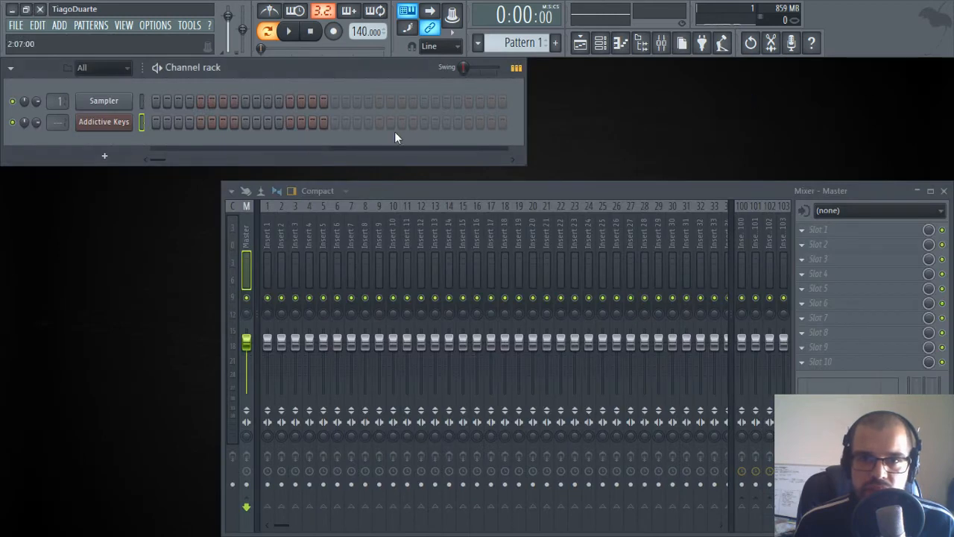
right_click(123, 102)
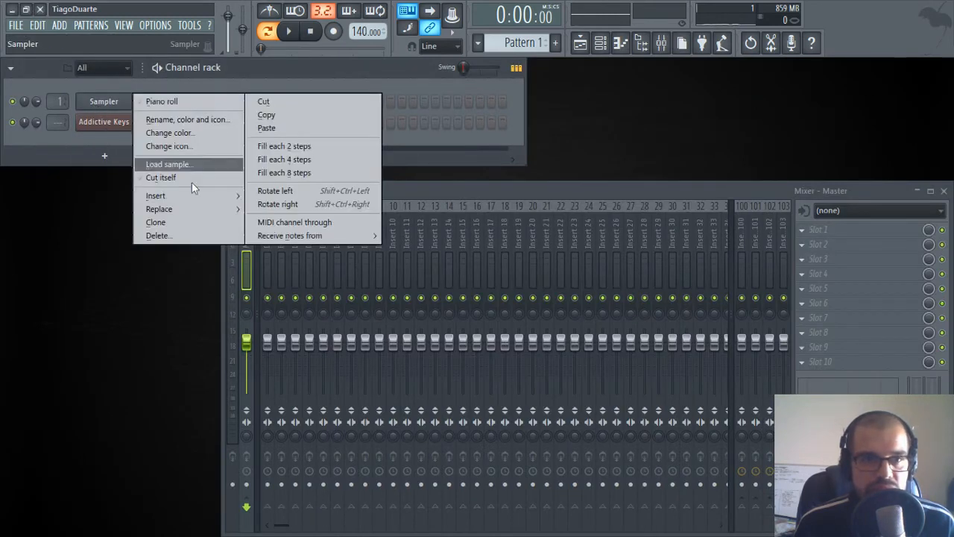
left_click(180, 237)
left_click(545, 314)
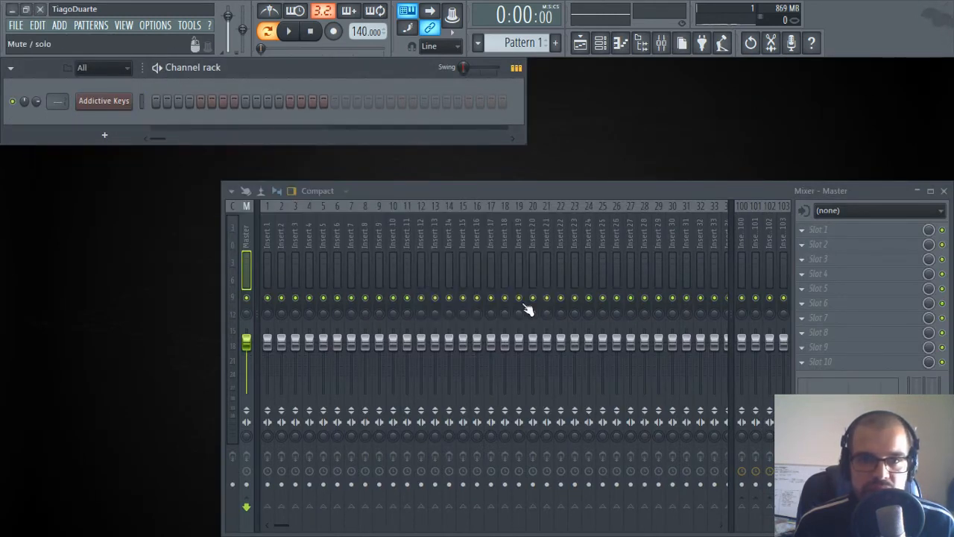
Add a second Addictive Keys channel to the Channel rack and close its plugin window
left_click(116, 138)
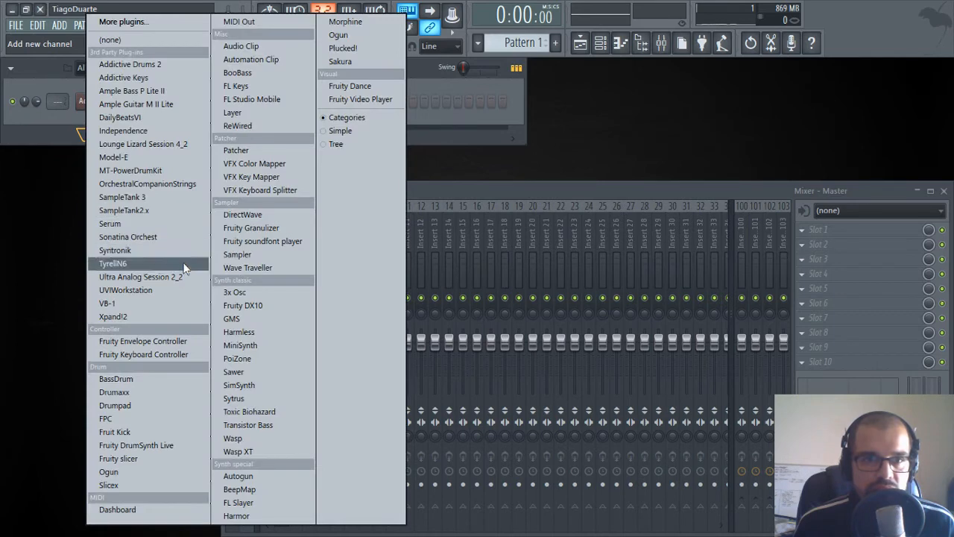
left_click(136, 79)
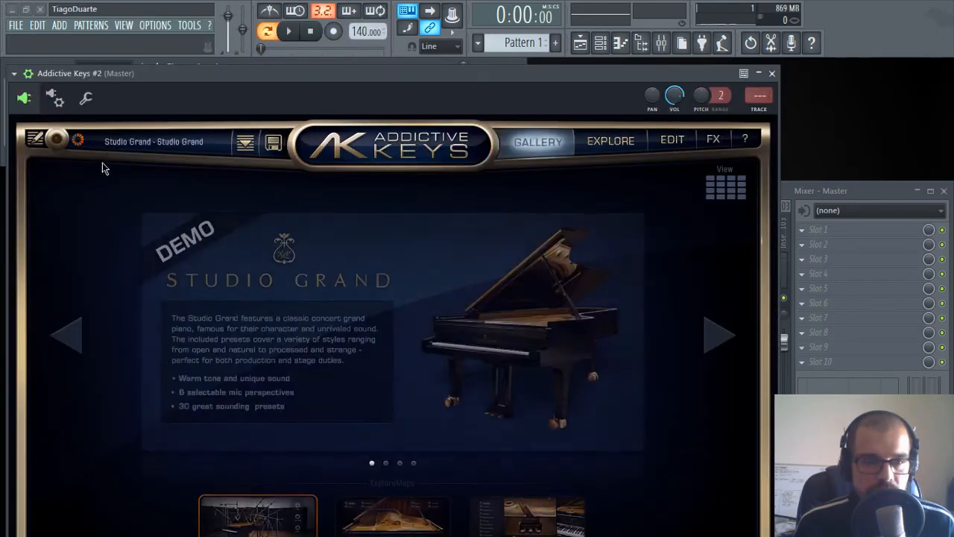
left_click(757, 94)
Add a BooBass channel and a 3x Osc channel to the Channel rack, closing their plugin windows
left_click(112, 158)
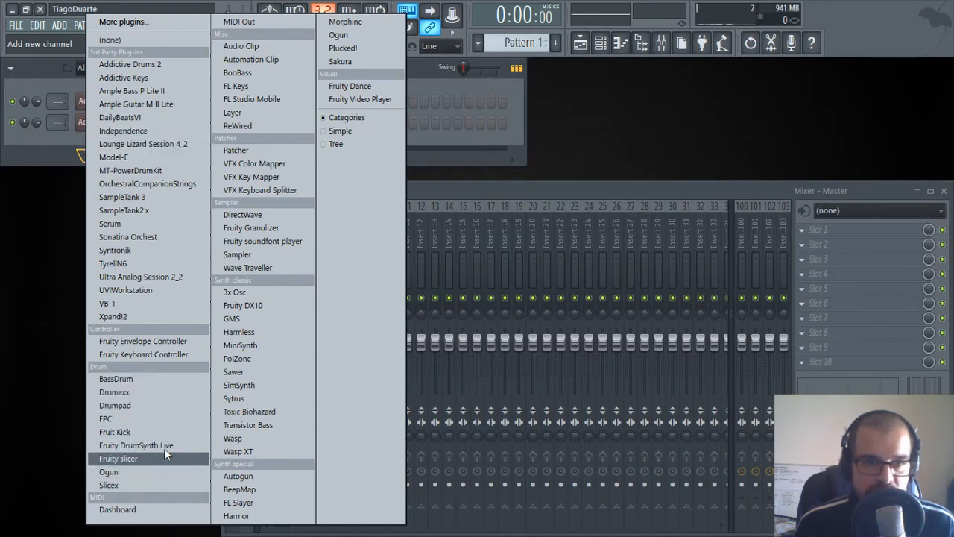
left_click(239, 73)
left_click(260, 92)
left_click(87, 178)
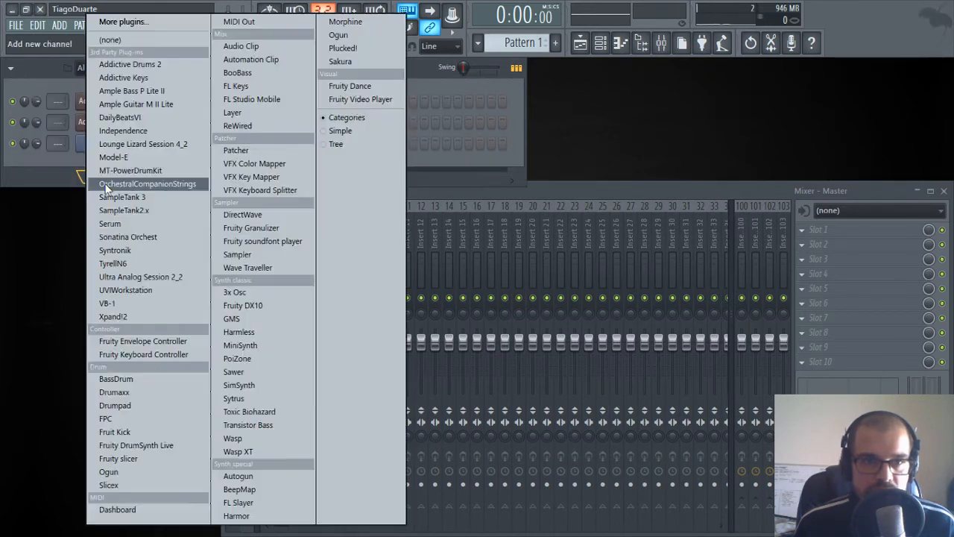
left_click(257, 292)
left_click(427, 108)
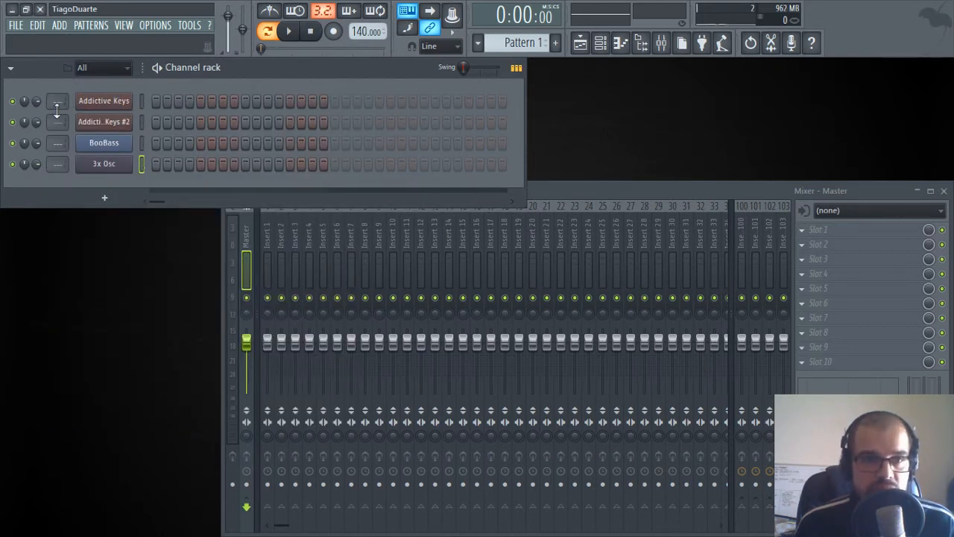
Route Addictive Keys, Addictive Keys #2, BooBass and 3x Osc to mixer tracks 1, 2, 3 and 4 respectively
left_click_drag(55, 103, 57, 131)
left_click_drag(57, 165, 57, 149)
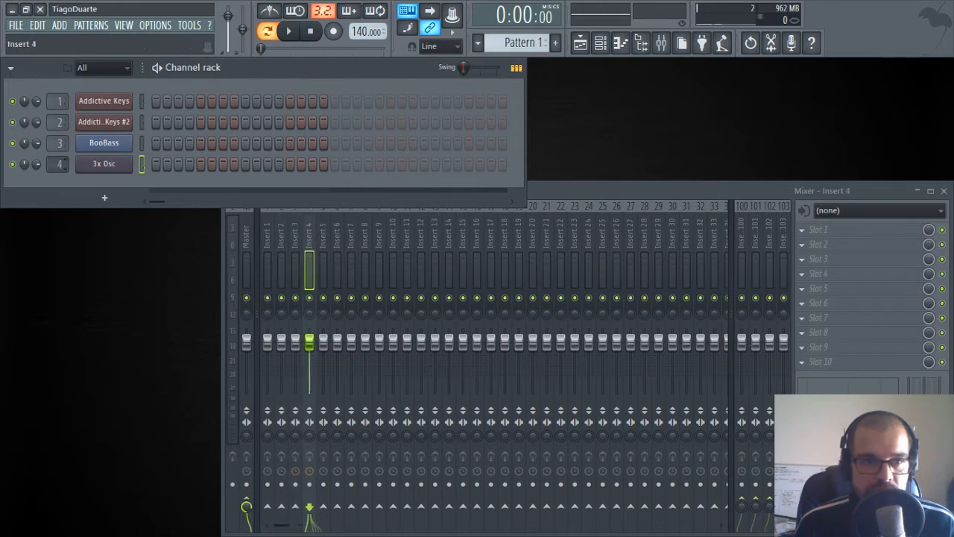
Rename the first Addictive Keys channel to Piano
left_click(103, 110, "shift")
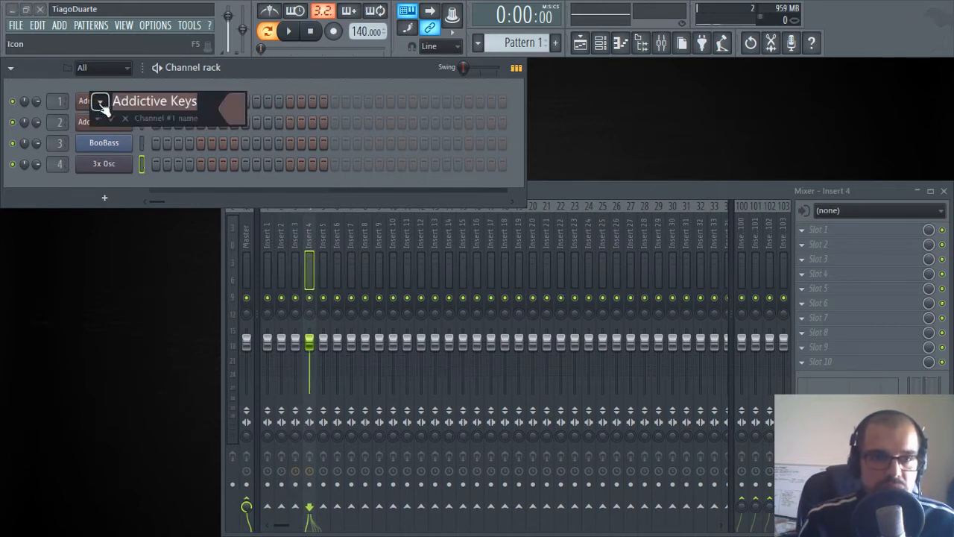
type("Piano")
key("Return")
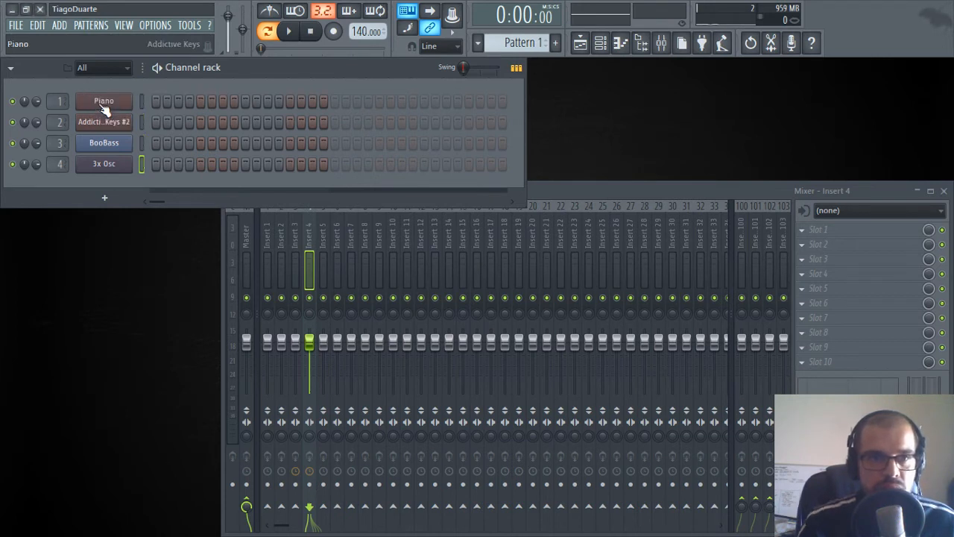
Rename the Addictive Keys #2 channel to Drums and play a test note on the Piano channel
left_click(113, 124, "shift")
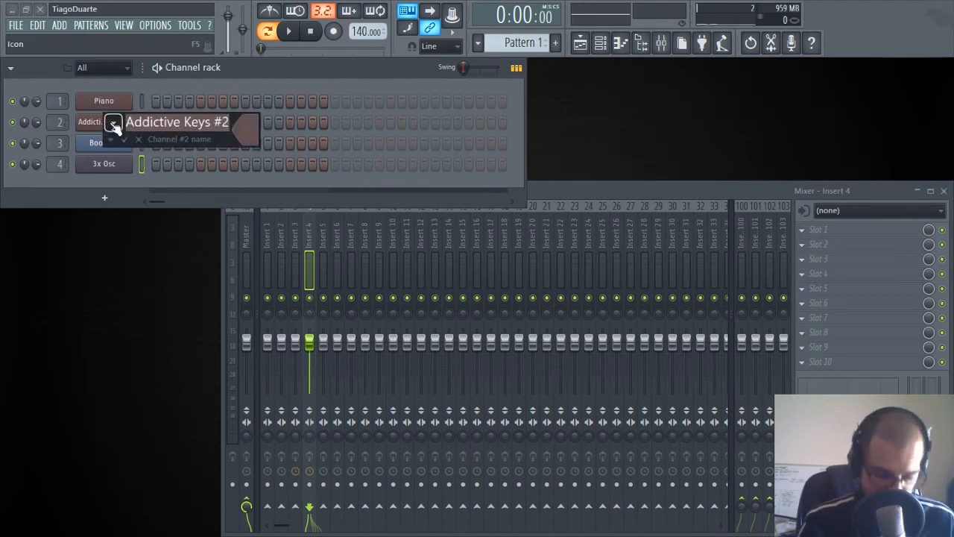
type("Drums")
key("Return")
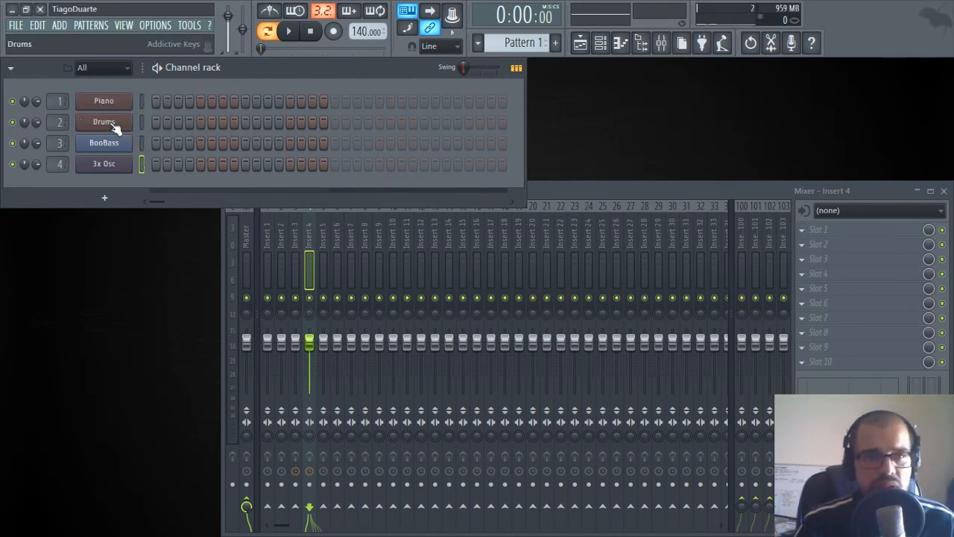
left_click(142, 102)
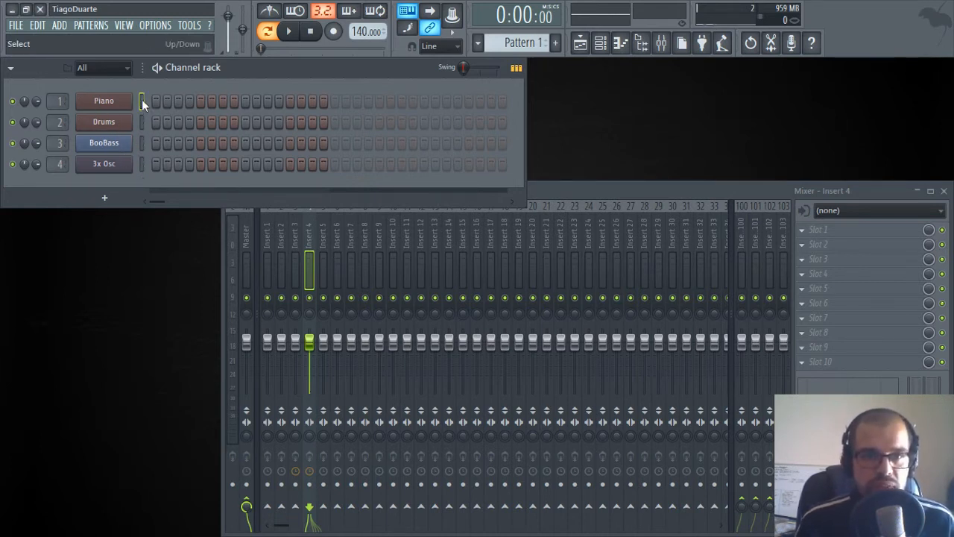
key("q")
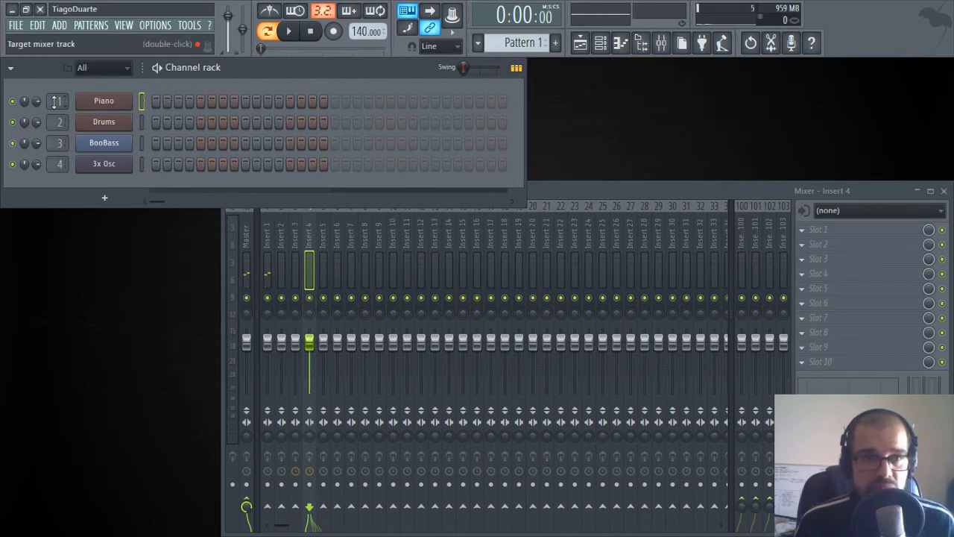
Name mixer track 1 Piano and mixer track 2 Drums
double_click(264, 235)
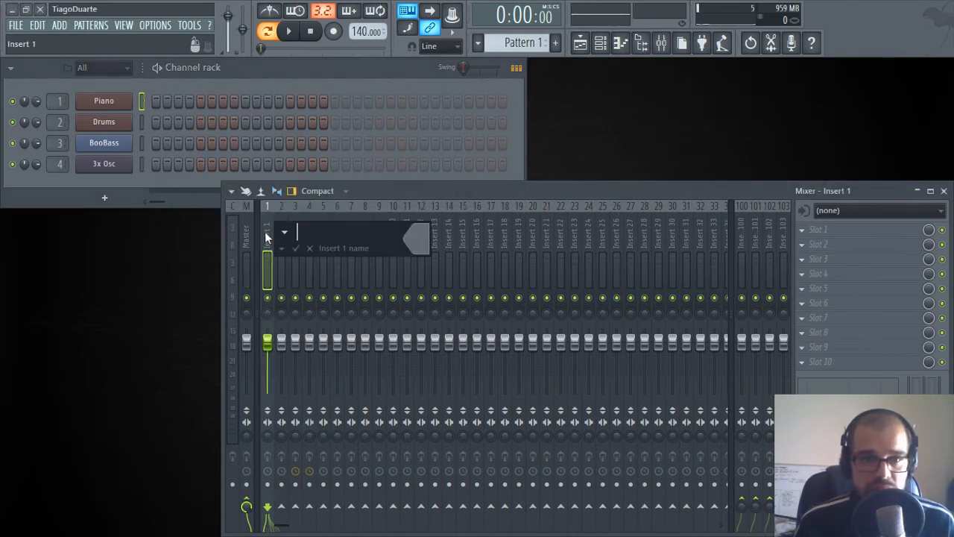
type("Pia")
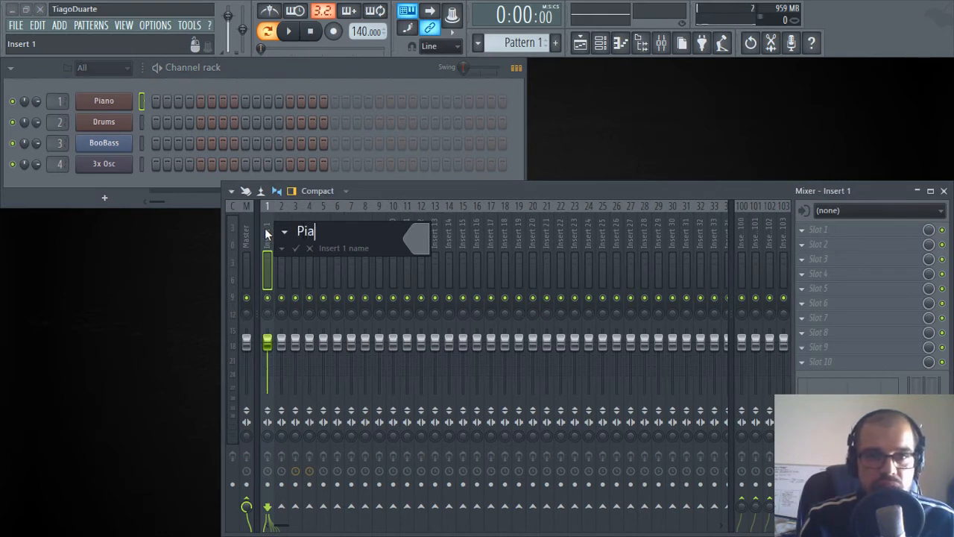
type("no")
key("Return")
key("Right")
key("F2")
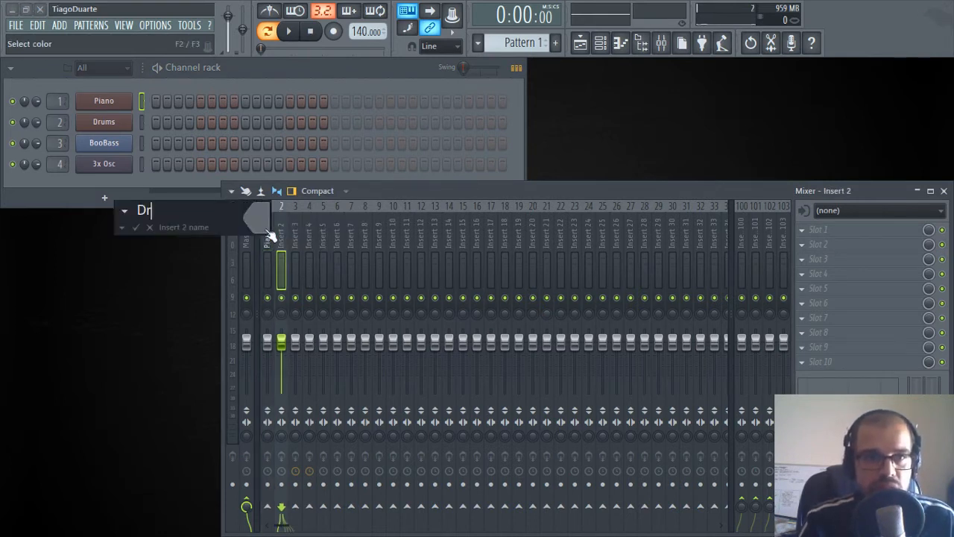
type("Drums")
key("Return")
Name mixer track 3 Boobass and mixer track 4 3xosc
key("Right")
key("F2")
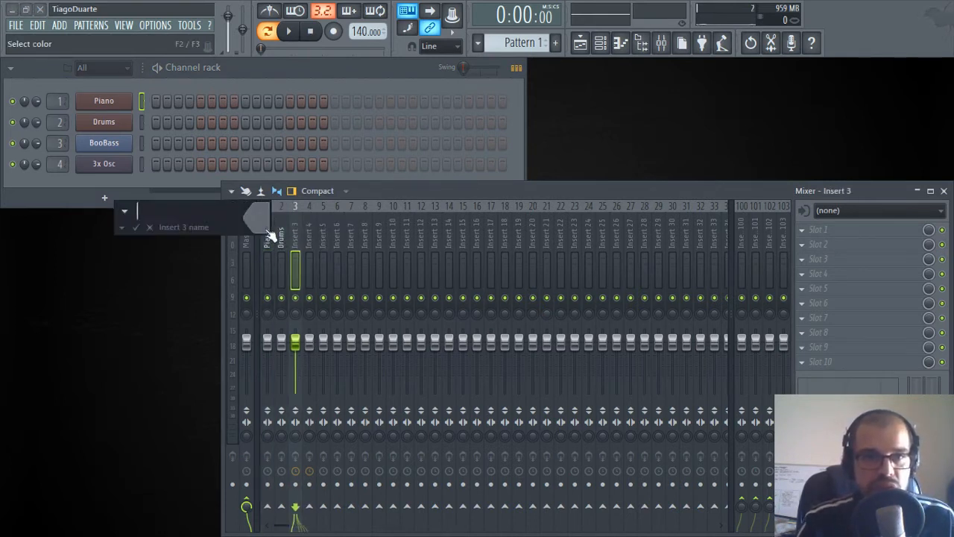
type("Boobass")
key("Return")
key("Right")
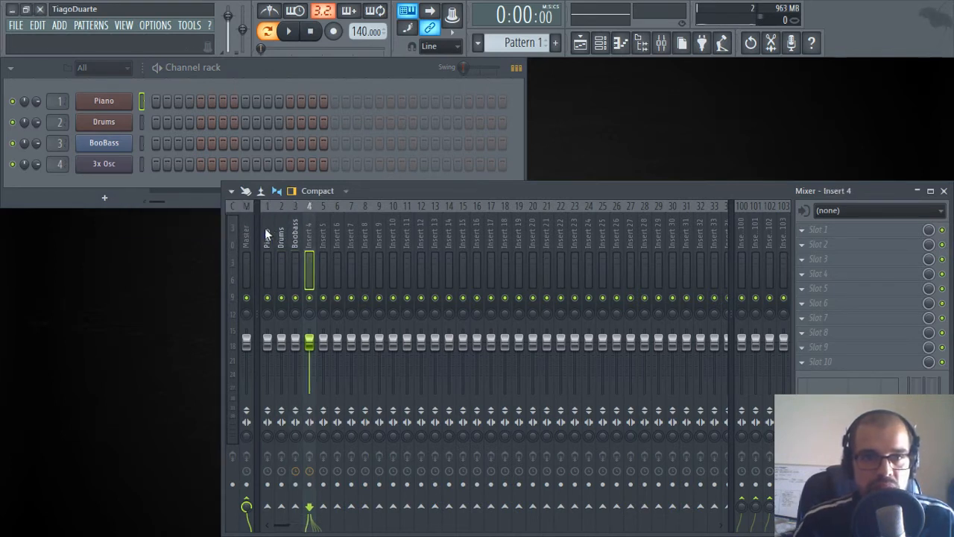
key("F2")
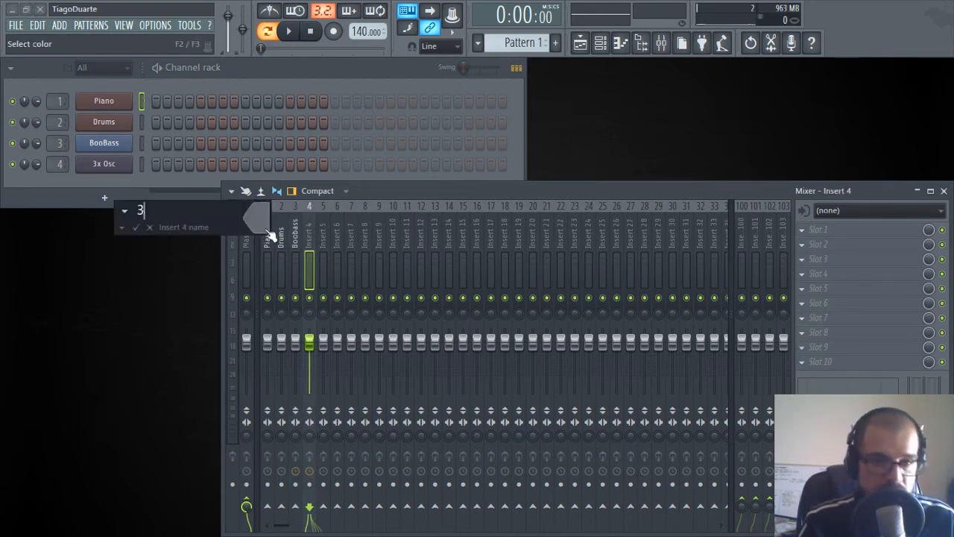
type("3xosdc")
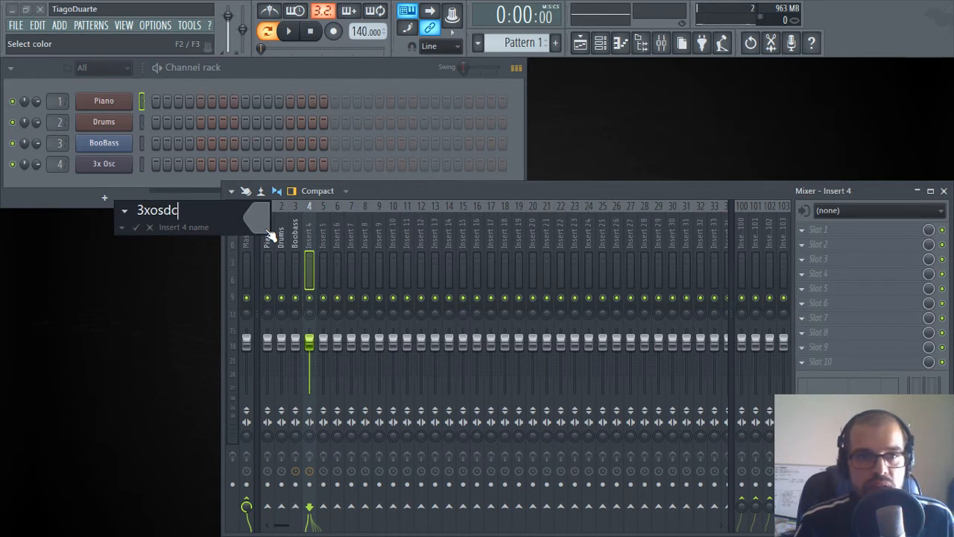
key("Return")
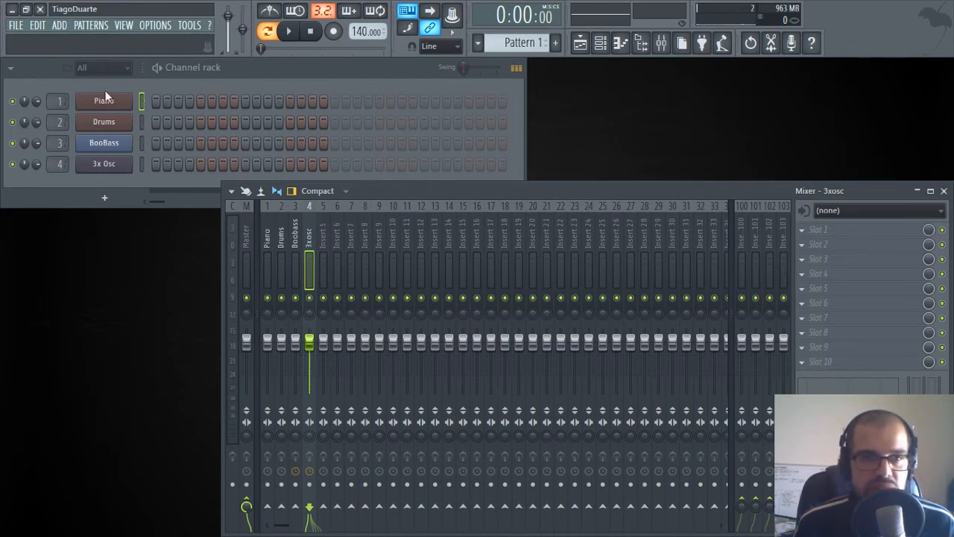
Reverse the Channel rack order to 3x Osc, BooBass, Drums, Piano
left_click(260, 72)
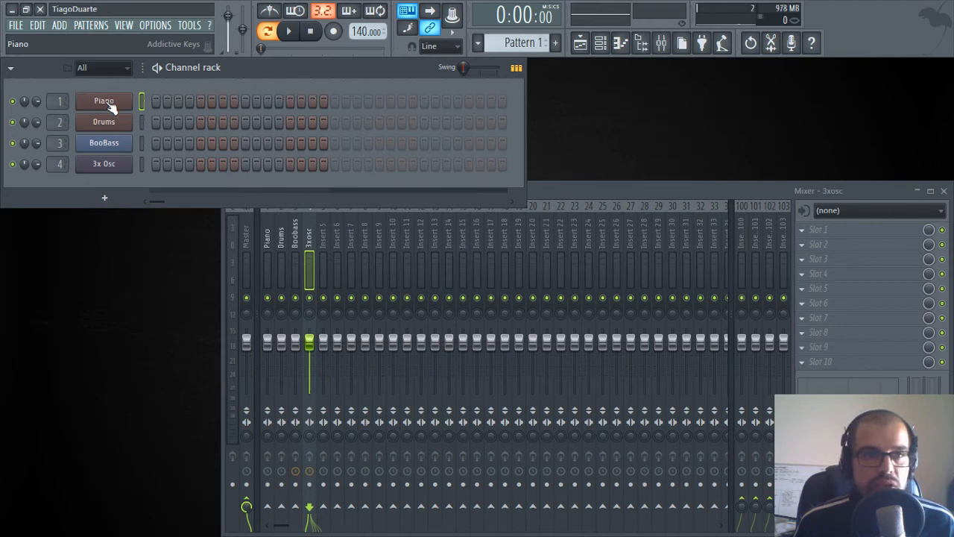
left_click_drag(110, 107, 107, 166)
mouse_move(106, 101)
left_mouse_down()
mouse_move(107, 144)
mouse_move(106, 108)
left_mouse_up()
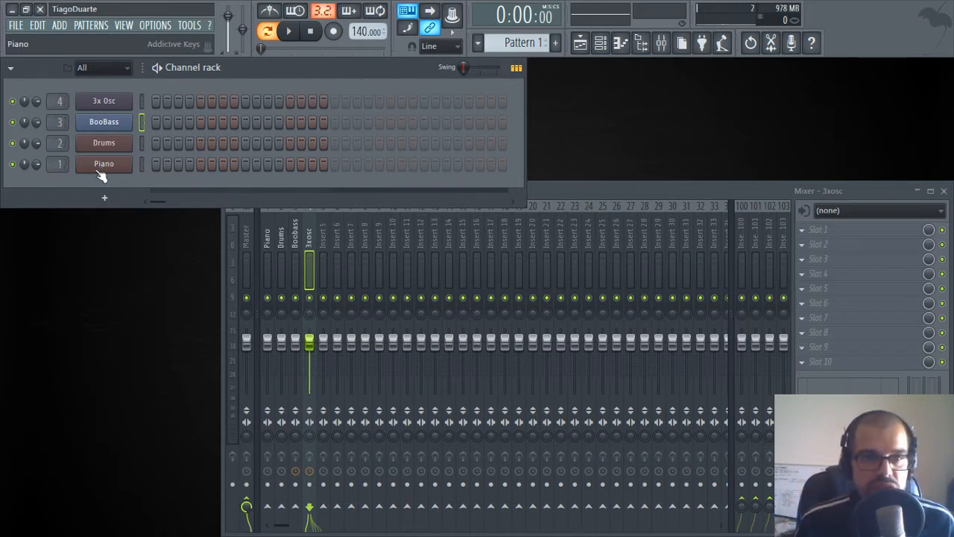
Restore the Channel rack order to Piano, Drums, BooBass, 3x Osc
left_click_drag(102, 142, 118, 106)
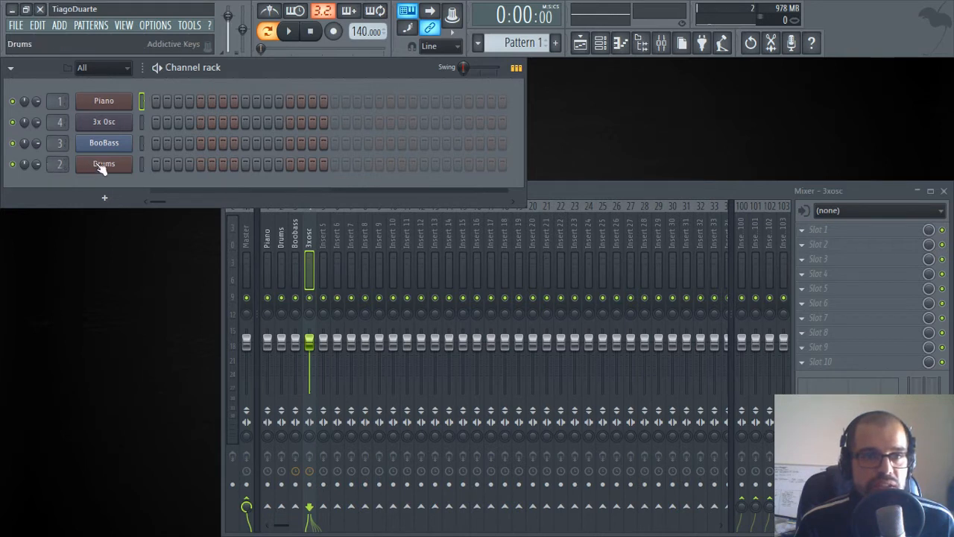
left_click_drag(101, 164, 105, 124)
left_click_drag(101, 177, 100, 145)
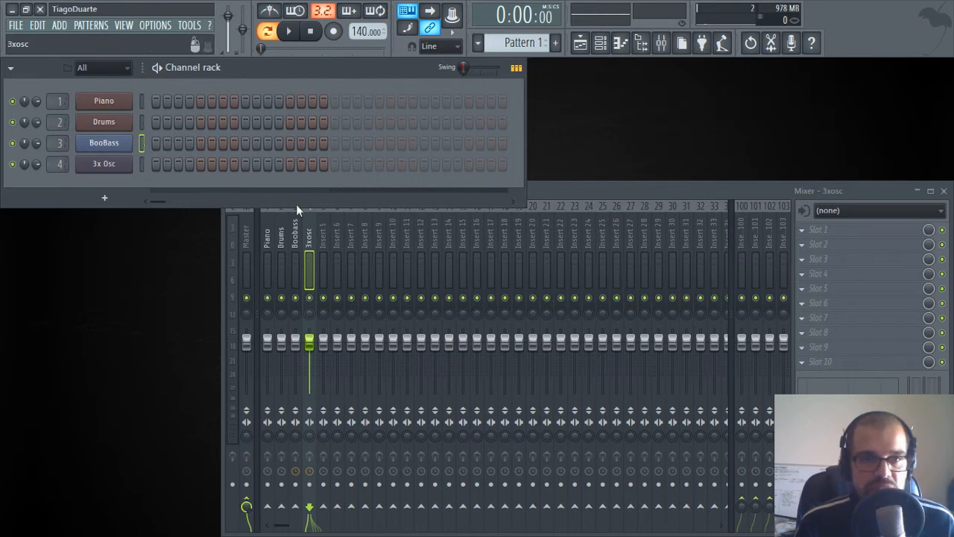
left_click(560, 196)
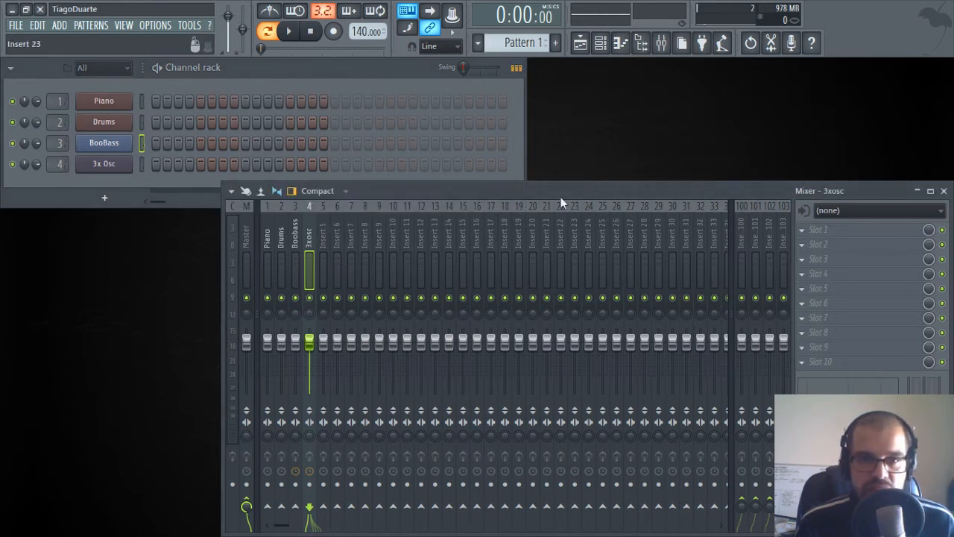
left_click(269, 238)
left_click(319, 246)
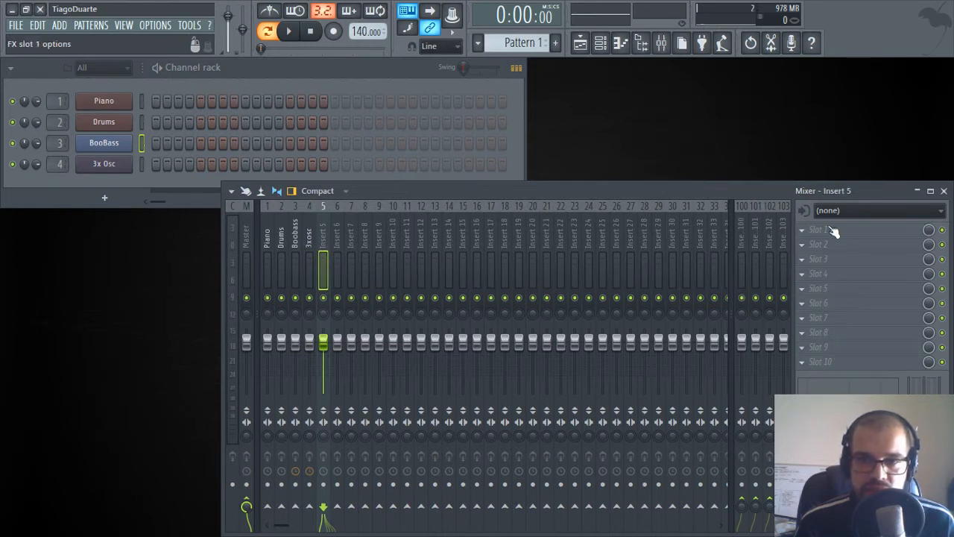
left_click(307, 238)
left_click(270, 239)
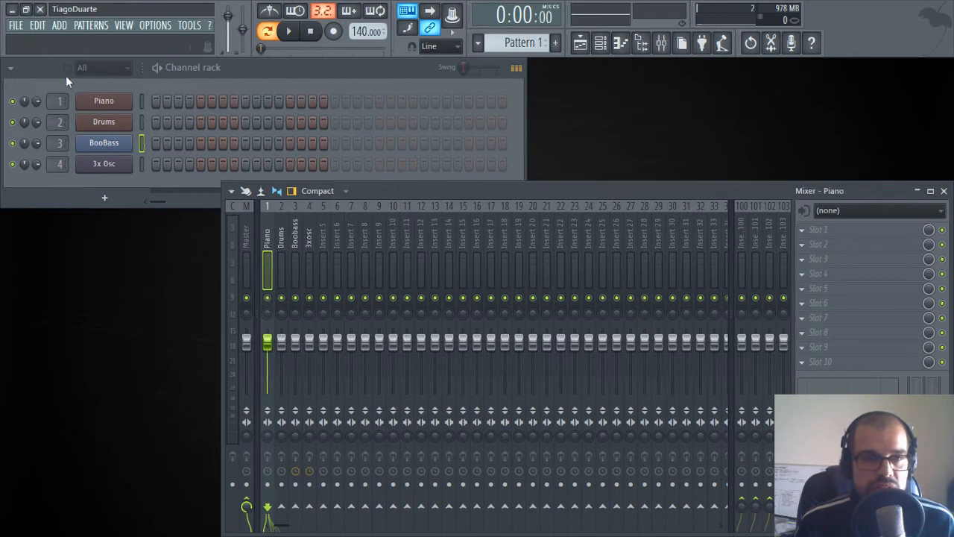
Reorder the channels in the Channel rack so they run 3x Osc, BooBass, Drums, Piano
left_click_drag(121, 104, 108, 169)
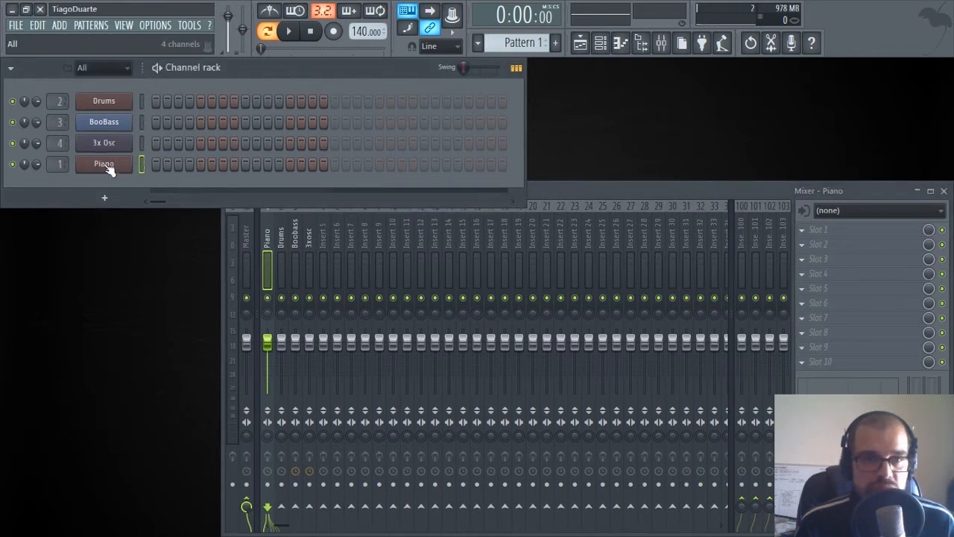
left_click_drag(100, 99, 102, 145)
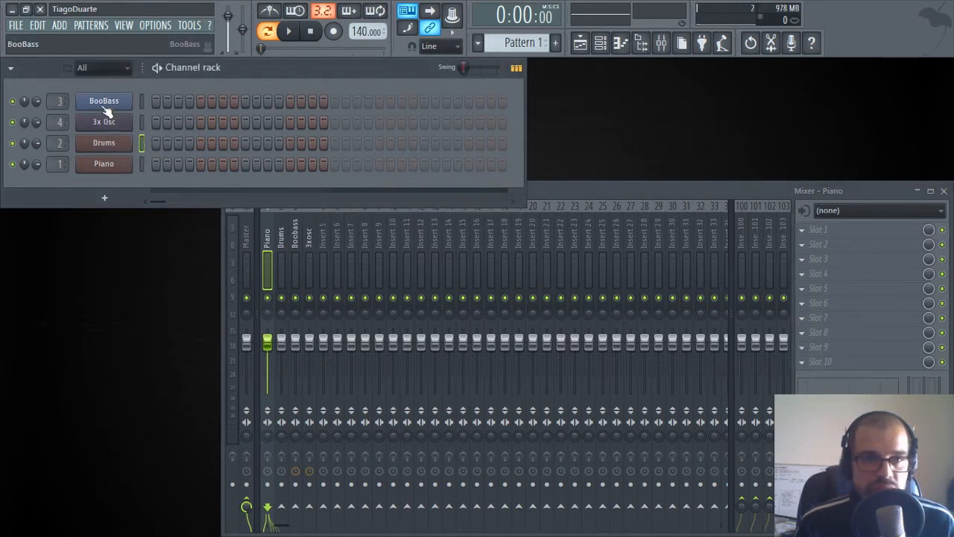
left_click_drag(105, 107, 105, 123)
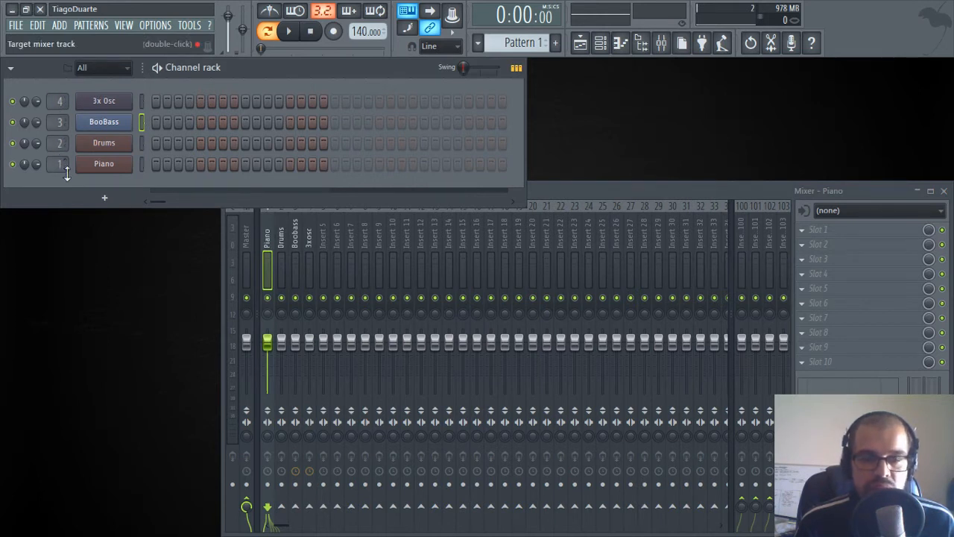
Move the Piano mixer track from position 1 to position 4, after 3xosc
left_click(271, 240)
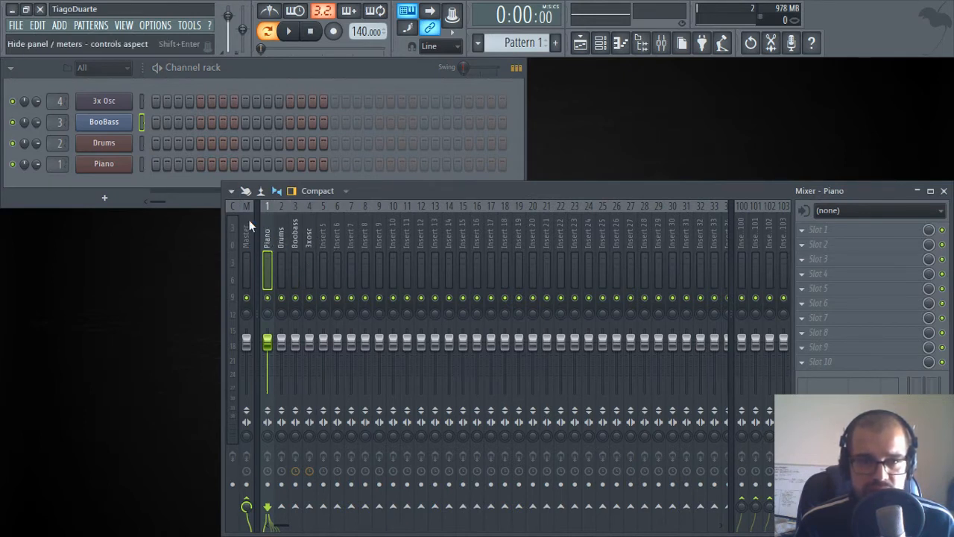
left_click_drag(272, 235, 307, 242)
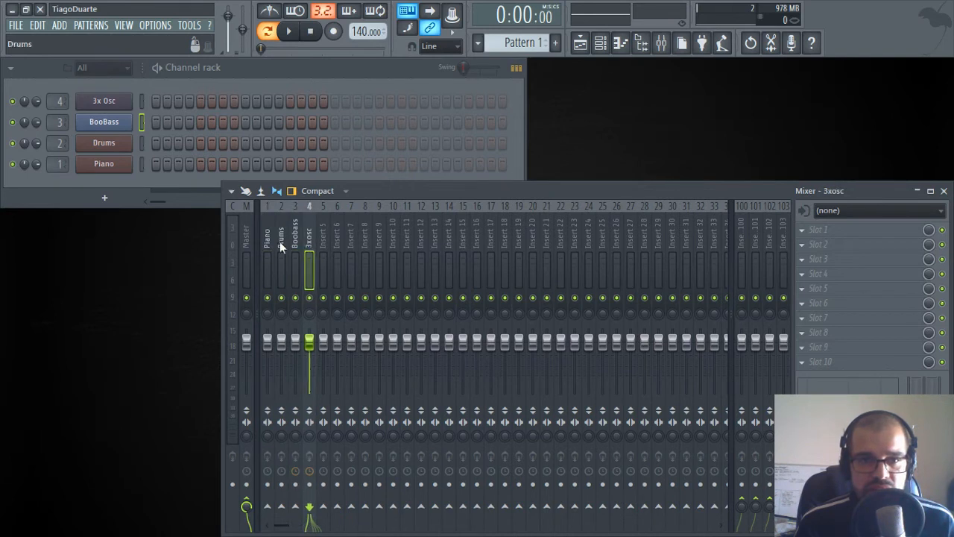
left_click(263, 244)
left_click(308, 236)
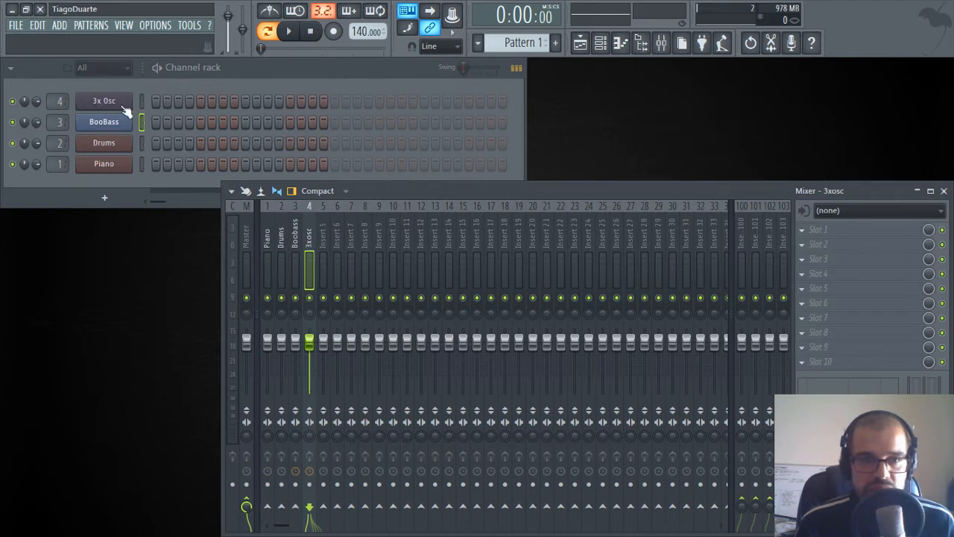
left_click(270, 250)
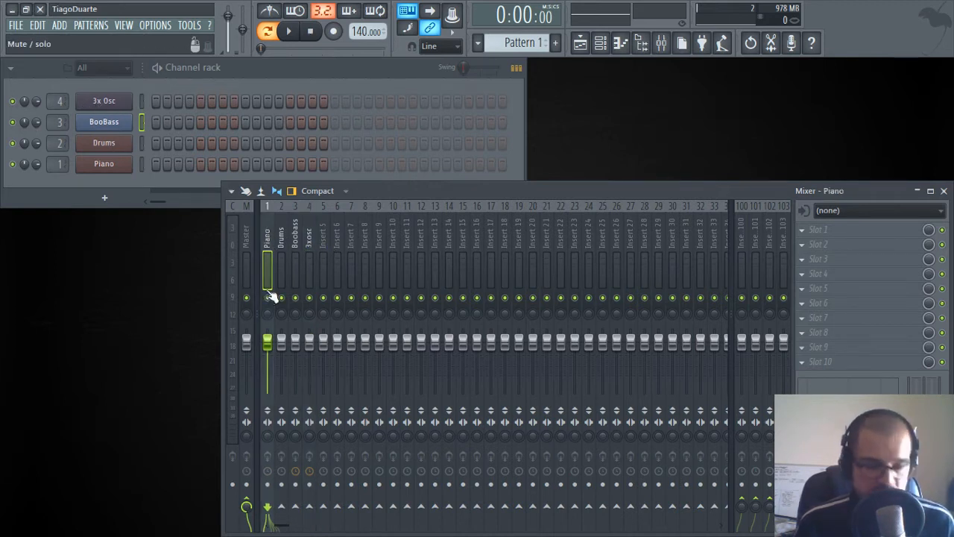
left_click_drag(265, 232, 308, 233)
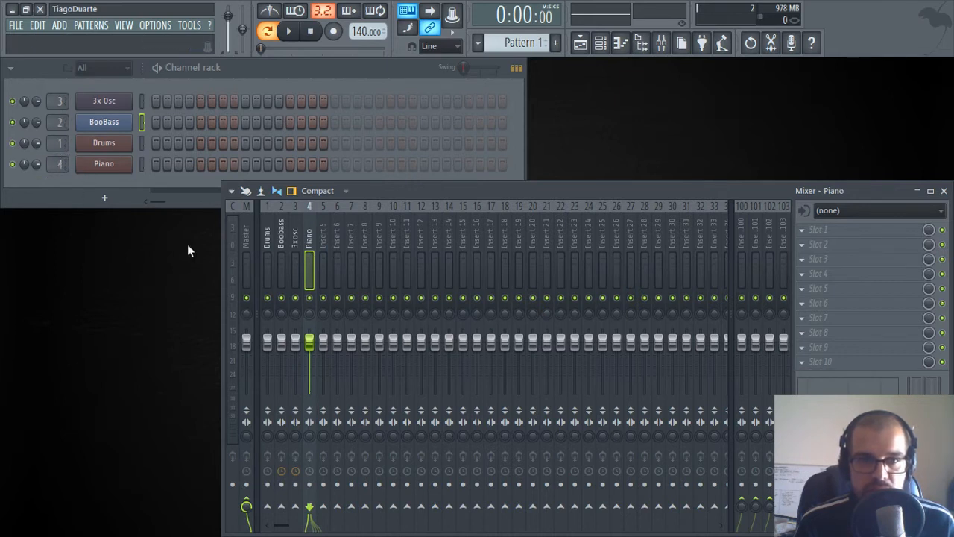
Move the 3xosc mixer track to position 1 and the Boobass track to position 2, ahead of Drums
left_click(296, 237)
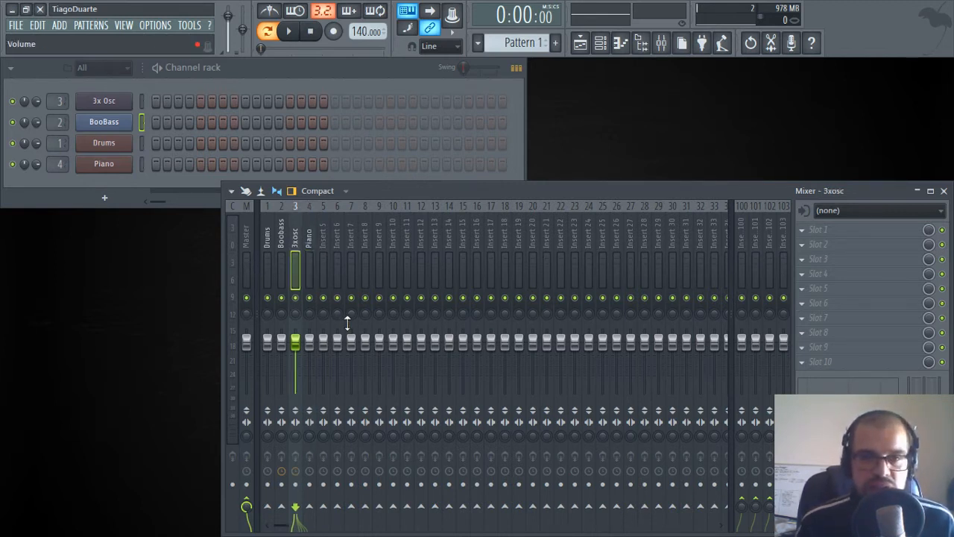
key("alt+Left")
key("alt+Left")
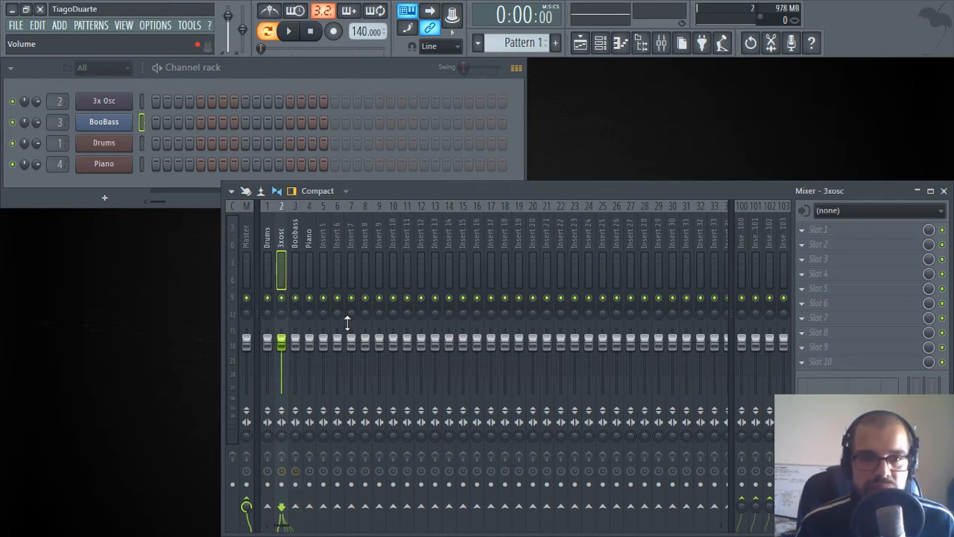
key("Right")
key("Right")
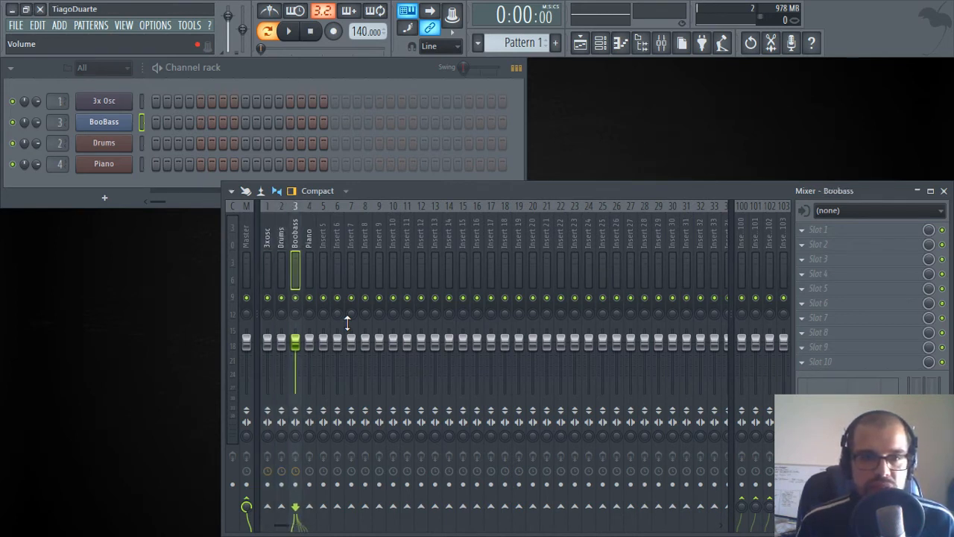
key("alt+Left")
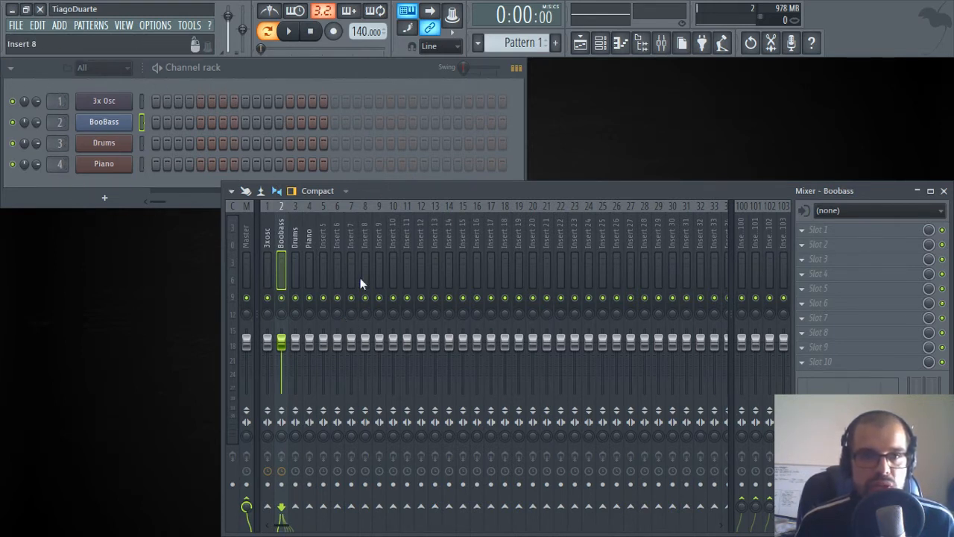
Load the FidelityEQ effect into slot 1 of the Piano mixer track
left_click(309, 246)
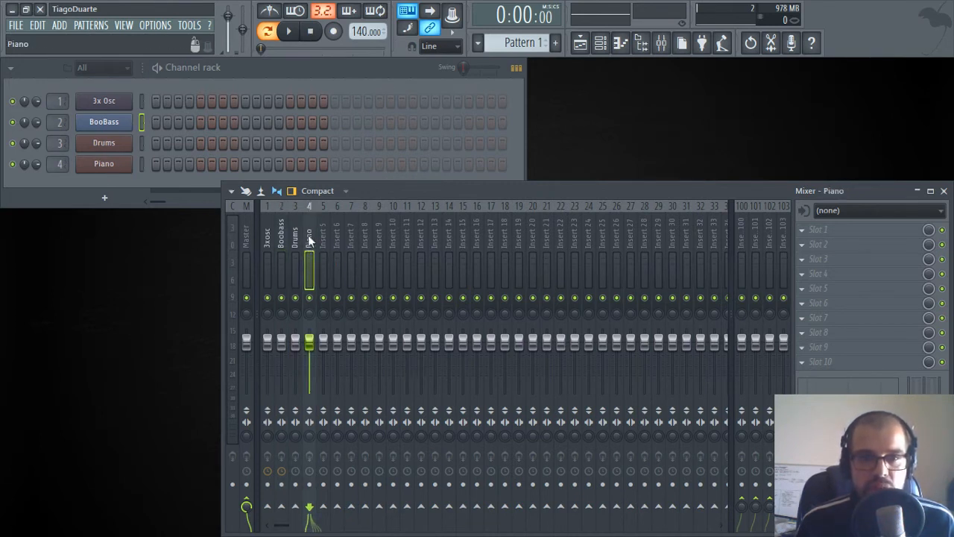
left_click(842, 230)
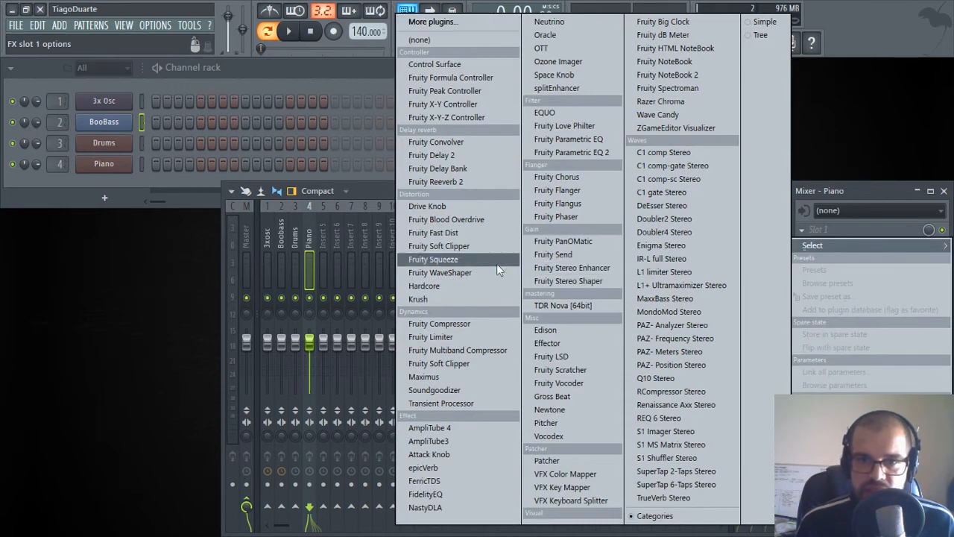
left_click(438, 494)
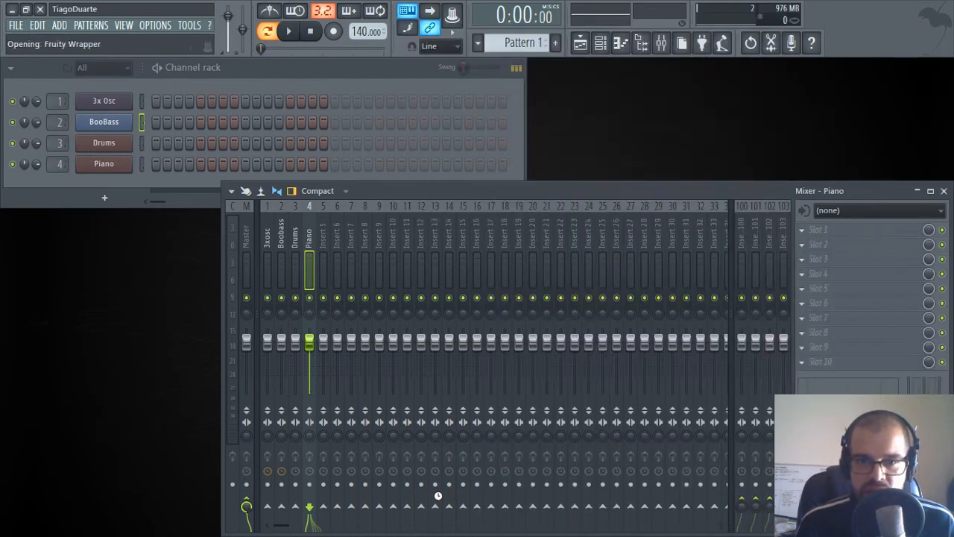
Load the Fruity Limiter effect into slot 2 of the Piano mixer track and close the open plugin windows
left_click(833, 243)
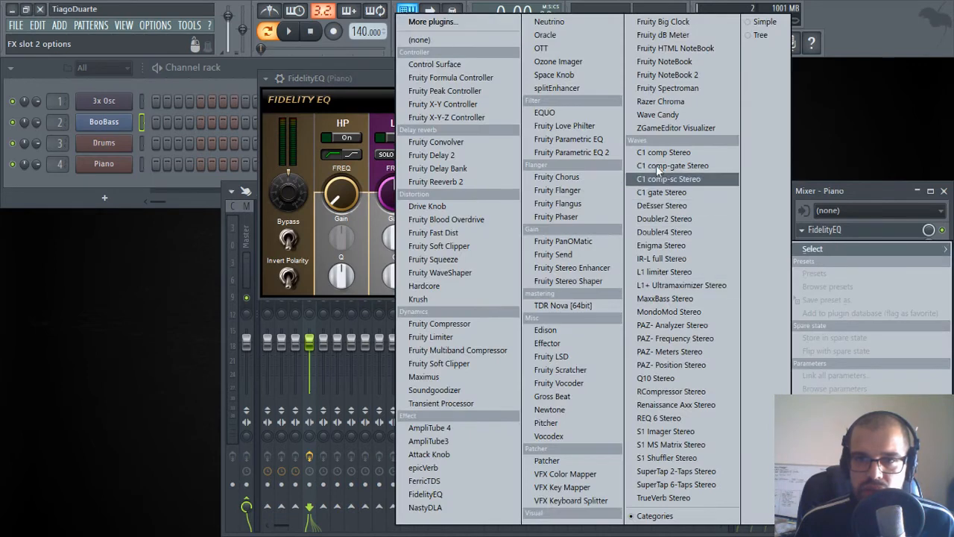
left_click(430, 337)
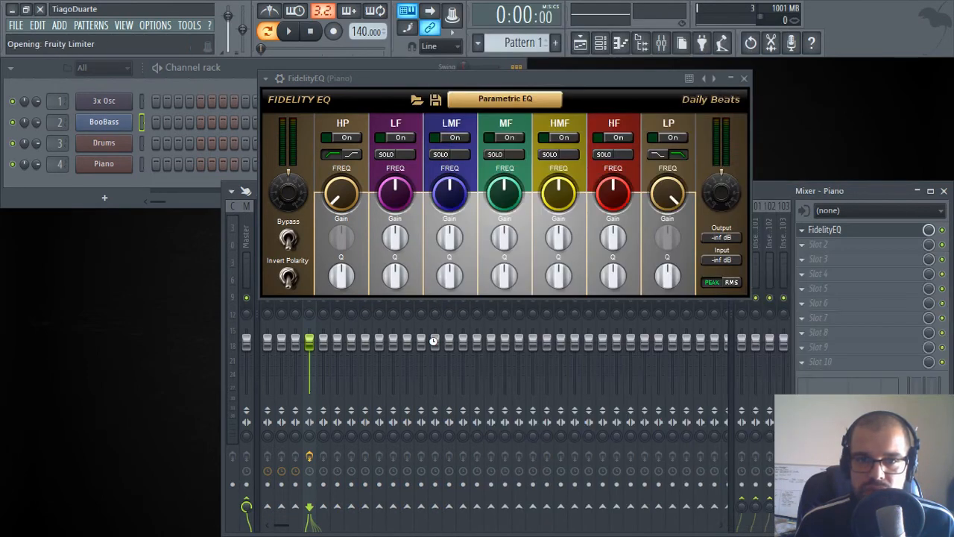
left_click(532, 164)
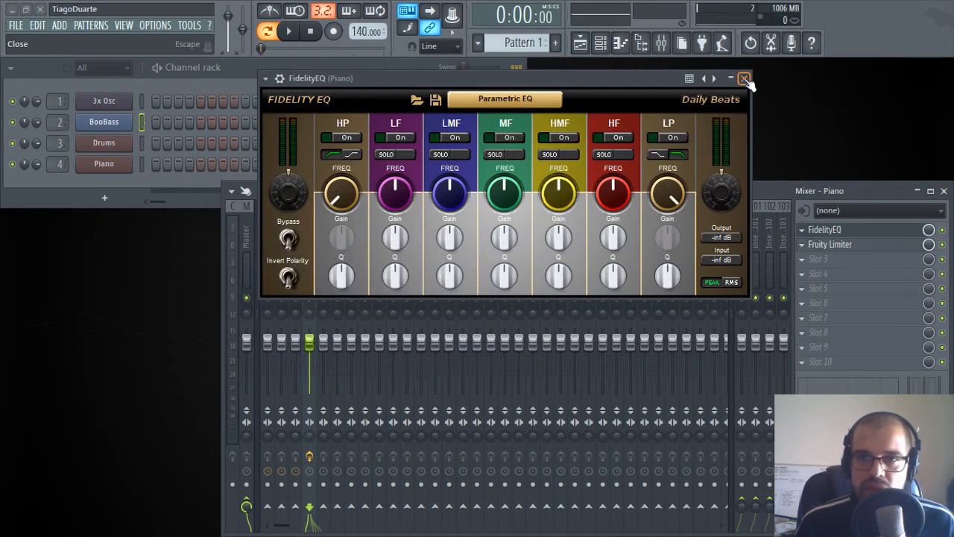
left_click(805, 79)
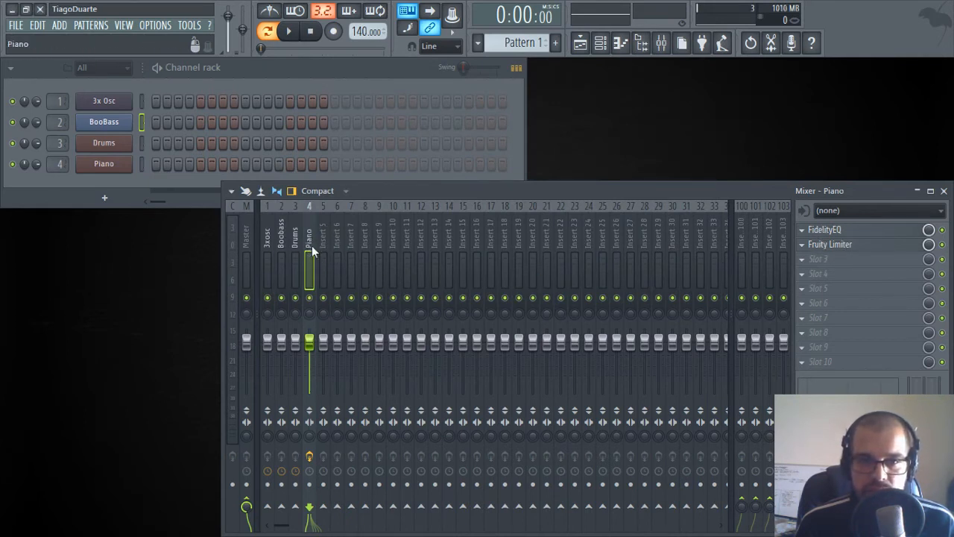
mouse_move(860, 234)
left_mouse_down()
mouse_move(859, 279)
mouse_move(869, 234)
left_mouse_up()
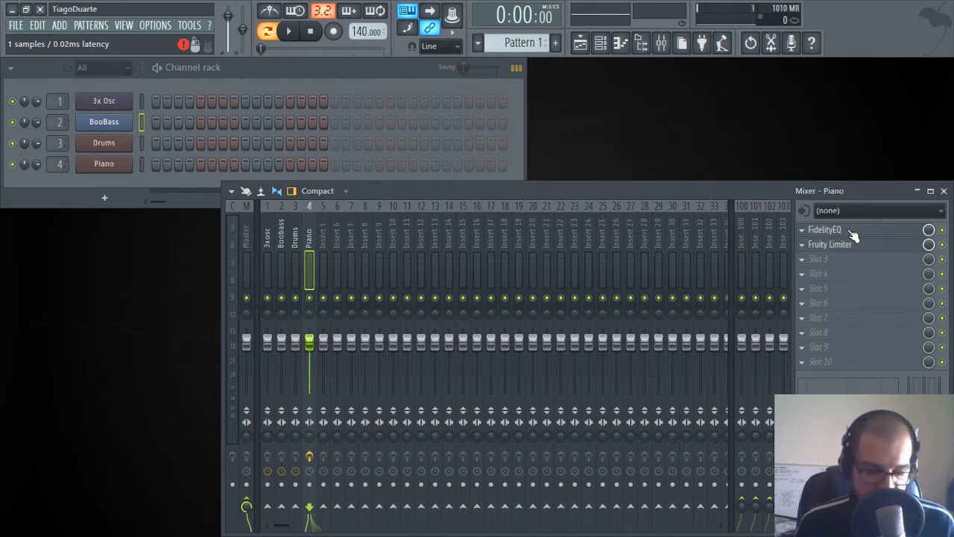
mouse_move(854, 234)
left_mouse_down()
mouse_move(854, 309)
mouse_move(856, 246)
left_mouse_up()
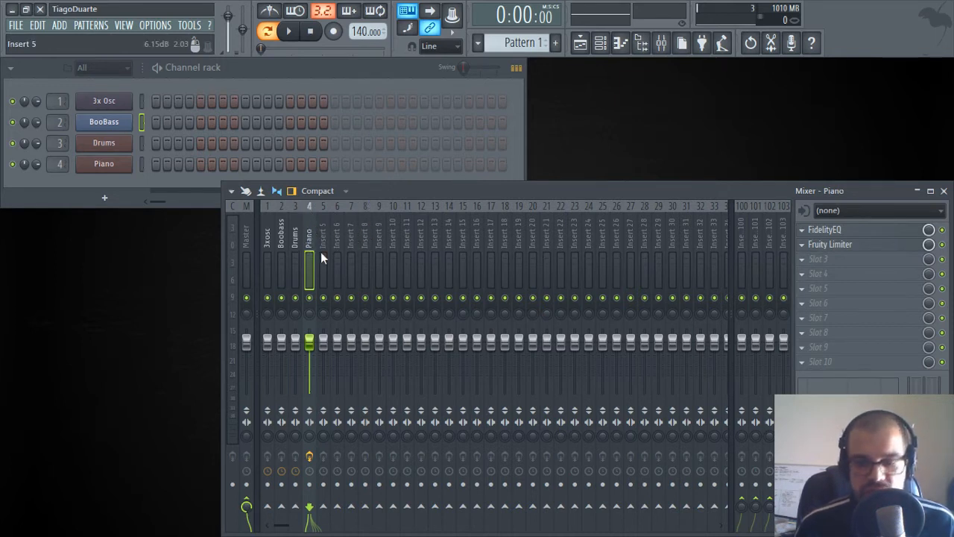
Move the Piano mixer track four positions along, from position 4 to position 8
key("alt+Right")
key("alt+Right")
key("alt+Right")
key("alt+Right")
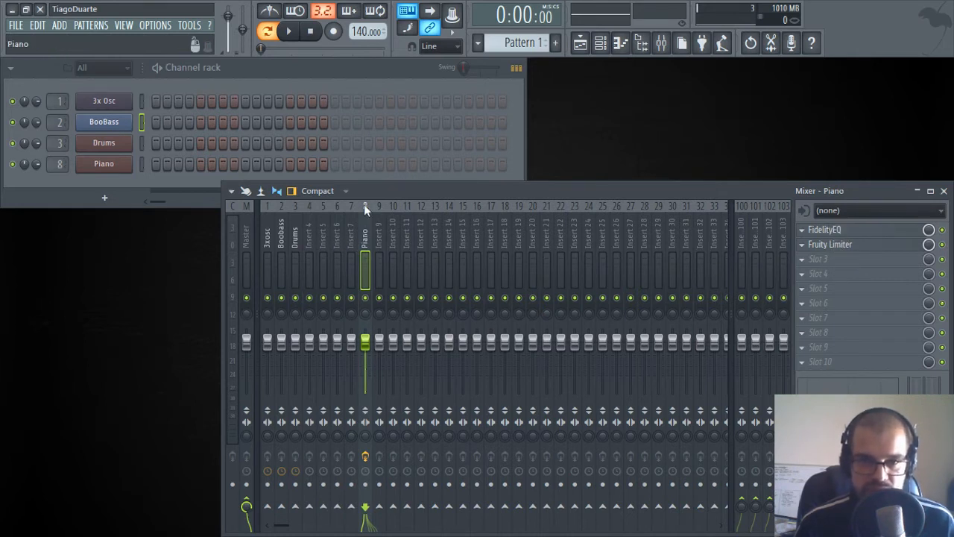
Return the Piano mixer track from position 8 to position 4, directly after Drums
key("alt+Left")
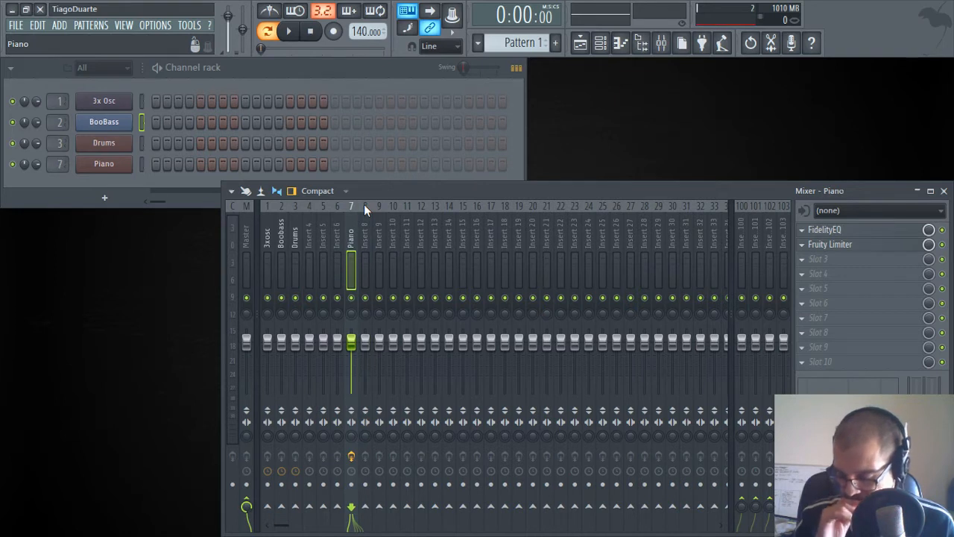
key("alt+Left")
key("alt+Left")
key("alt+Left")
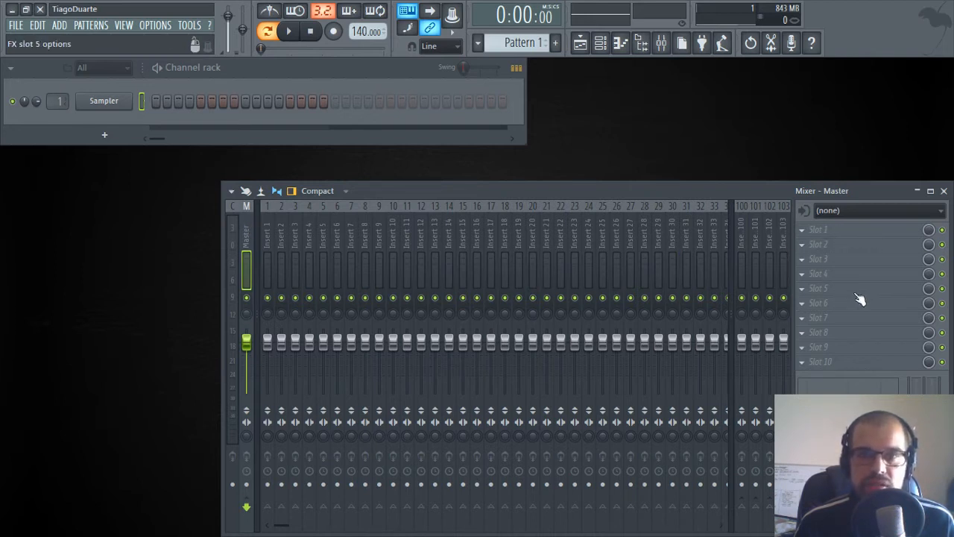
Load the saved mixer track state "My Master Track" onto the Master track
left_click(847, 231)
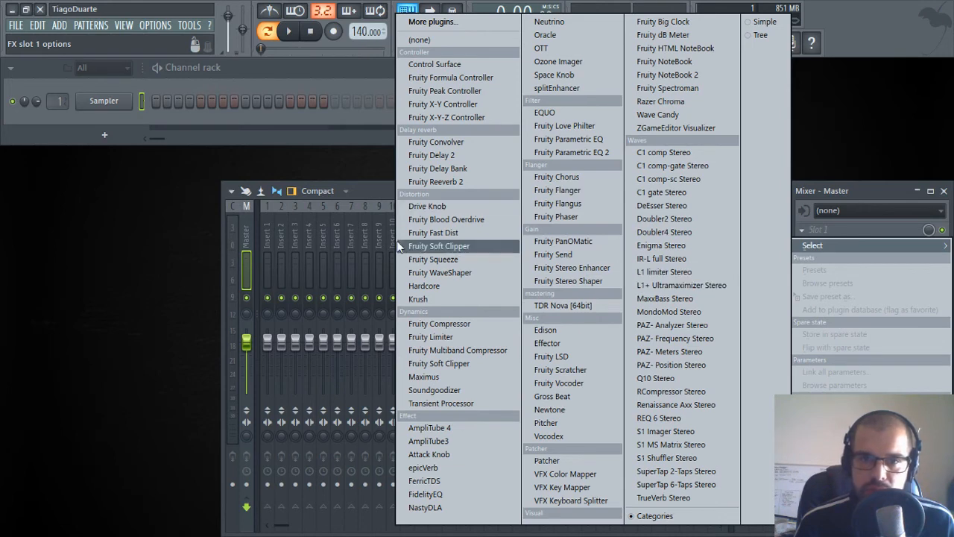
left_click(859, 182)
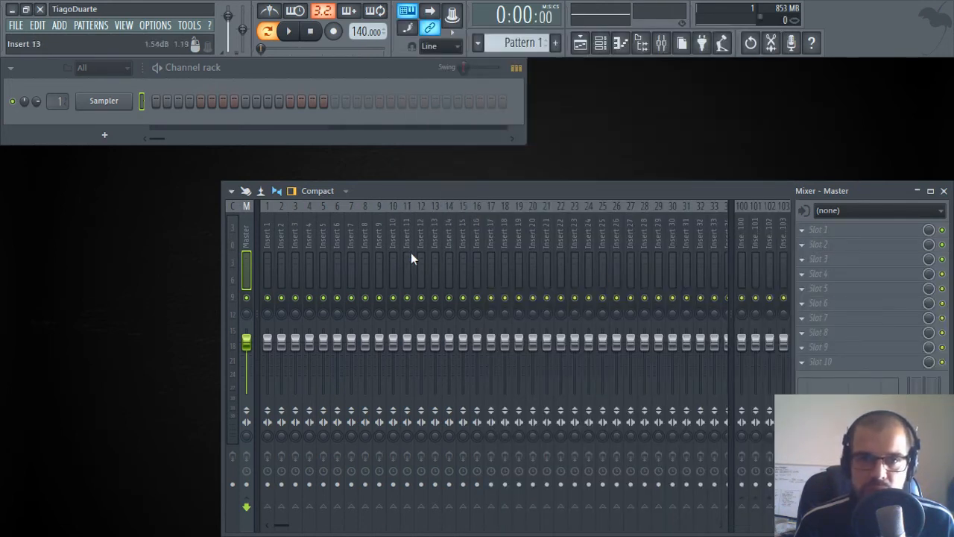
left_click(231, 193)
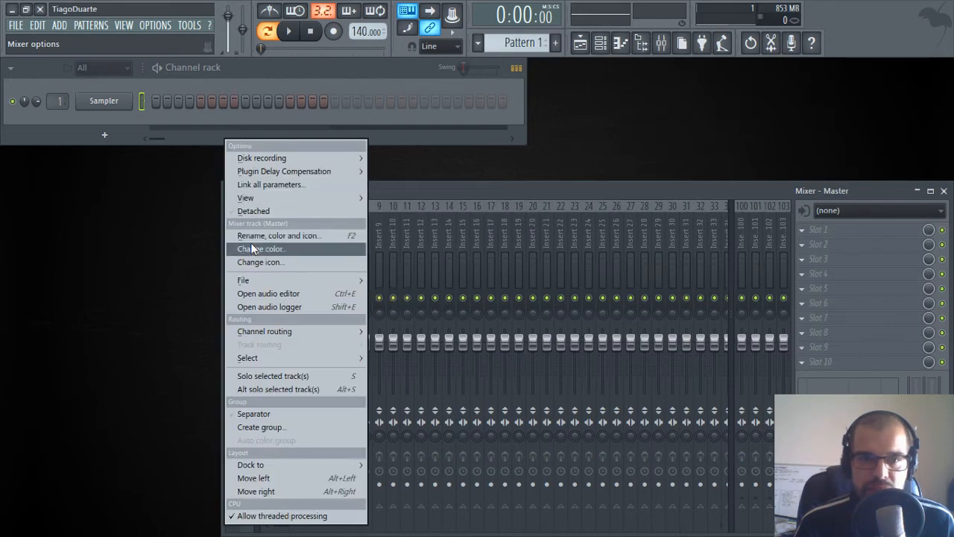
mouse_move(243, 281)
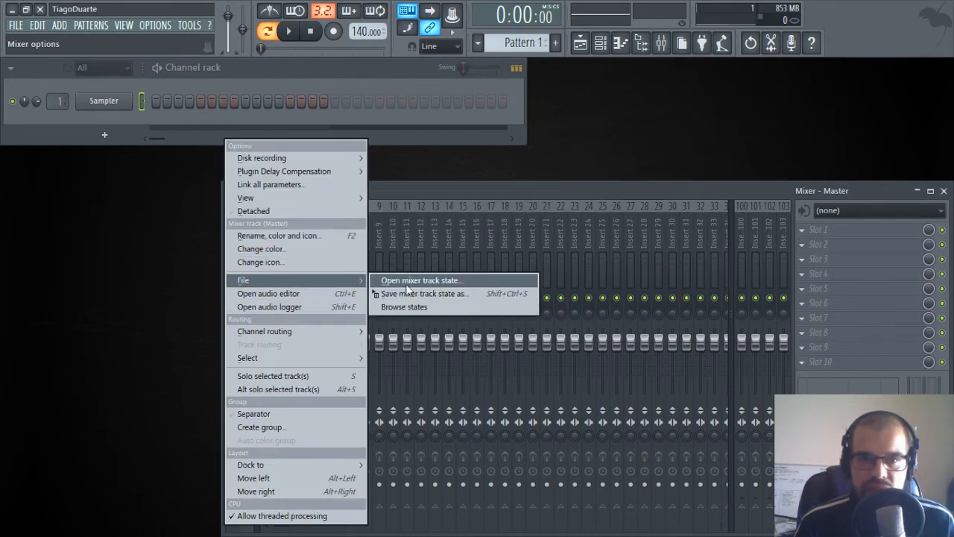
left_click(442, 282)
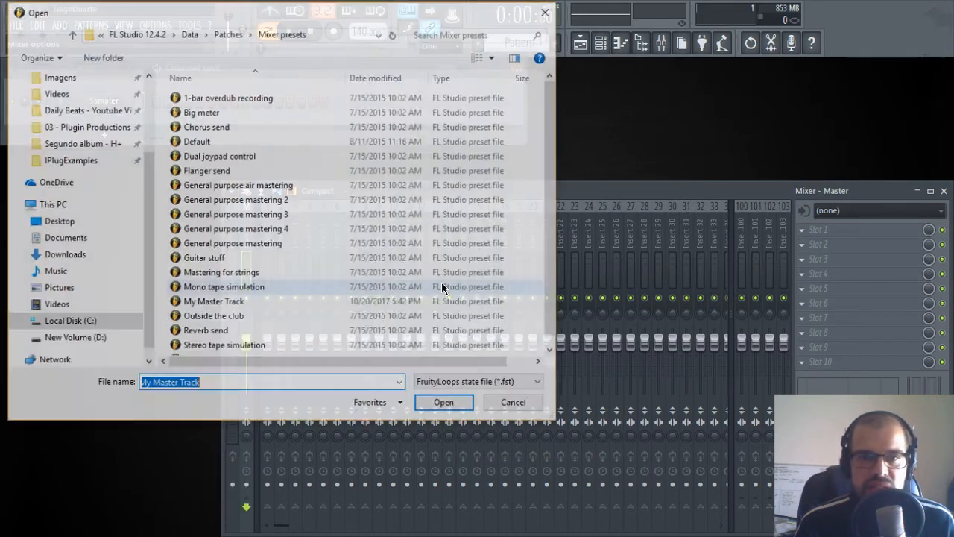
double_click(213, 302)
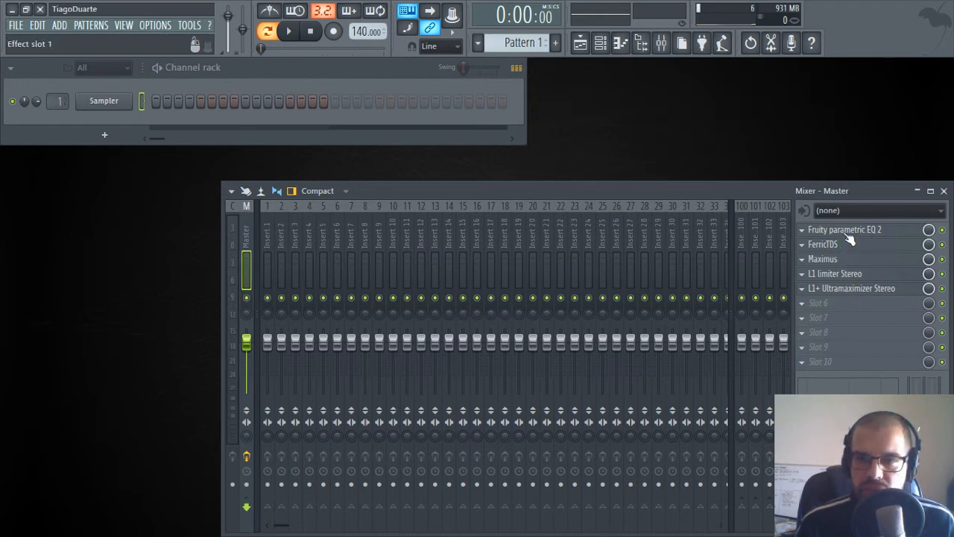
Load the FidelityEQ effect into slot 1 of the Insert 1 mixer track and close its plugin window
left_click(272, 228)
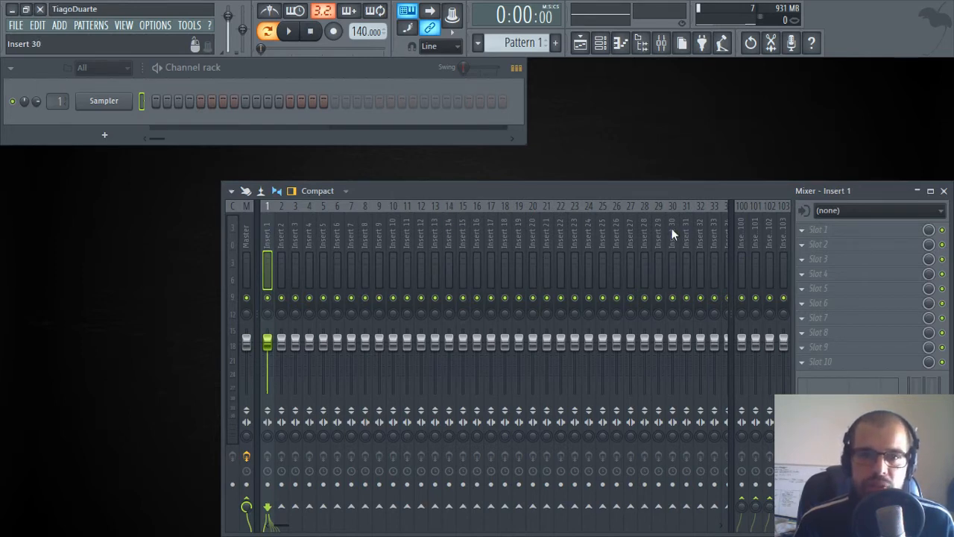
left_click(838, 235)
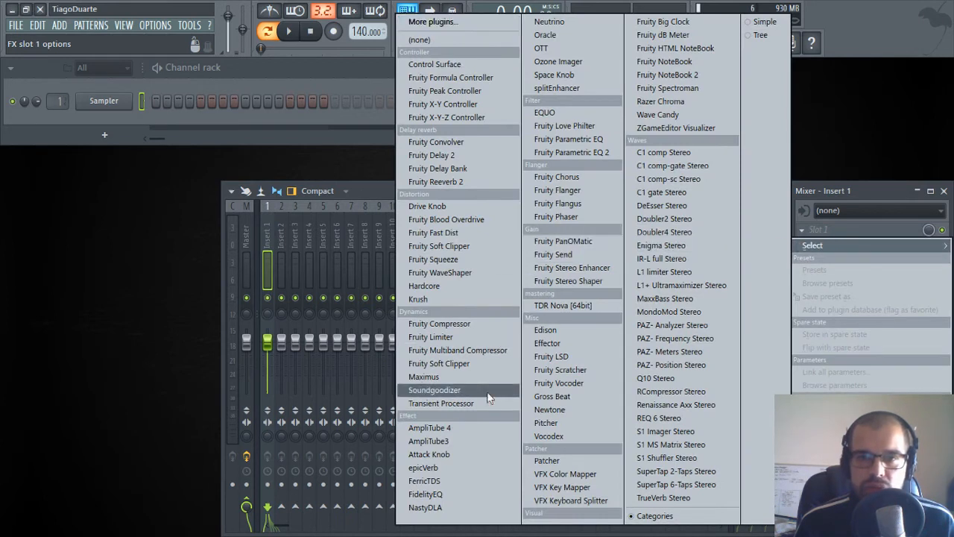
left_click(444, 495)
left_click_drag(348, 127, 425, 99)
left_click(604, 84)
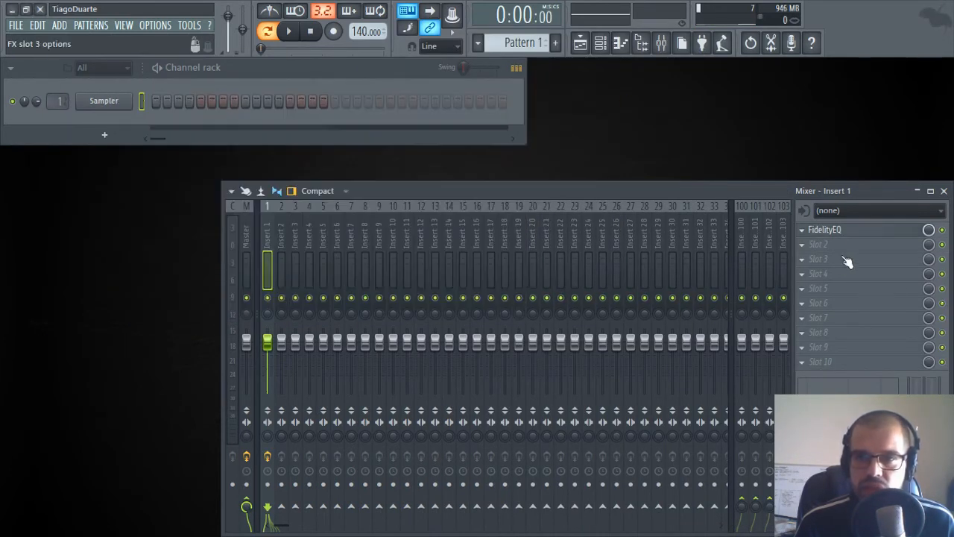
Add C1 comp Stereo in slot 2 and DeEsser Stereo in slot 3 of Insert 1, closing both plugin windows
left_click(829, 243)
left_click(701, 155)
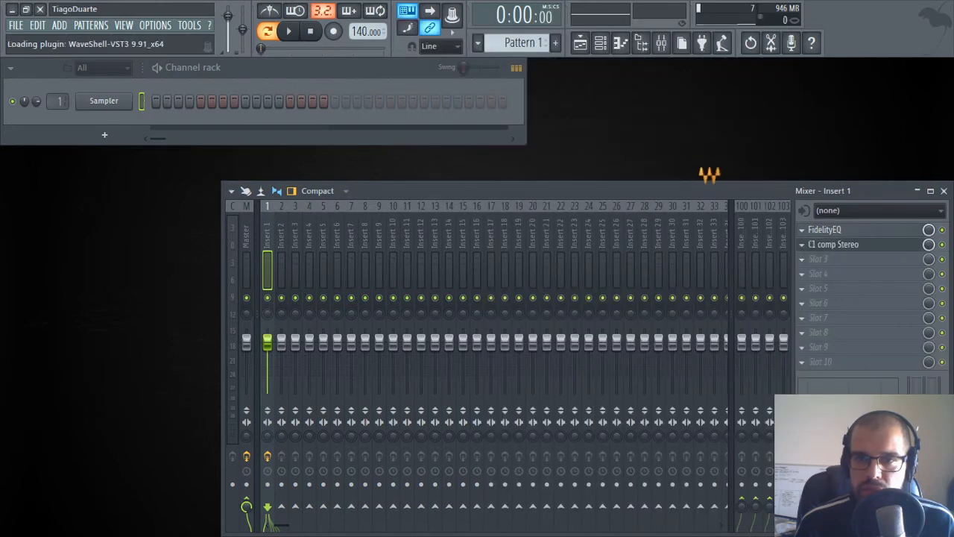
left_click(841, 256)
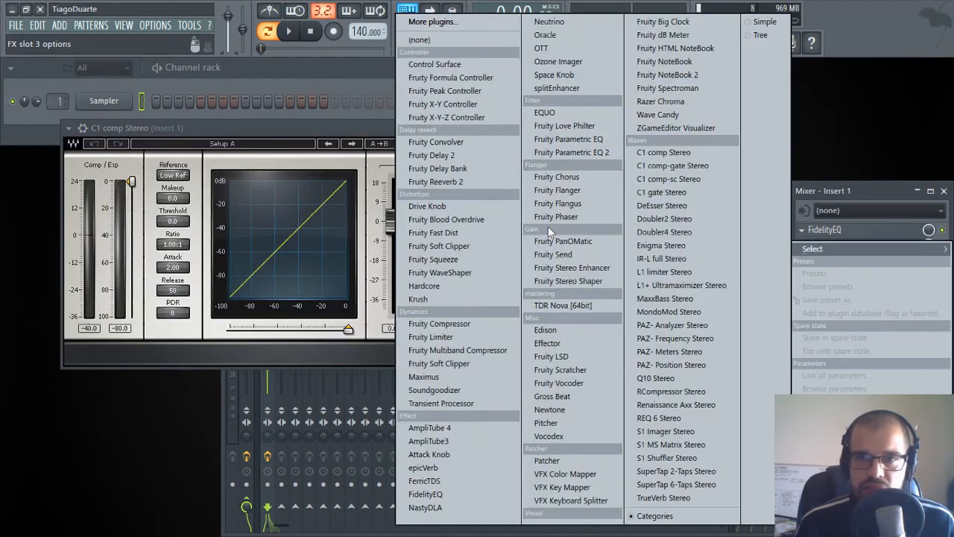
left_click(662, 206)
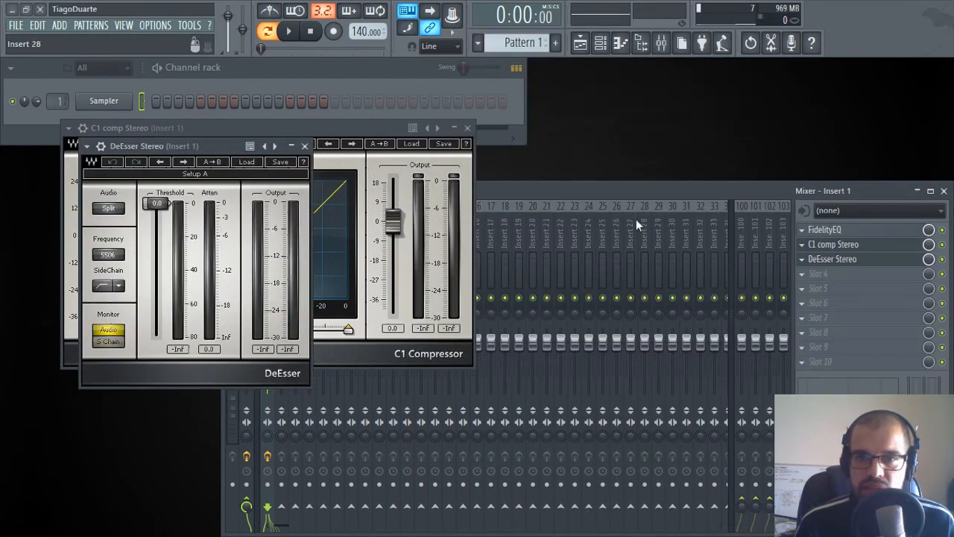
left_click(305, 145)
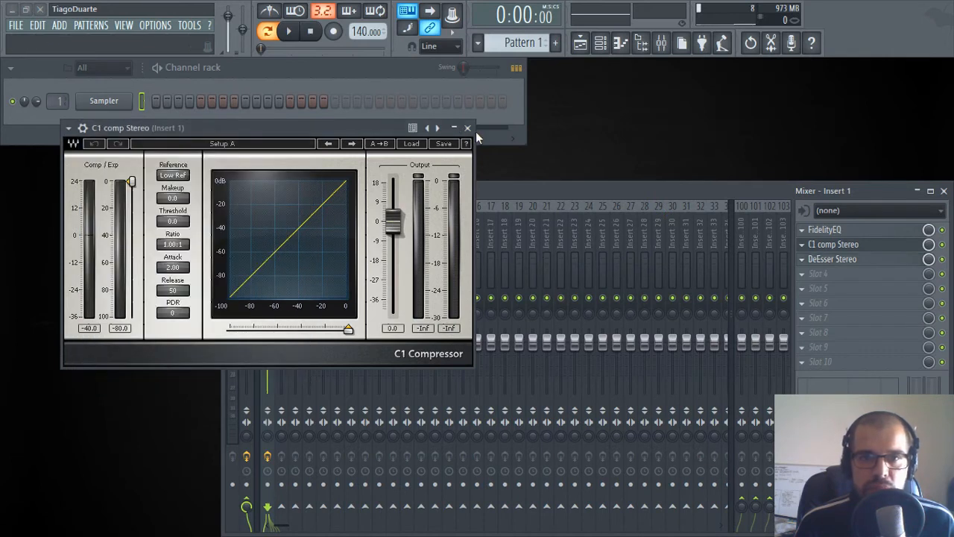
left_click(467, 127)
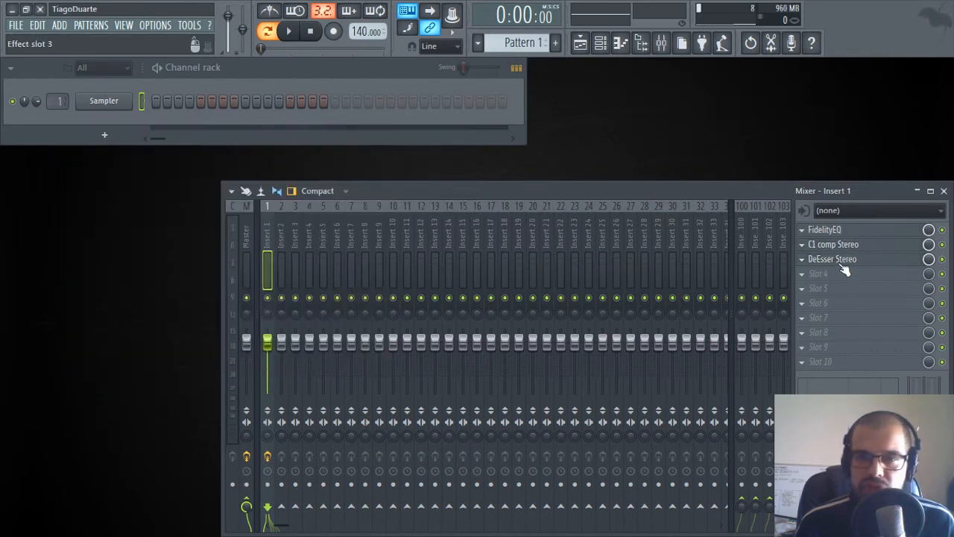
Save the mixer track state of Insert 1 as "My Vocal Chain" in the Mixer presets folder
left_click(231, 191)
mouse_move(254, 197)
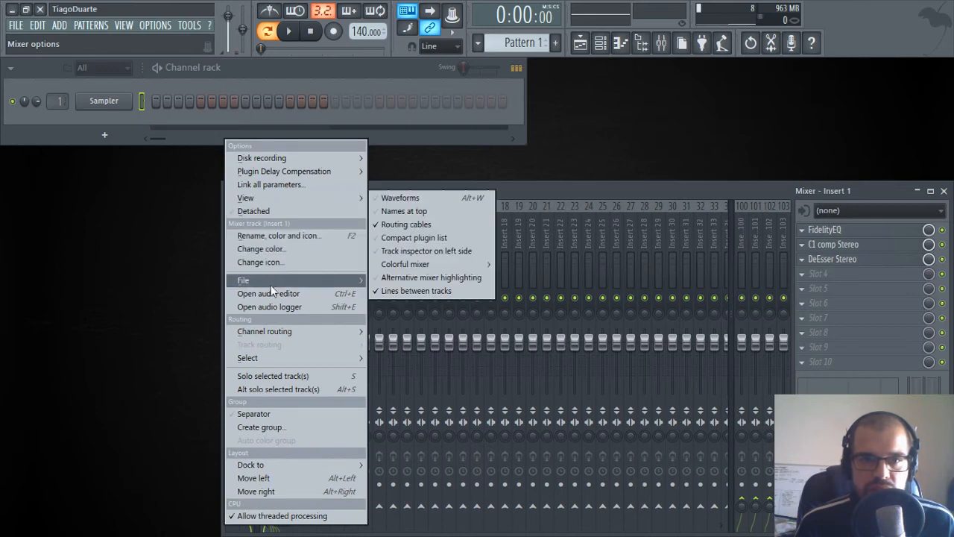
mouse_move(231, 282)
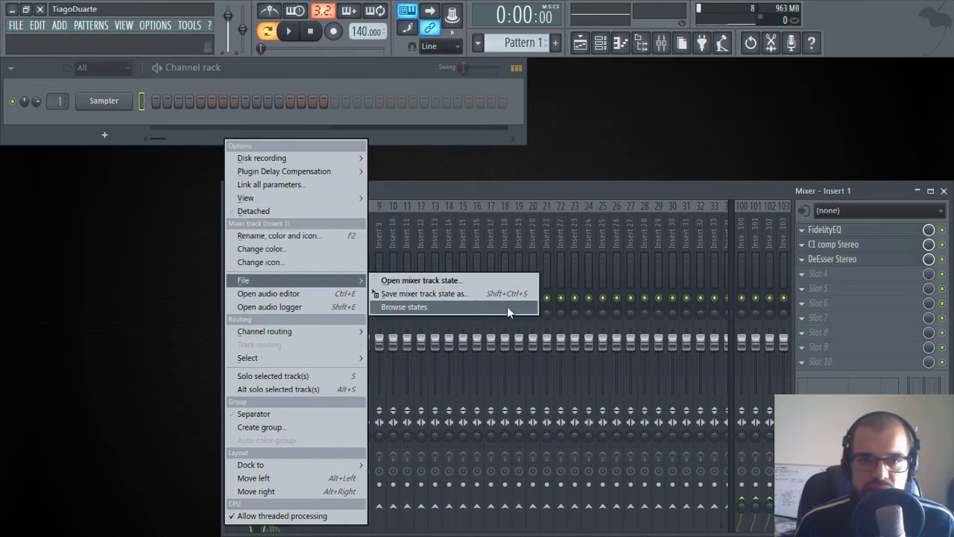
left_click(445, 295)
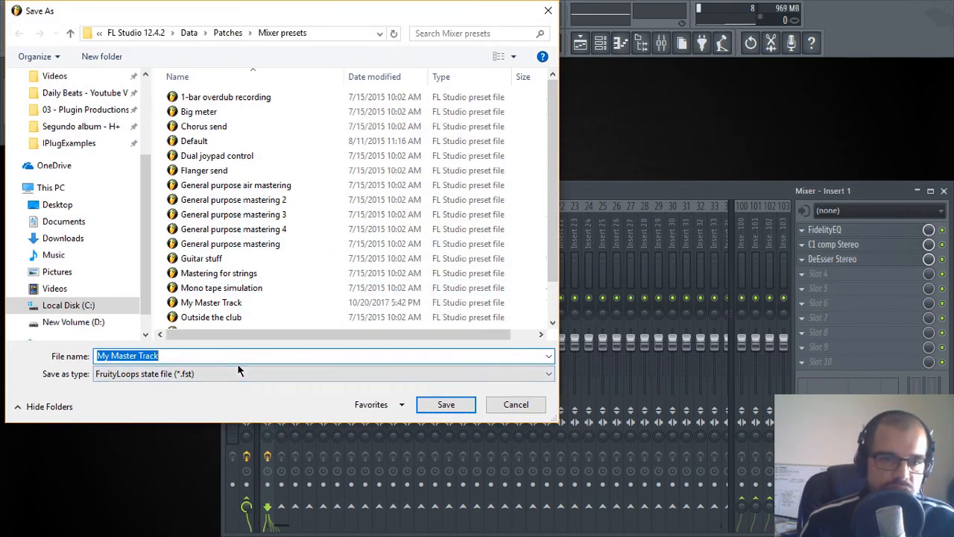
type("MY Voic")
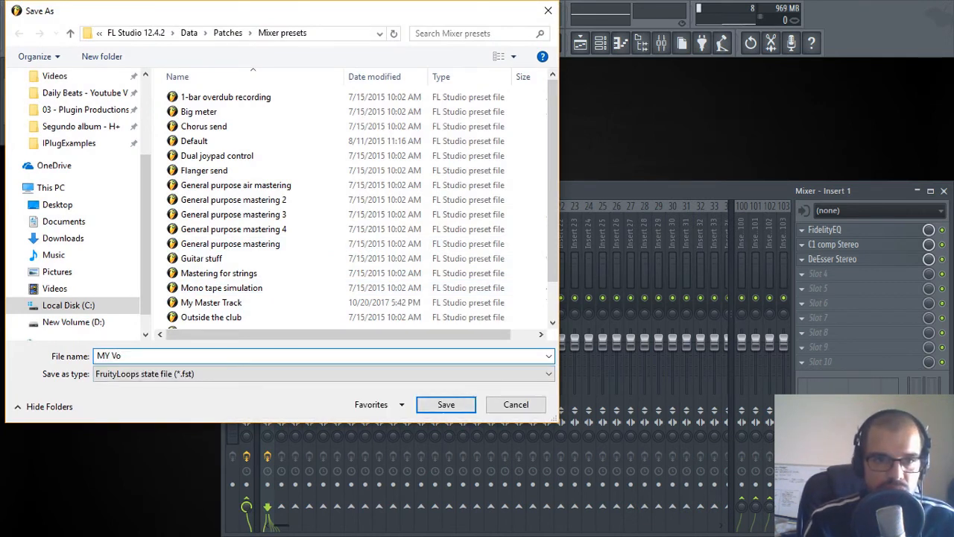
key("BackSpace")
type("y")
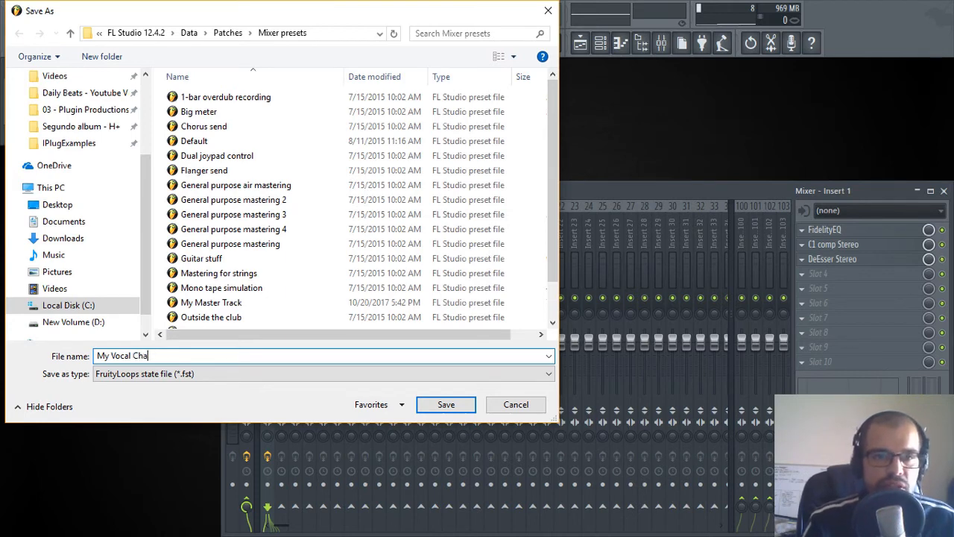
key("Return")
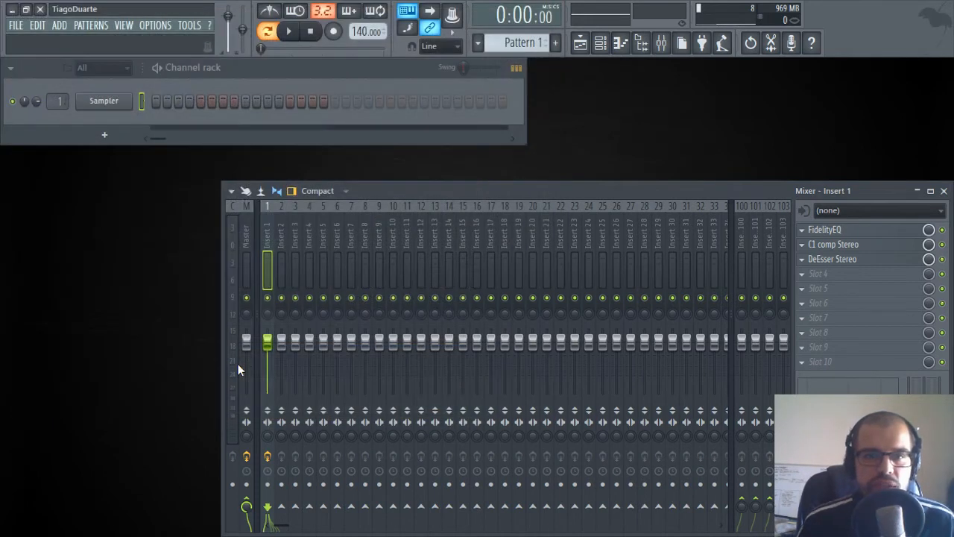
Load the saved mixer track state "My Vocal Chain" onto the Insert 2 mixer track
left_click(284, 232)
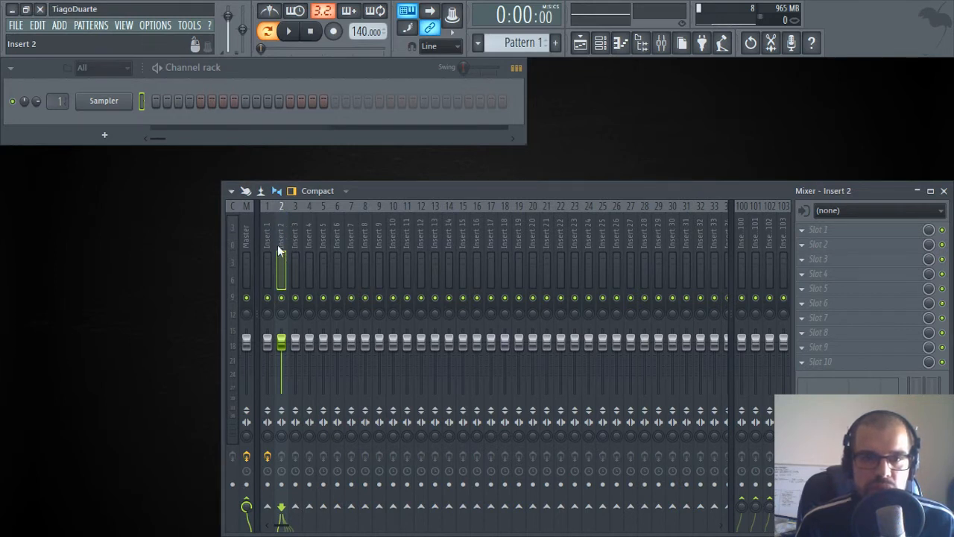
left_click(270, 257)
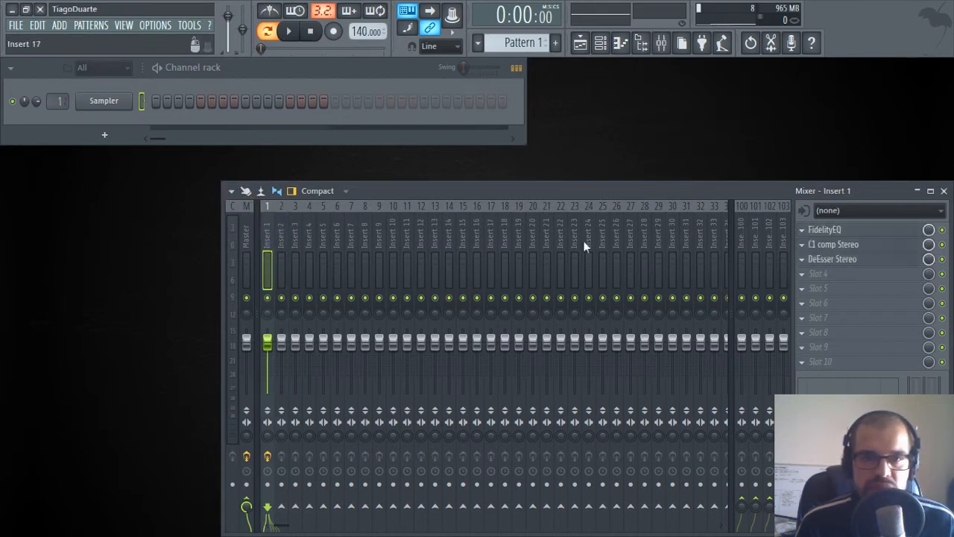
left_click(283, 232)
left_click(829, 228)
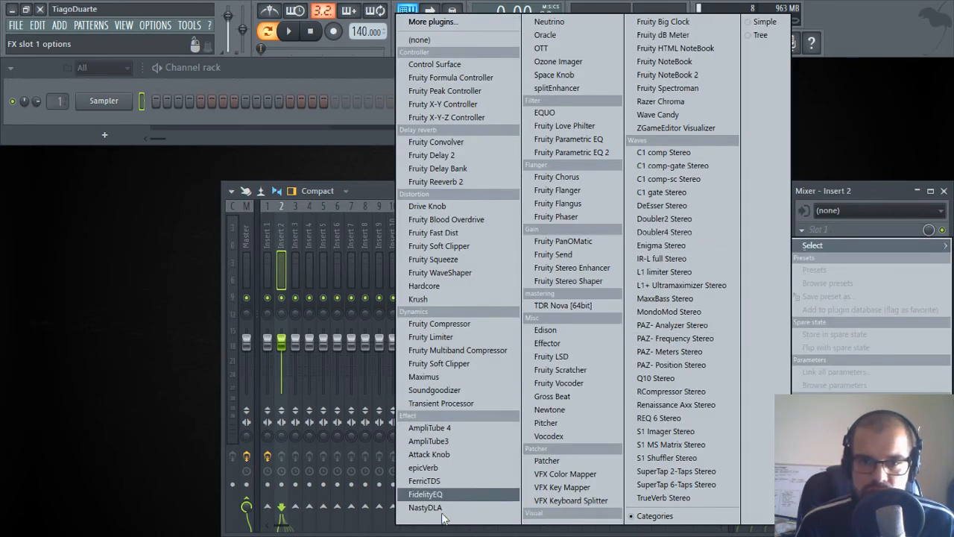
left_click(373, 222)
left_click(231, 191)
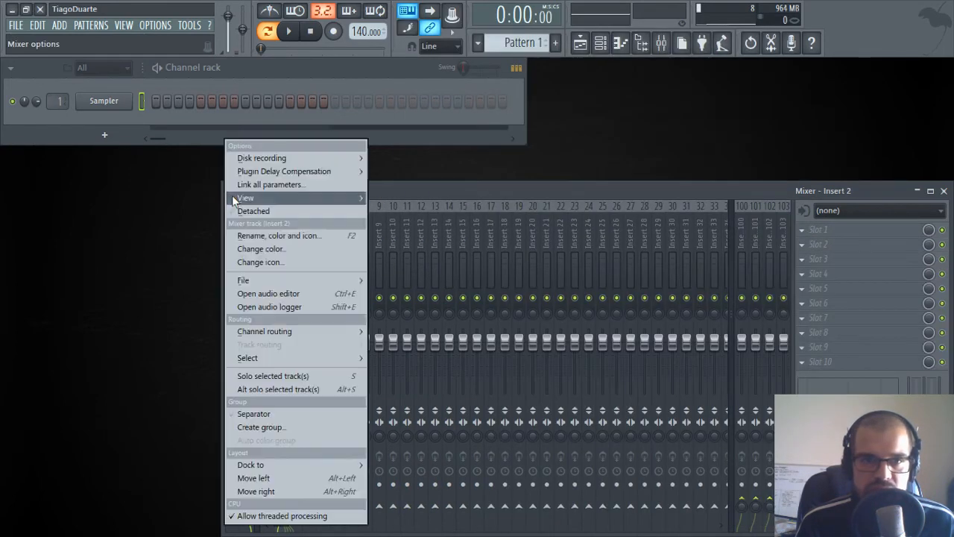
mouse_move(246, 280)
left_click(419, 284)
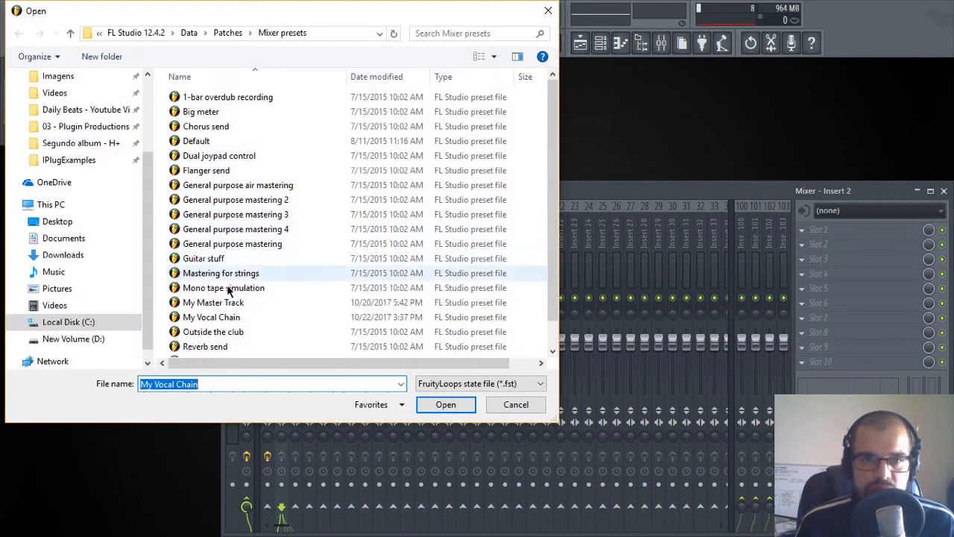
double_click(212, 317)
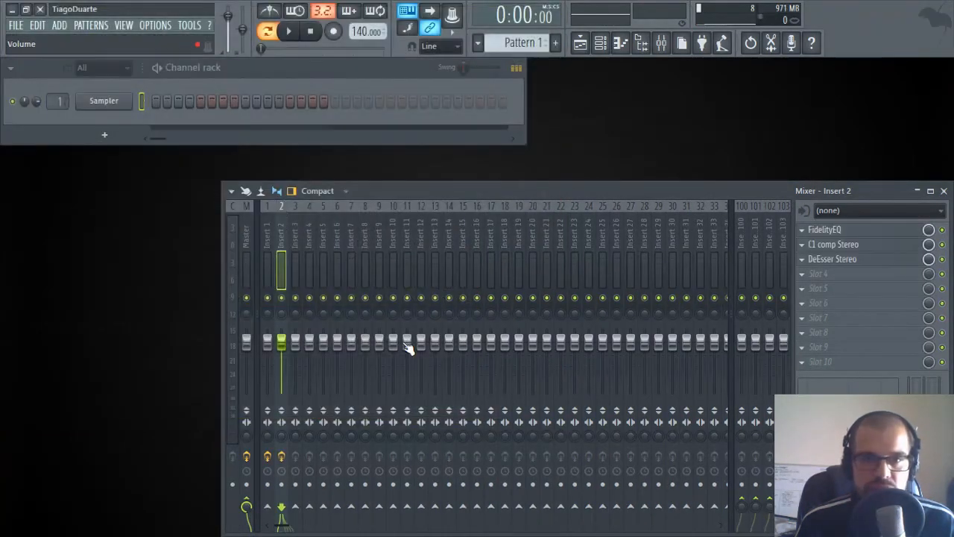
Open the FidelityEQ, C1 comp Stereo and DeEsser Stereo windows of Insert 2 side by side to check the chain, and close them
left_click(824, 230)
left_click(833, 245)
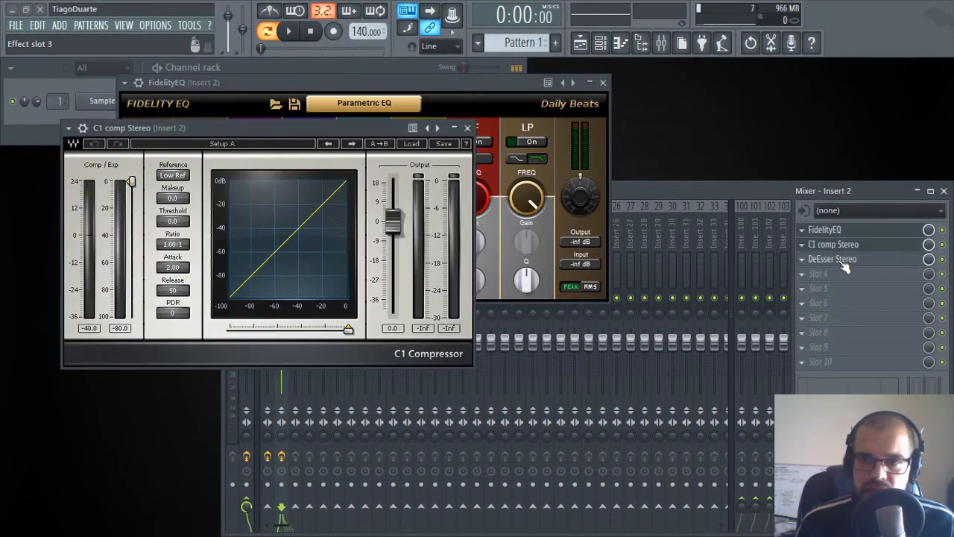
left_click(832, 259)
left_click_drag(377, 83, 655, 167)
left_click_drag(215, 148, 151, 274)
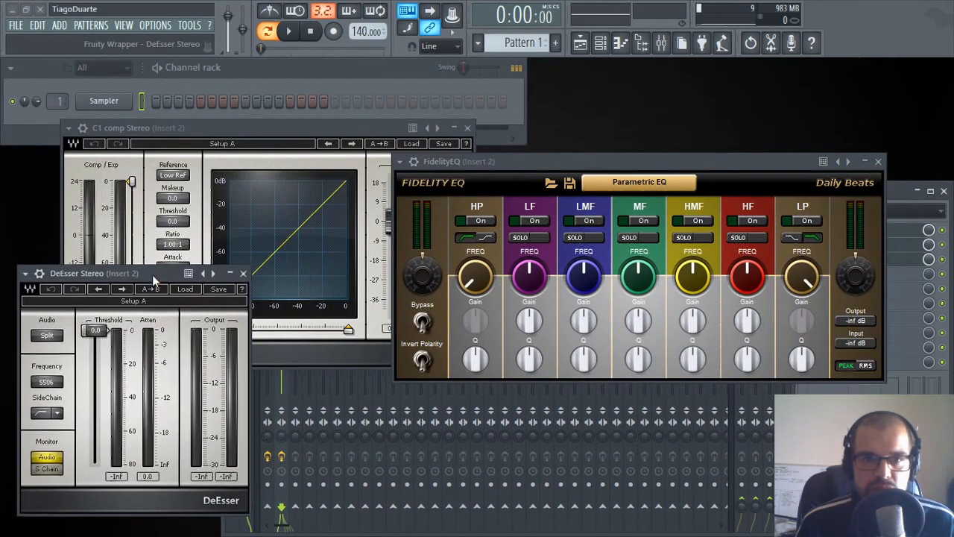
left_click_drag(292, 129, 289, 68)
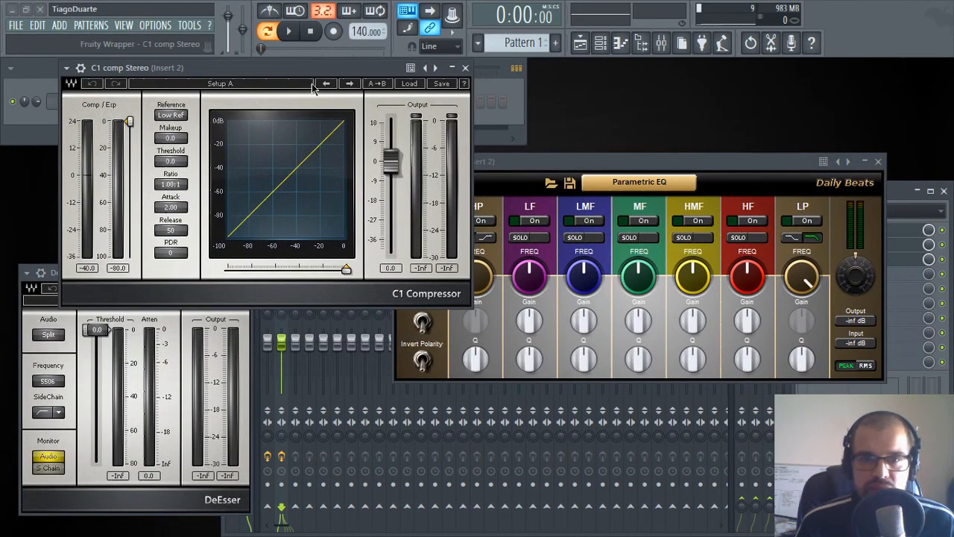
left_click(465, 69)
left_click(246, 272)
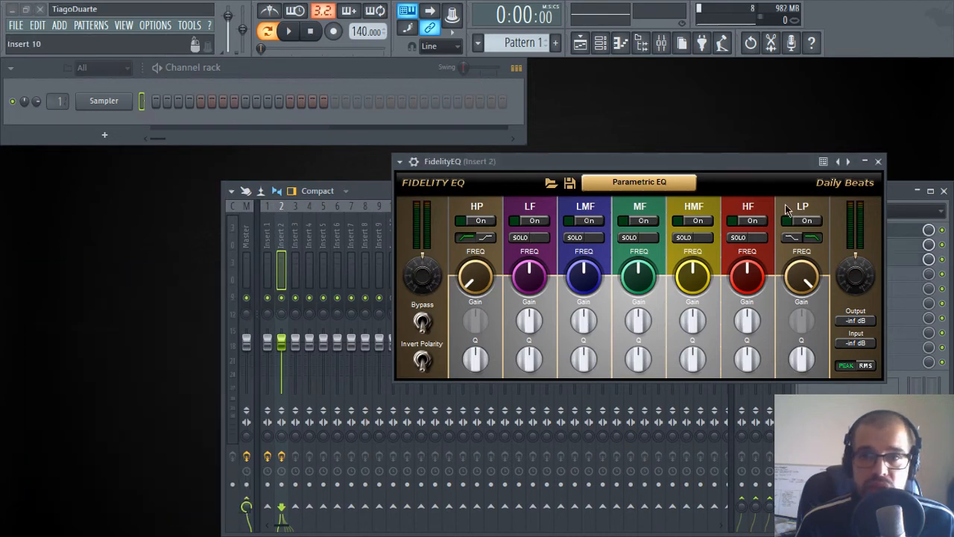
left_click(878, 161)
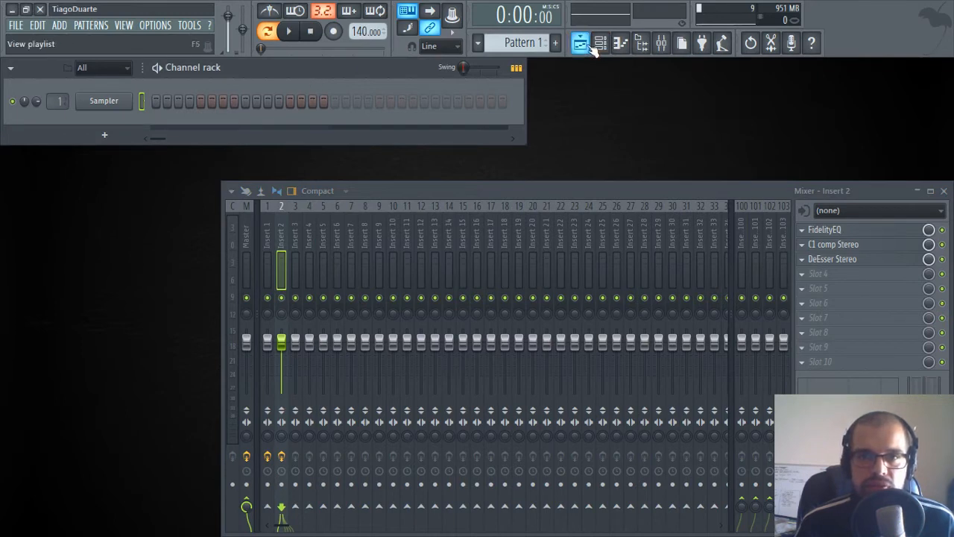
Add an FL Keys channel to the Channel rack, close its plugin window and open its piano roll
left_click(120, 132)
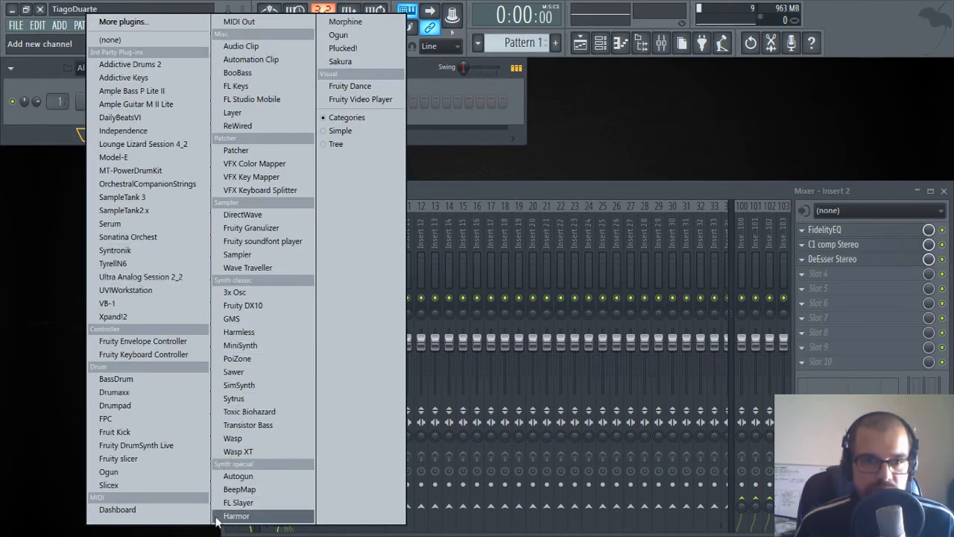
left_click(242, 86)
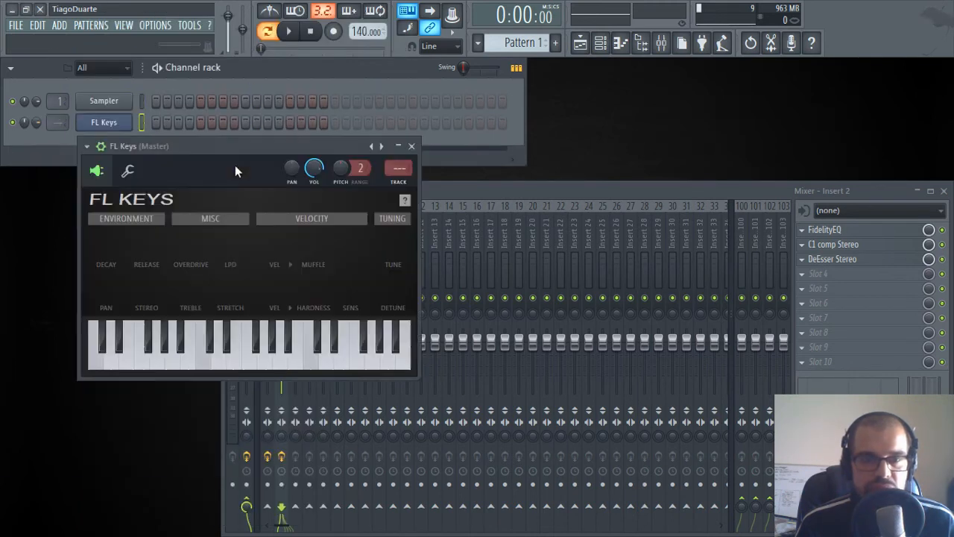
left_click(411, 147)
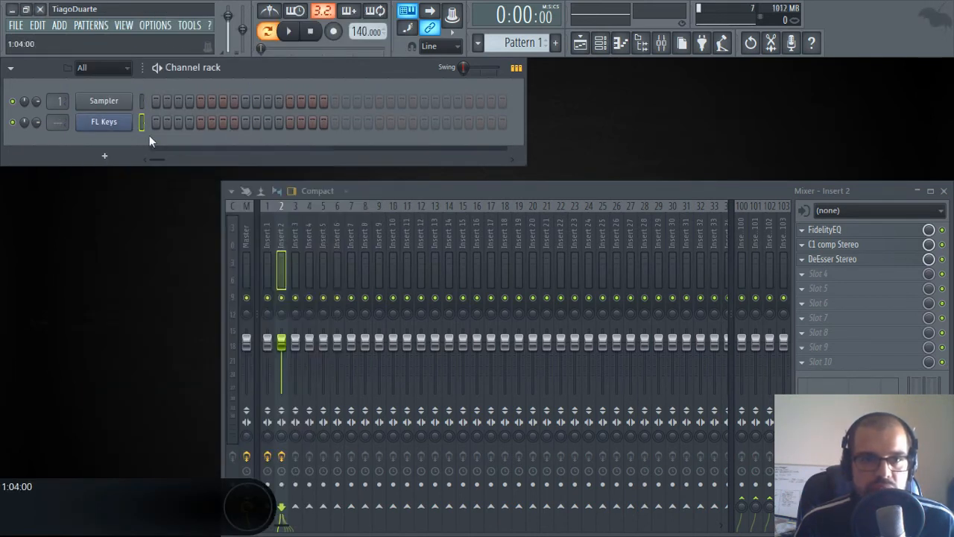
right_click(108, 122)
left_click(182, 124)
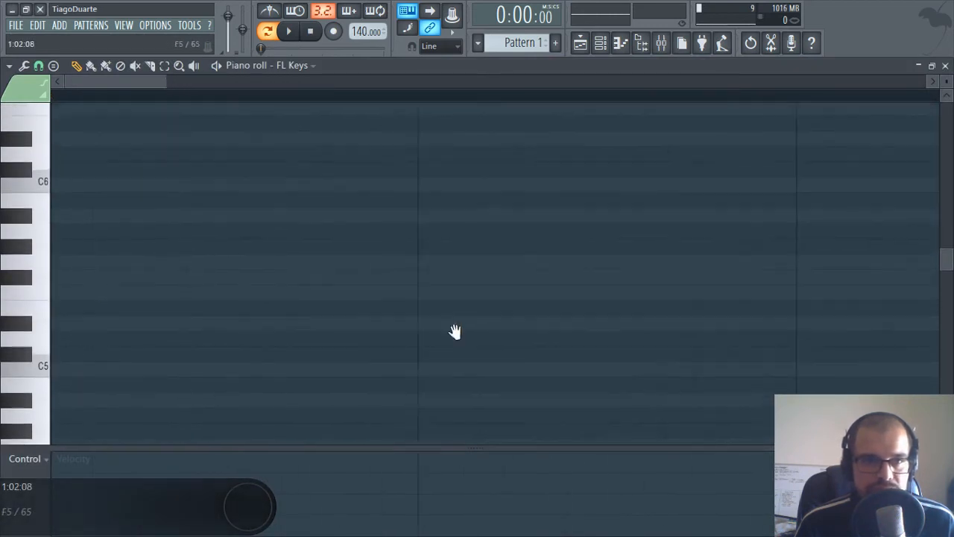
Draw a chord of C6, D#6 and G6 notes at the start of the FL Keys piano roll
mouse_move(97, 205)
left_mouse_down()
mouse_move(90, 229)
mouse_move(89, 219)
left_mouse_up()
left_click_drag(81, 469, 70, 523)
left_click(121, 217)
left_click(93, 179)
scroll(145, 225, "up", 3)
mouse_move(77, 209)
left_mouse_down()
mouse_move(63, 235)
mouse_move(95, 205)
left_mouse_up()
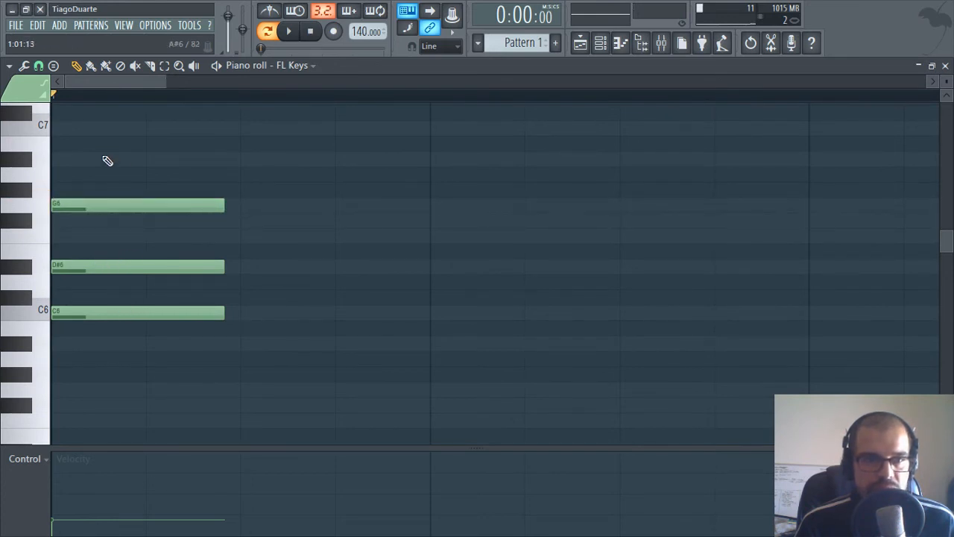
Select the three chord notes and lengthen them together to 0:03:20
left_click_drag(243, 153, 166, 396)
left_click_drag(221, 266, 447, 269)
left_click(498, 323)
scroll(52, 277, "up", 1)
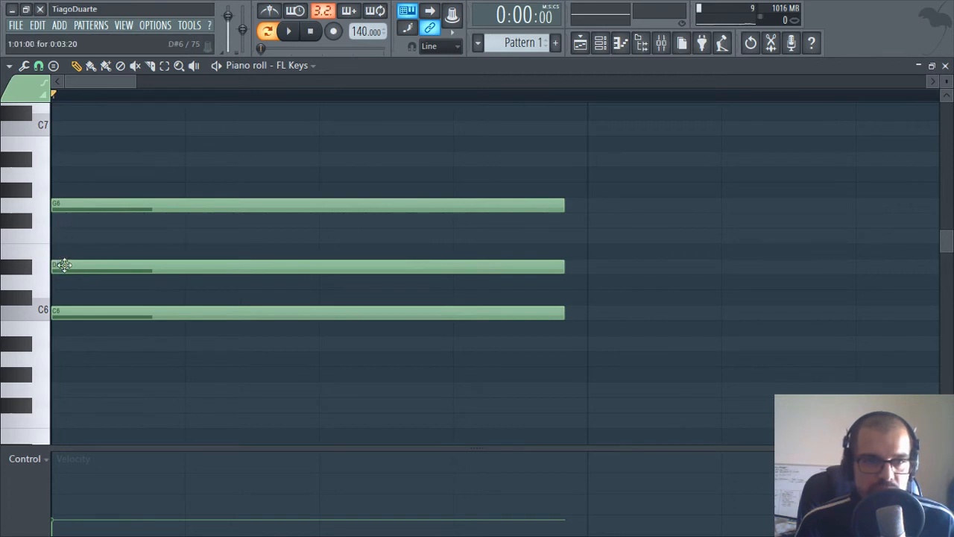
Move the D#6 note one step later on the piano roll grid
left_click_drag(74, 269, 100, 274)
left_click_drag(226, 254, 227, 272)
right_click(300, 269)
left_click_drag(123, 266, 197, 266)
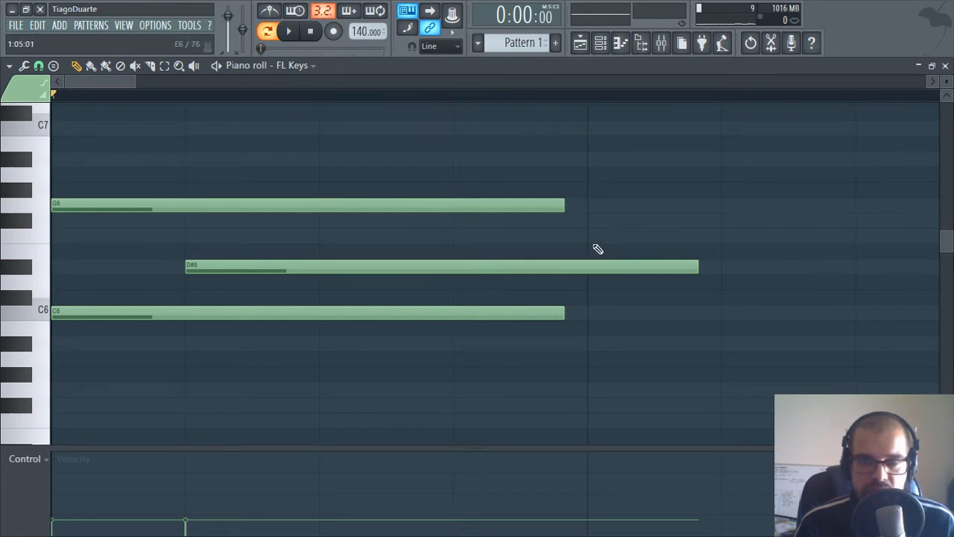
Set the piano roll snap to (none) and place the D#6 and G6 notes slightly after the start of C6
left_click(38, 66)
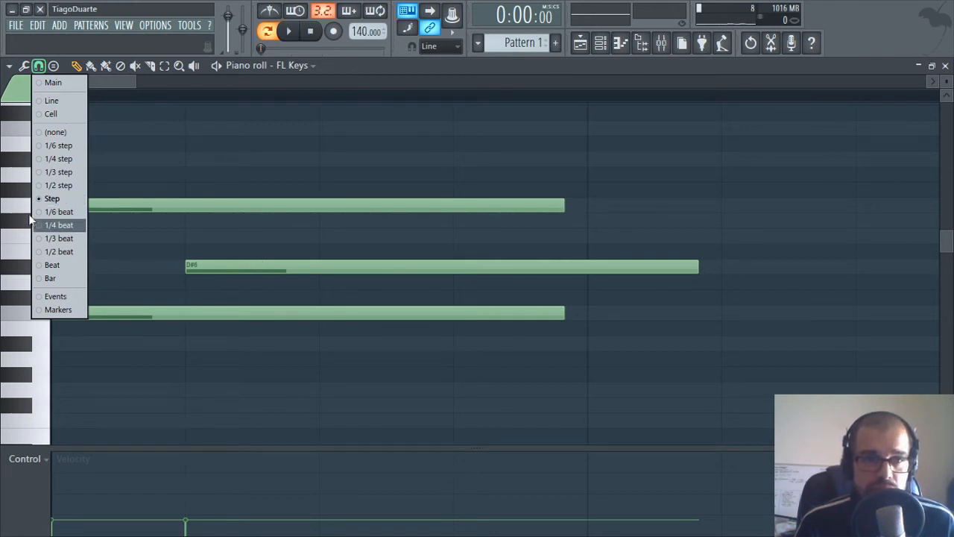
left_click(67, 132)
left_click_drag(190, 266, 76, 269)
left_click(62, 267)
left_click_drag(55, 206, 61, 207)
Play back the staggered chord to hear the offset note starts
key("space")
key("space")
key("space")
key("space")
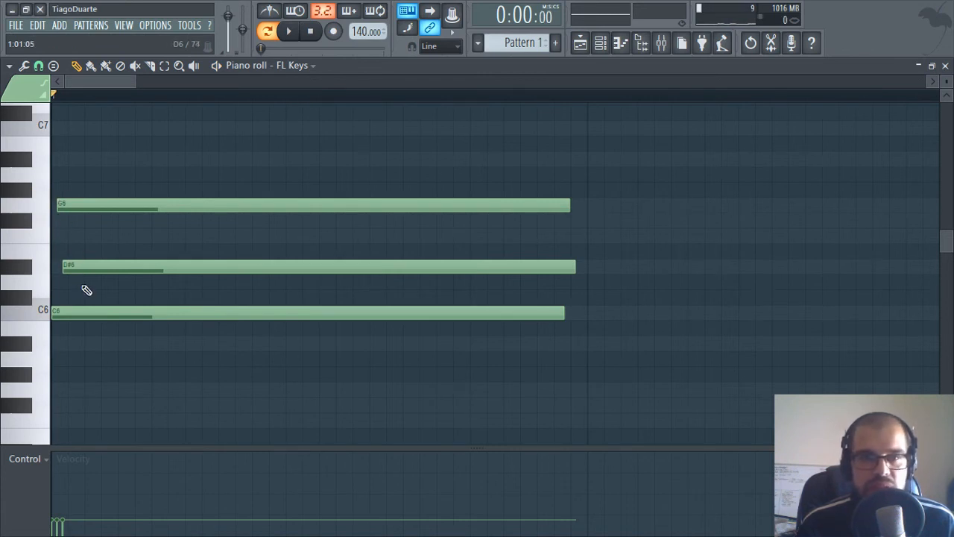
Move the G6 and D#6 notes back to start together with C6
left_click_drag(313, 152, 180, 382)
left_click(181, 373, "ctrl")
left_click_drag(207, 152, 219, 385)
left_click(220, 387, "ctrl")
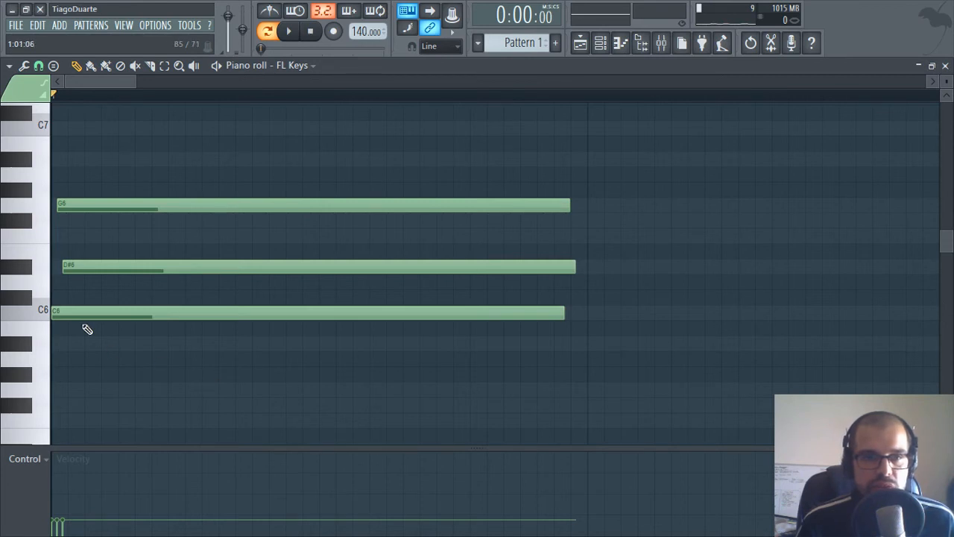
left_click_drag(78, 206, 73, 206)
left_click_drag(138, 263, 127, 263)
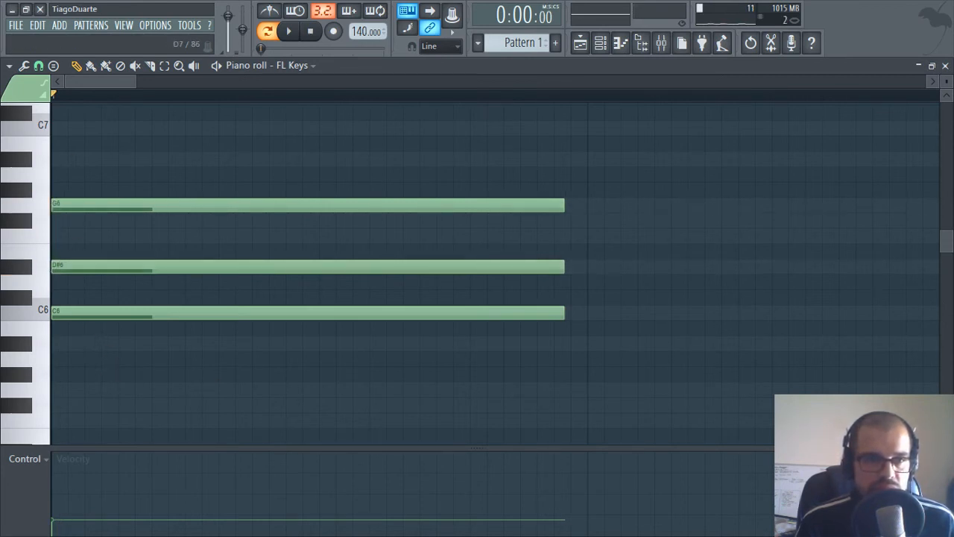
Set the snap to Step and nudge D#6 slightly after C6 and G6 slightly after D#6
left_click(40, 66)
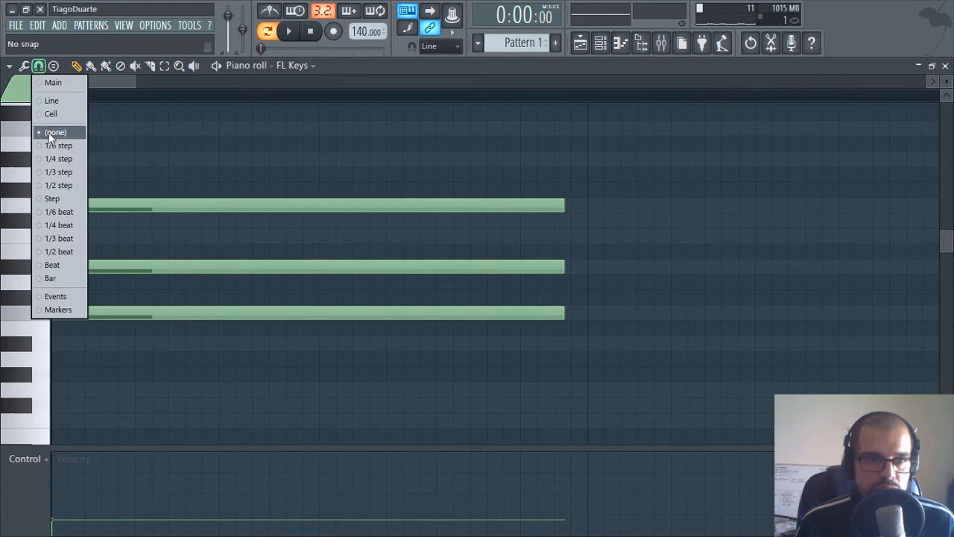
left_click(67, 199)
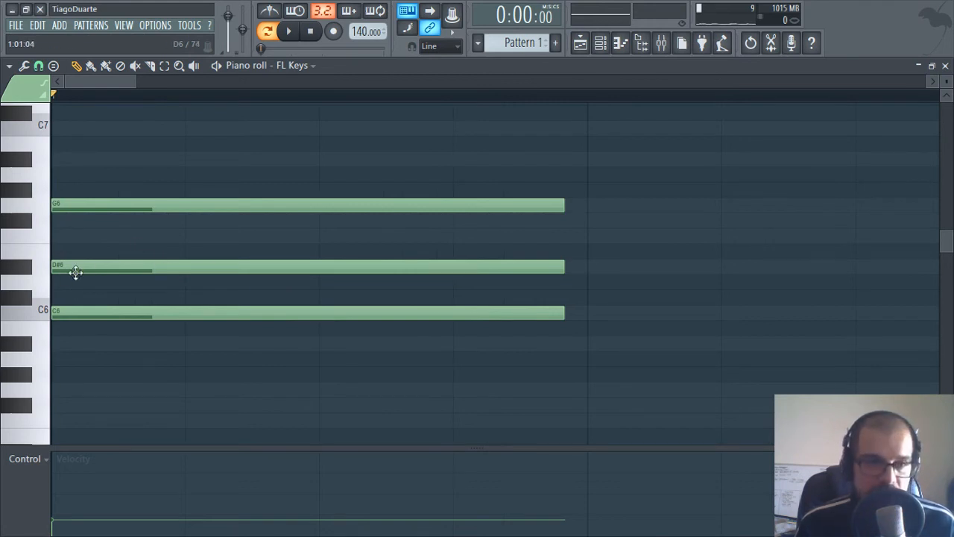
left_click_drag(64, 269, 69, 271)
left_click_drag(68, 208, 81, 207)
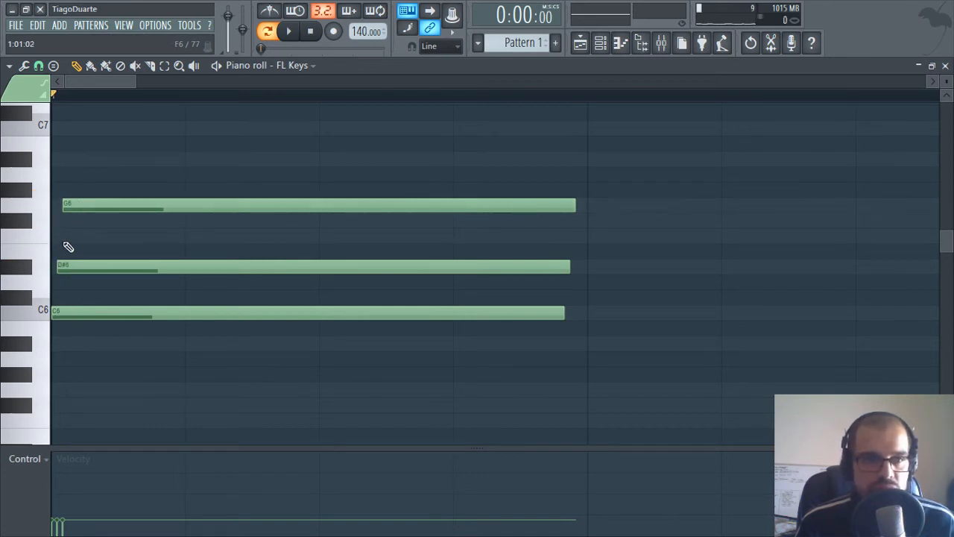
scroll(111, 251, "down", 2)
scroll(111, 251, "down", 1)
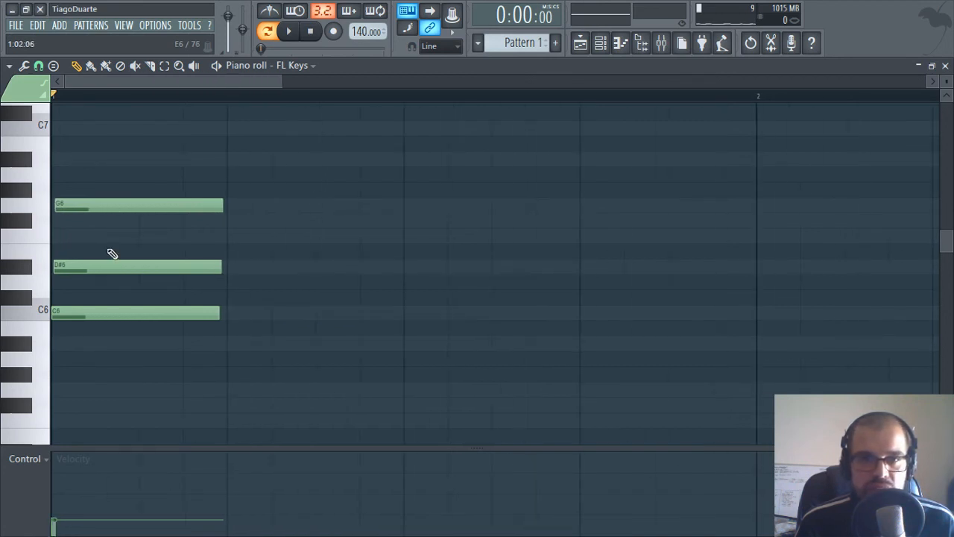
scroll(111, 254, "up", 4)
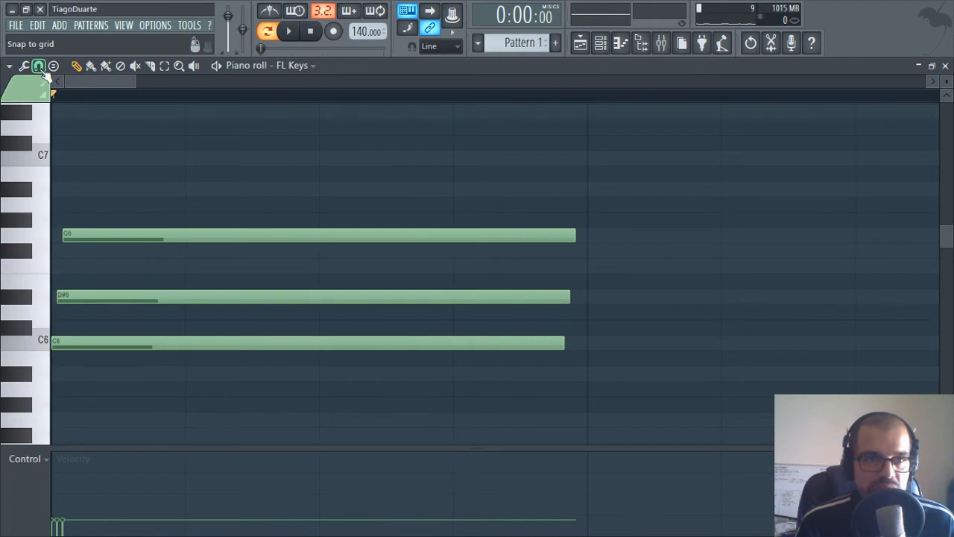
Set the snap to (none) and move the G6 note earlier to start together with D#6
left_click(38, 66)
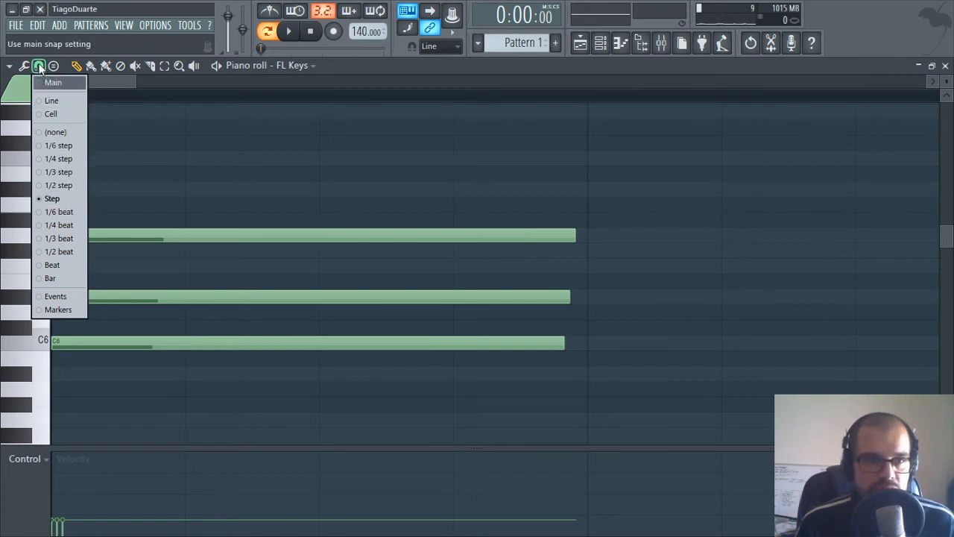
left_click(60, 133)
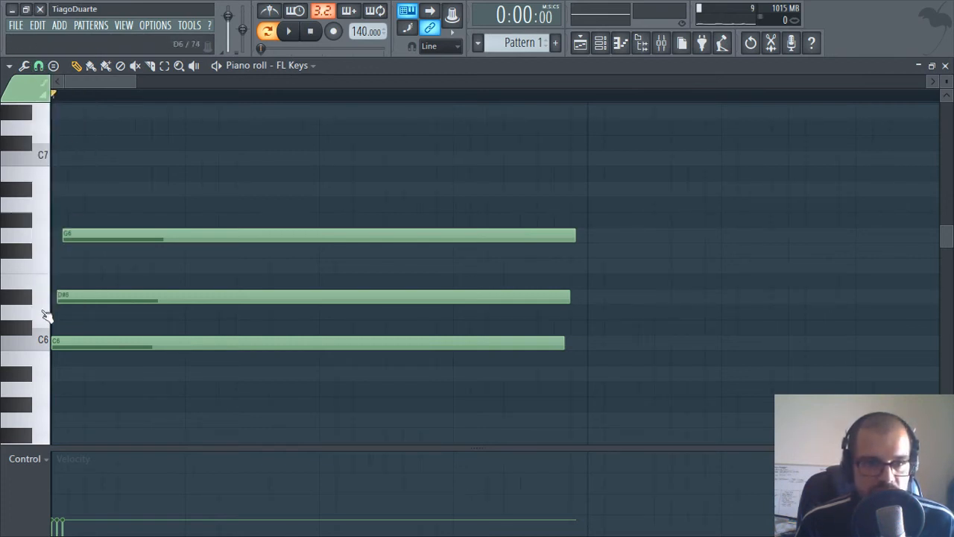
left_click_drag(74, 297, 74, 295)
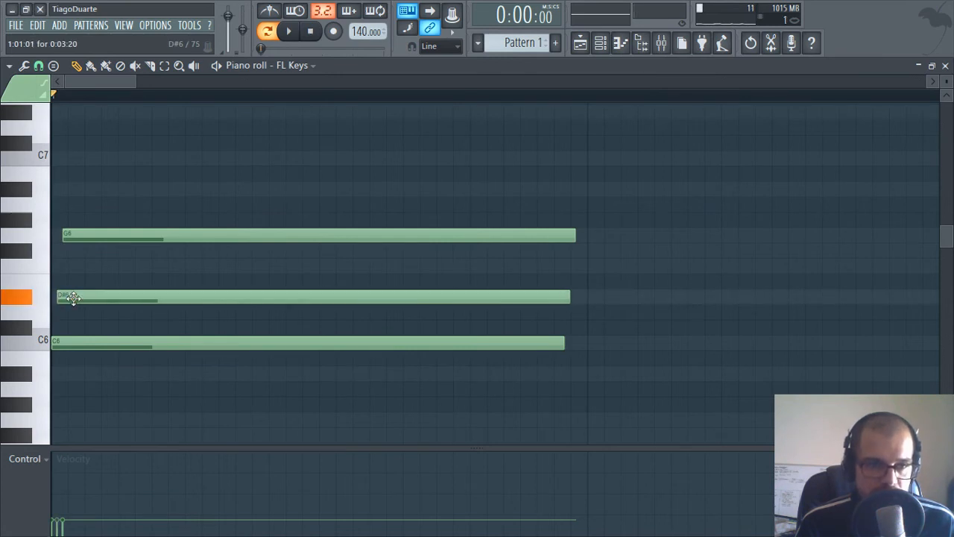
left_click_drag(80, 234, 72, 237)
Set the snap back to Step and nudge the D#6 note to start slightly after G6
left_click(39, 65)
left_click(70, 204)
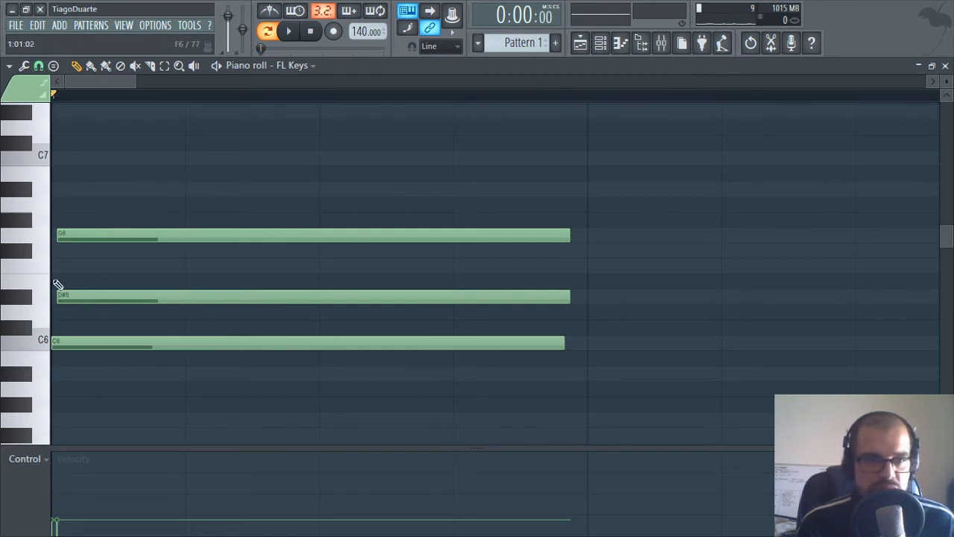
mouse_move(75, 298)
left_mouse_down()
mouse_move(90, 304)
mouse_move(75, 292)
mouse_move(84, 297)
left_mouse_up()
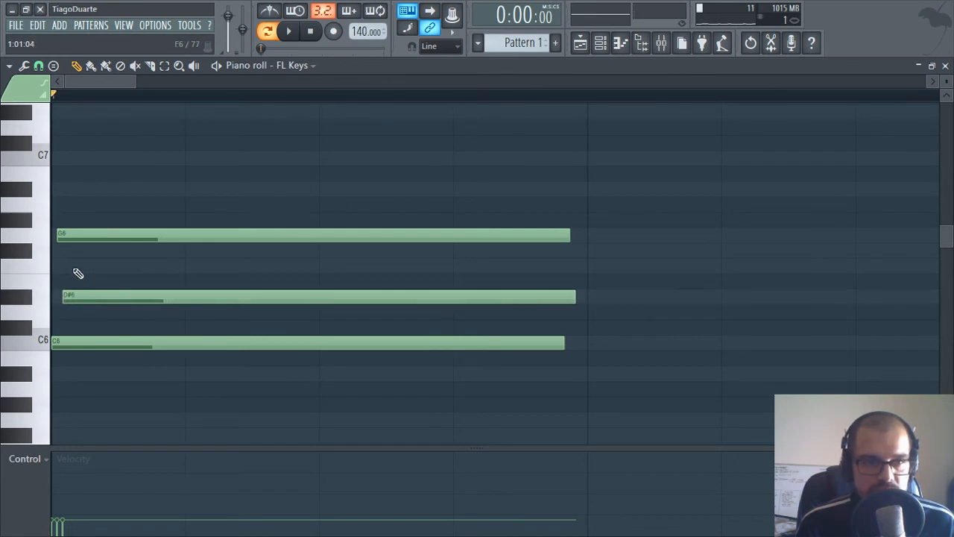
Set the snap to (none) and move the D#6 note back to the start of the bar
left_click(39, 66)
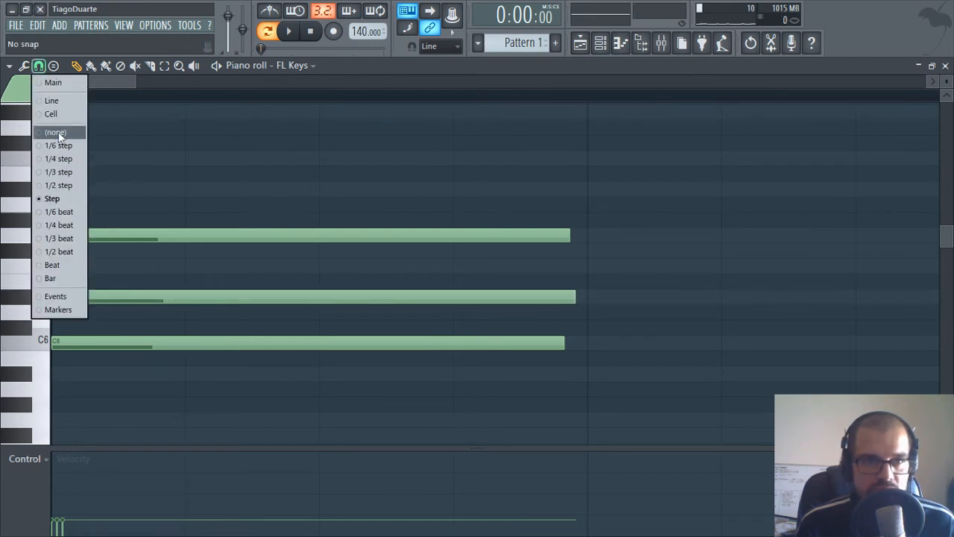
left_click(110, 129)
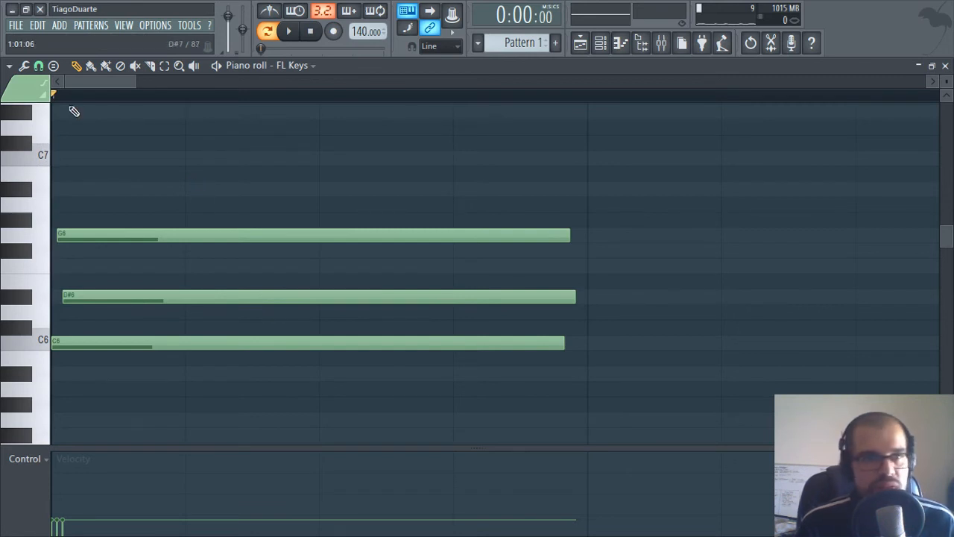
left_click(39, 66)
left_click(57, 136)
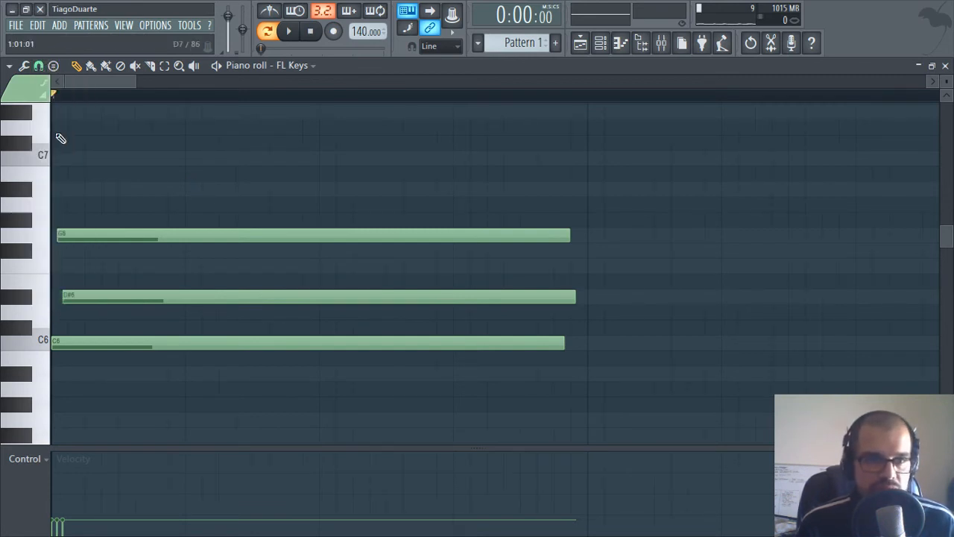
mouse_move(96, 296)
left_mouse_down()
mouse_move(79, 299)
mouse_move(90, 307)
left_mouse_up()
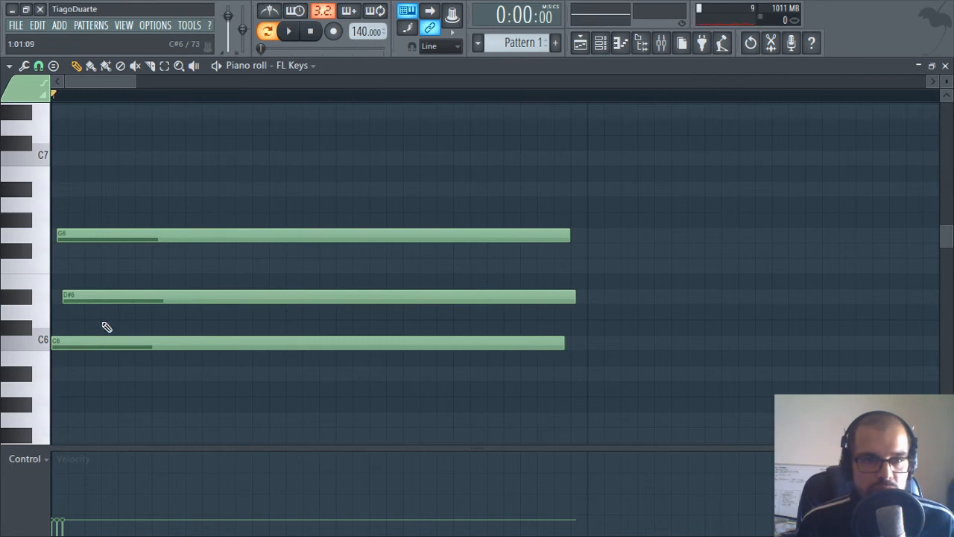
left_click_drag(94, 295, 39, 295)
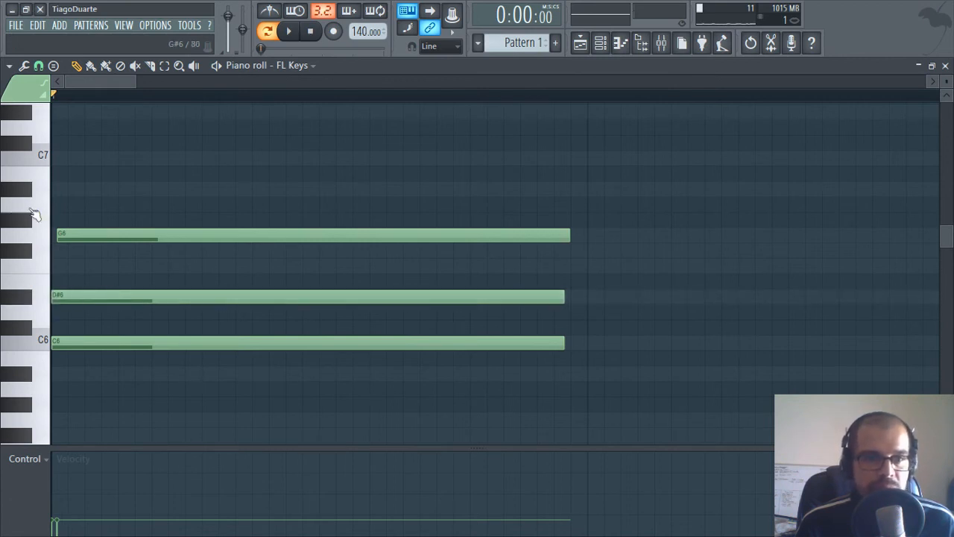
Set the piano roll snap to Bar and align the chord notes with the start of the first bar
left_click(38, 67)
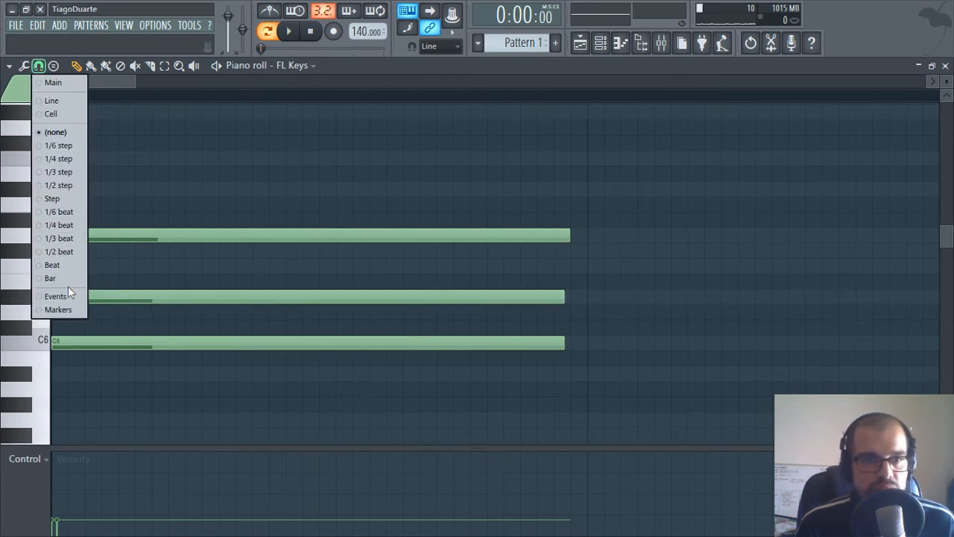
left_click(68, 283)
scroll(138, 291, "down", 4)
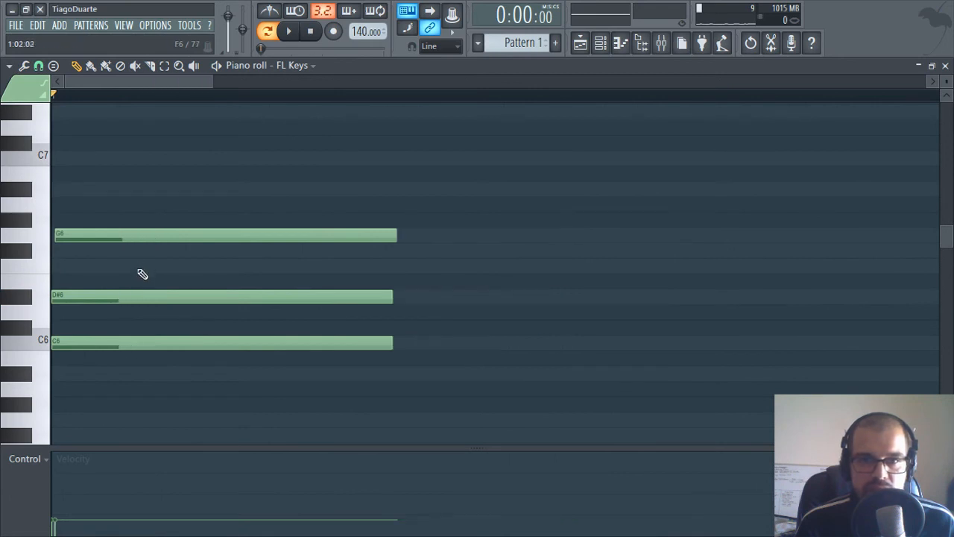
scroll(138, 289, "down", 3)
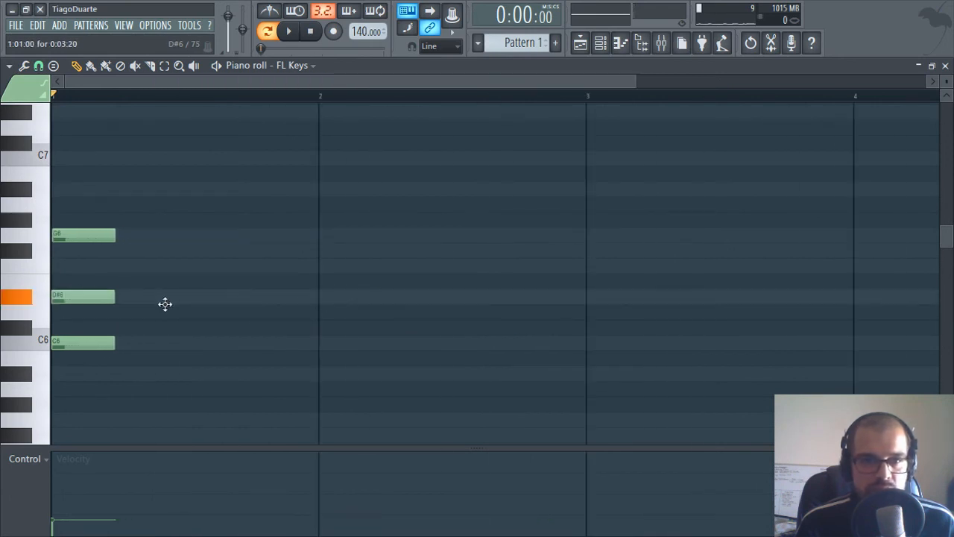
Set the piano roll snap to (none) and nudge the D#6 note within the first beat
left_click(37, 65)
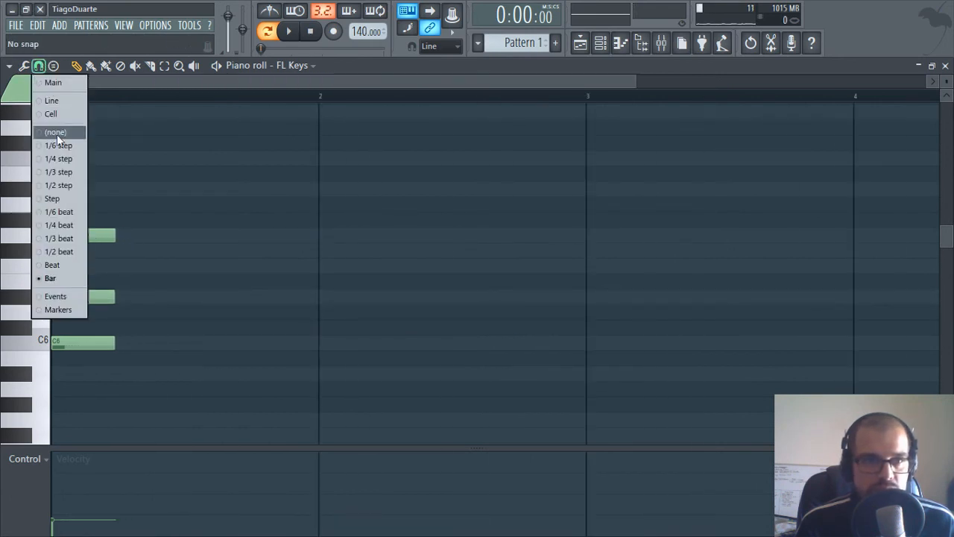
left_click(56, 129)
mouse_move(70, 300)
left_mouse_down()
mouse_move(103, 301)
mouse_move(66, 298)
left_mouse_up()
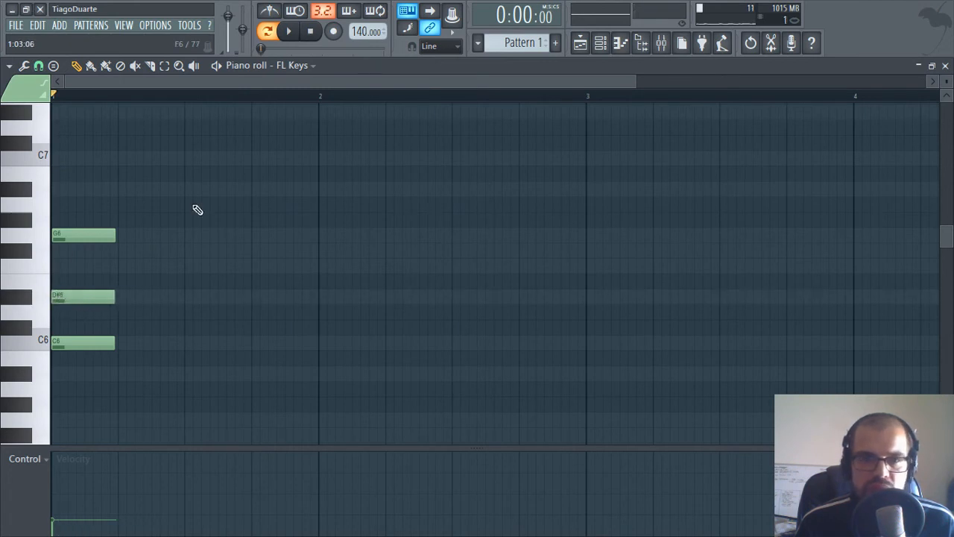
Set the main snap to Step and shift the D#6 note later in the first bar
left_click(447, 46)
left_click(431, 159)
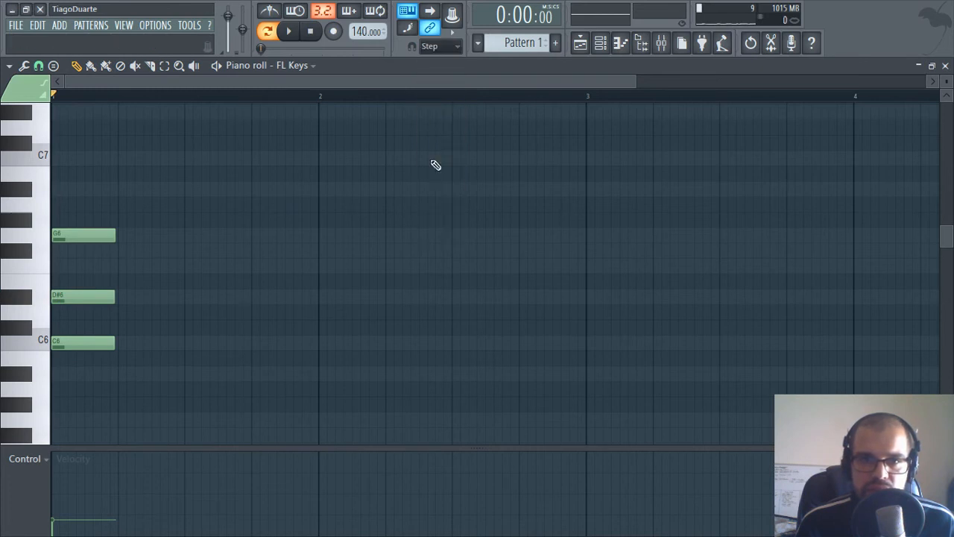
left_click_drag(86, 298, 108, 300)
Set the main snap to Bar and move the D#6 note back to the start of the first bar
left_click(451, 47)
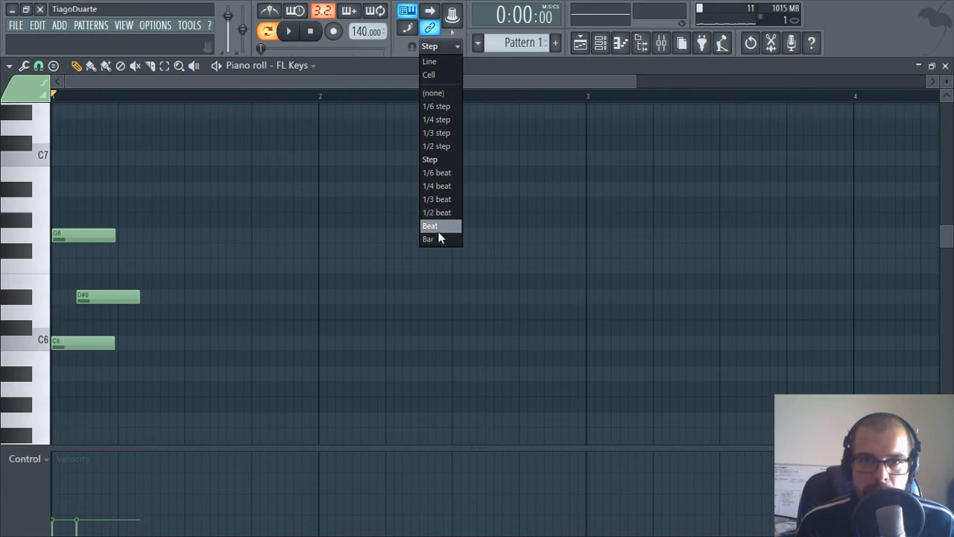
left_click(436, 238)
left_click_drag(95, 298, 74, 297)
Set the piano roll's own snap to Step
left_click(39, 65)
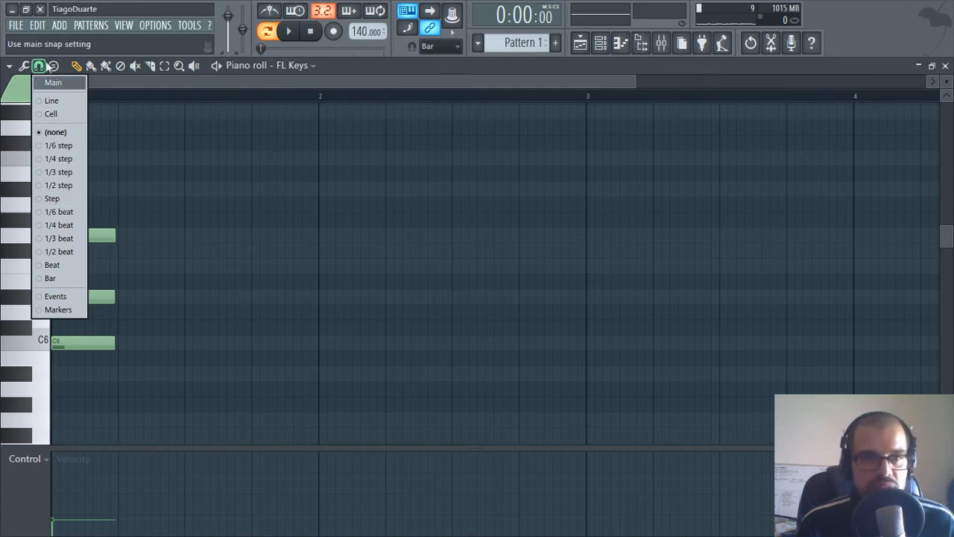
left_click(59, 201)
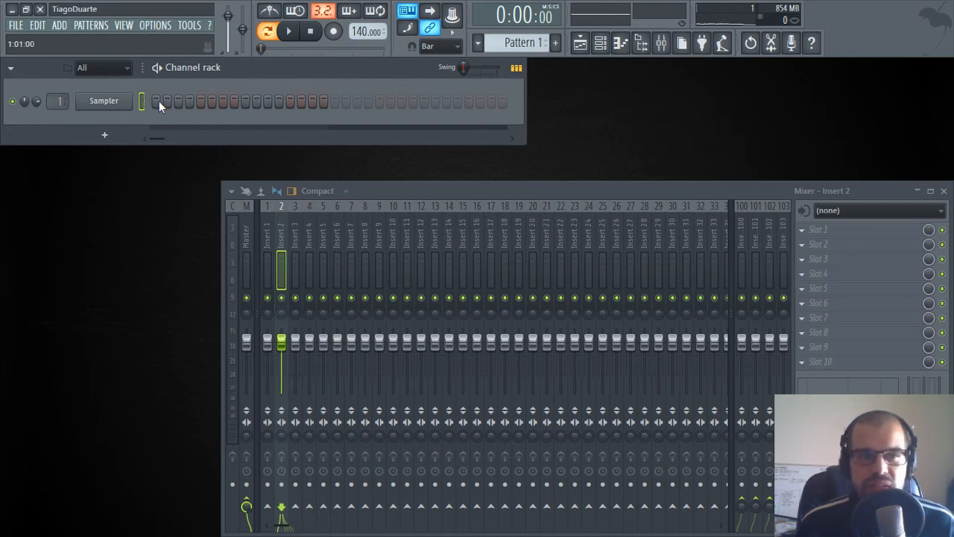
Set Autosave in the file settings to Frequently (every 5min & before risky operations) and close the settings
left_click(155, 27)
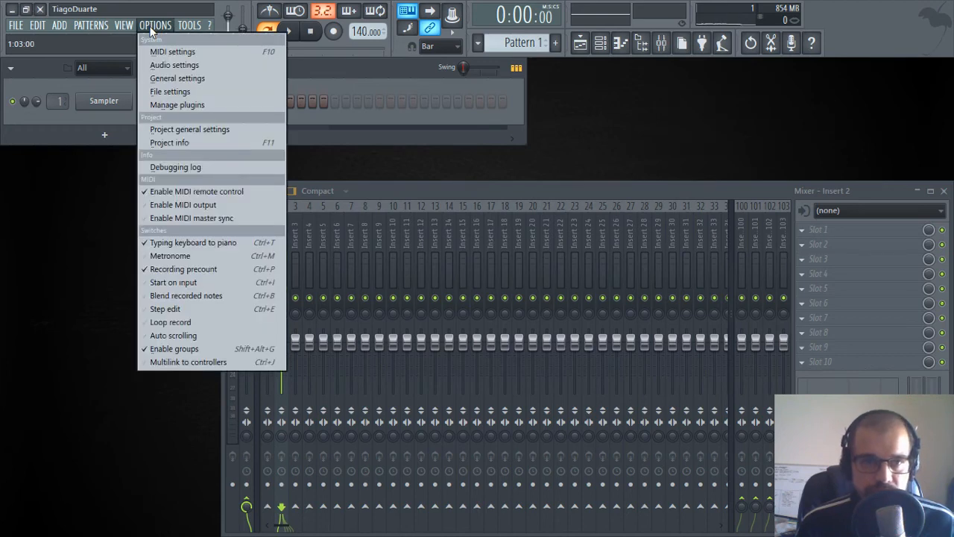
left_click(171, 92)
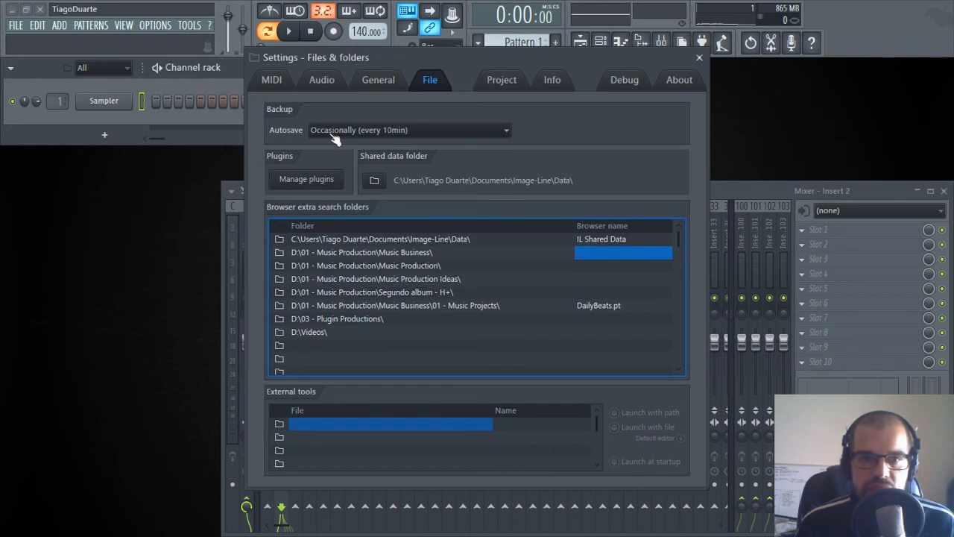
left_click(385, 135)
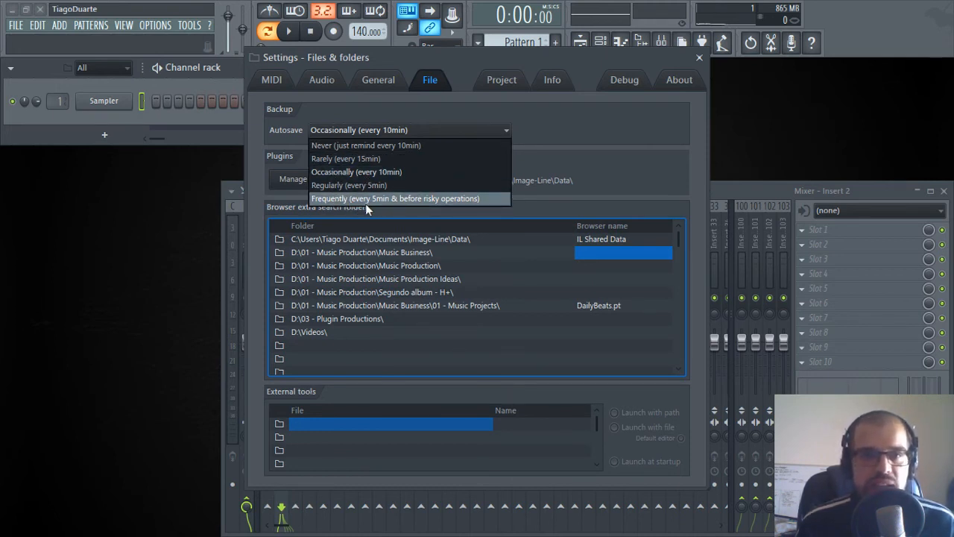
left_click(464, 198)
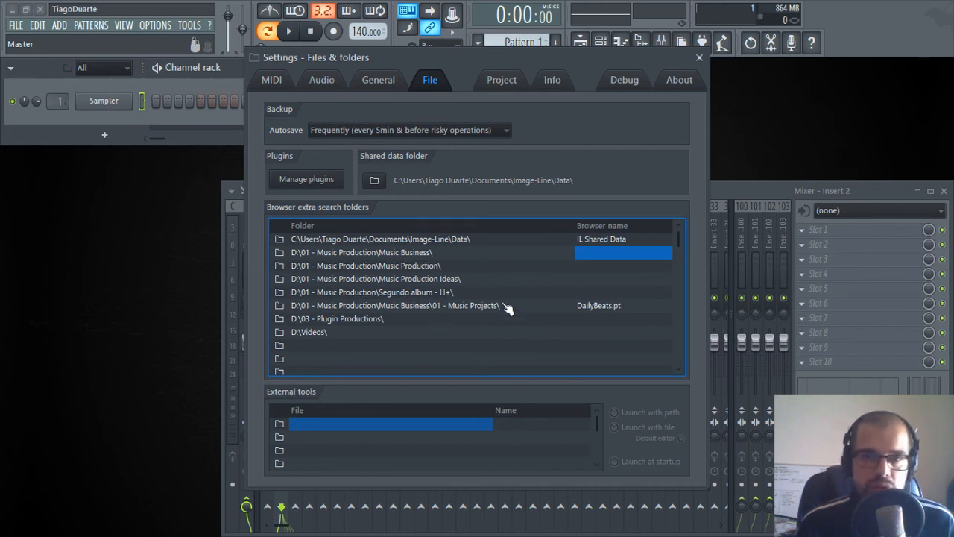
left_click(699, 57)
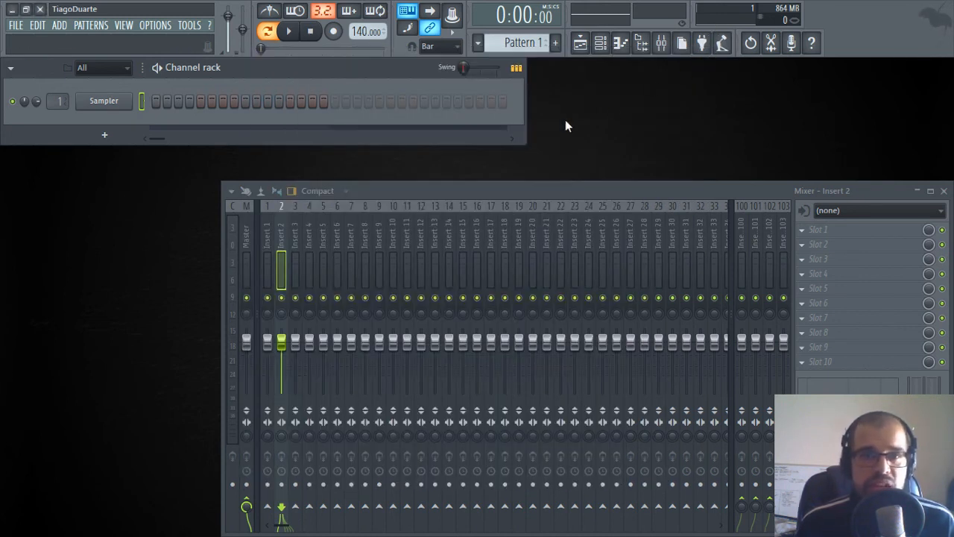
Load the 04 - Ride sample from DailyBeats.pt > 30 - Drum Kit 2 > Drum kit > Ride as a new channel
left_click(641, 42)
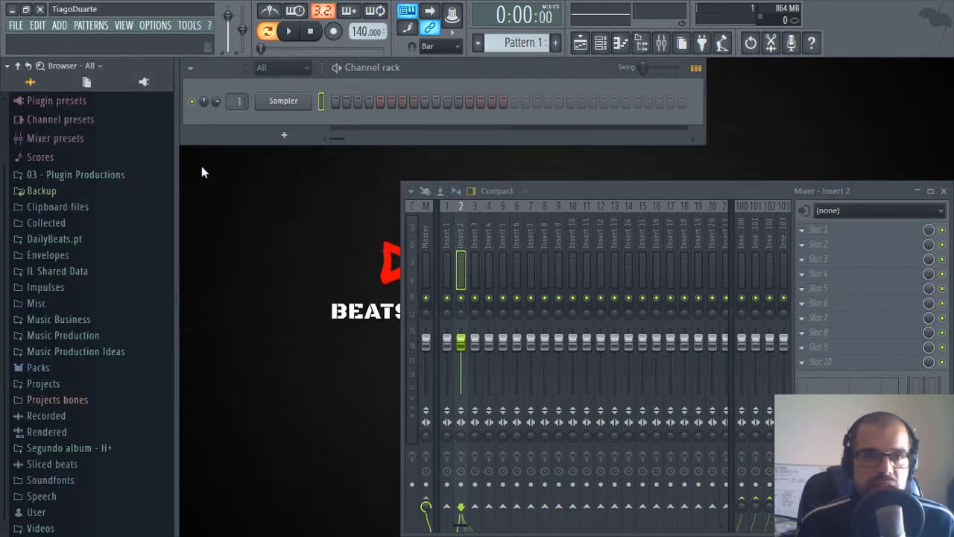
left_click(71, 239)
scroll(74, 343, "down", 10)
left_click(79, 335)
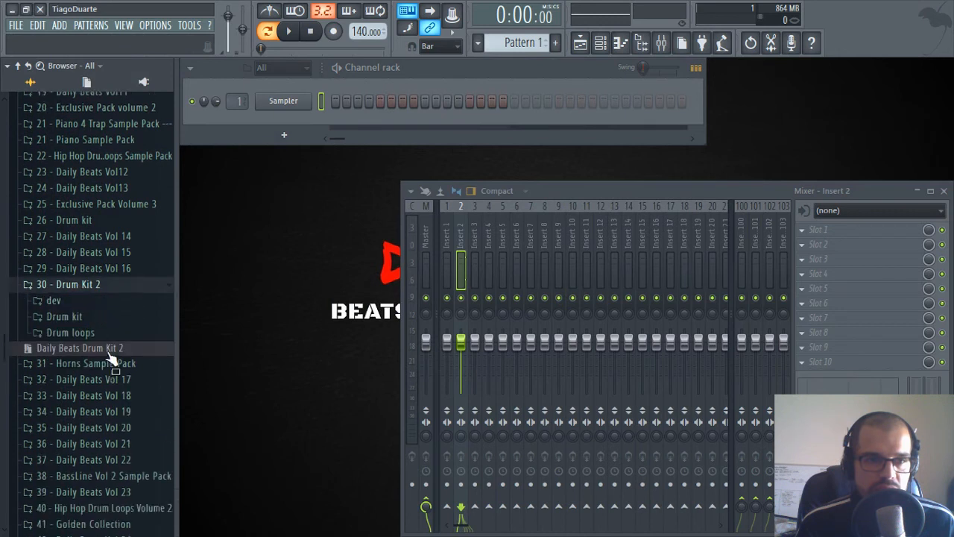
left_click(73, 189)
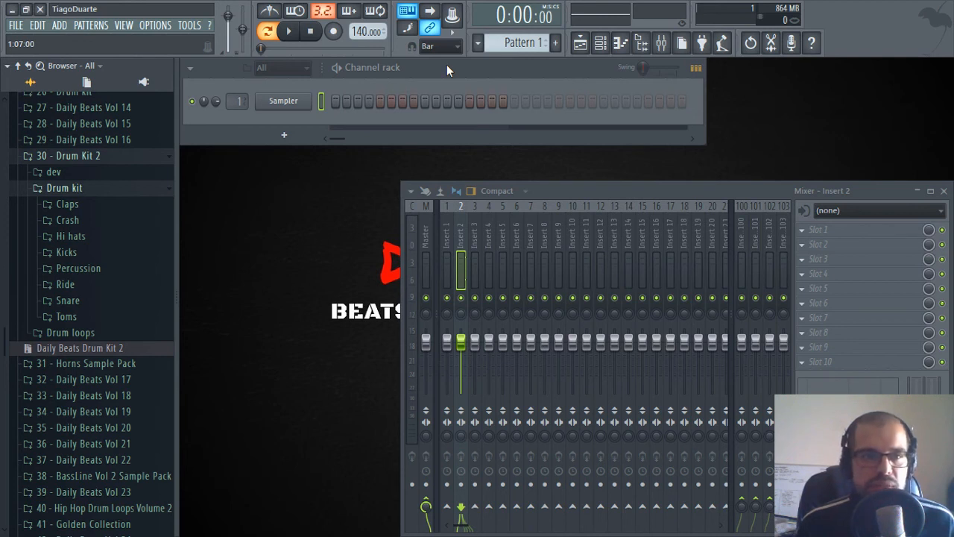
left_click(65, 284)
left_click_drag(81, 344, 291, 127)
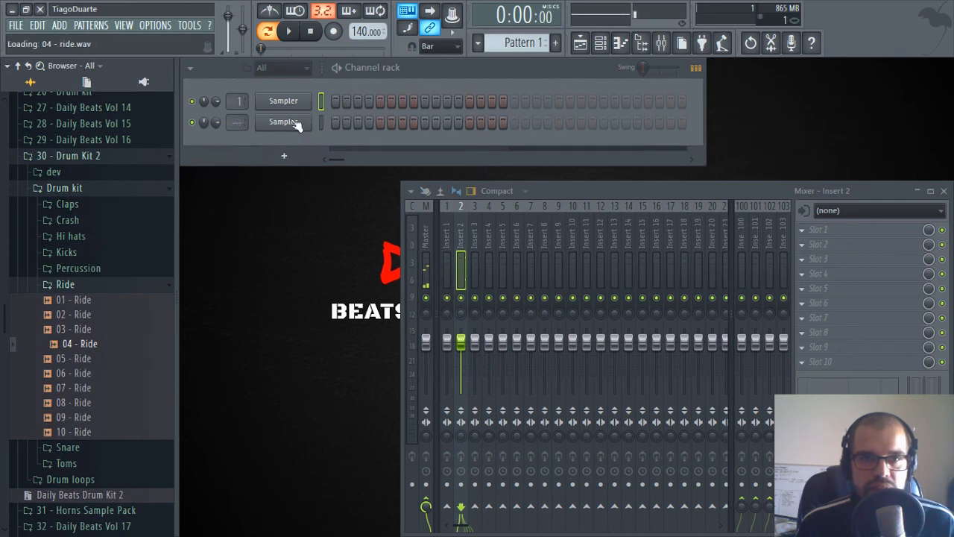
Turn the first step of the 04 - Ride channel on and off again
left_click(336, 122)
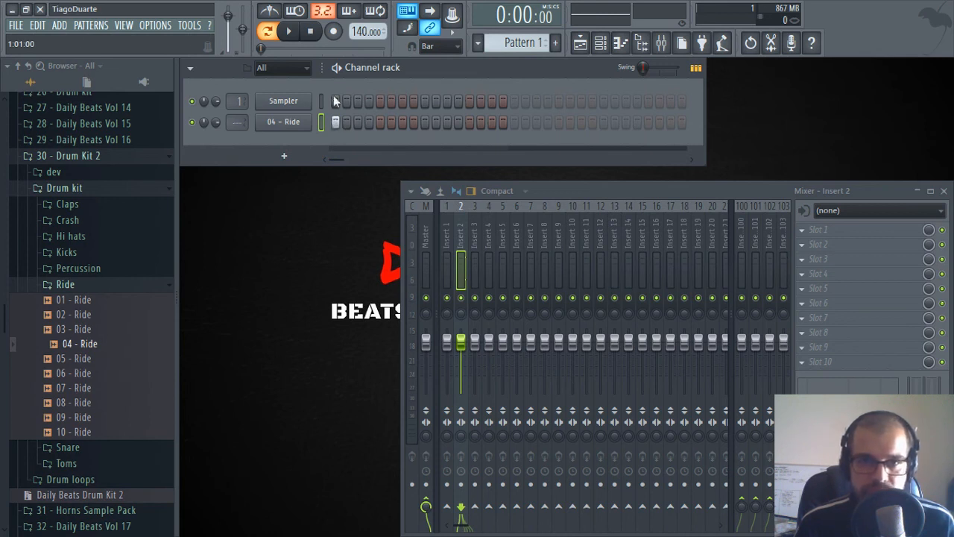
left_click(337, 123)
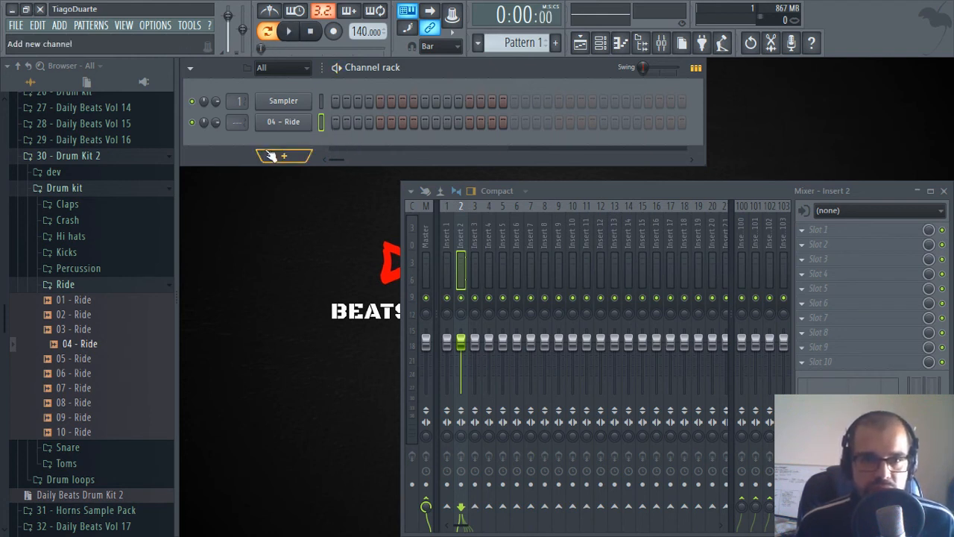
Add the 04 - Ride sample as a second ride channel and delete that duplicate channel
left_click_drag(79, 348, 272, 142)
right_click(302, 143)
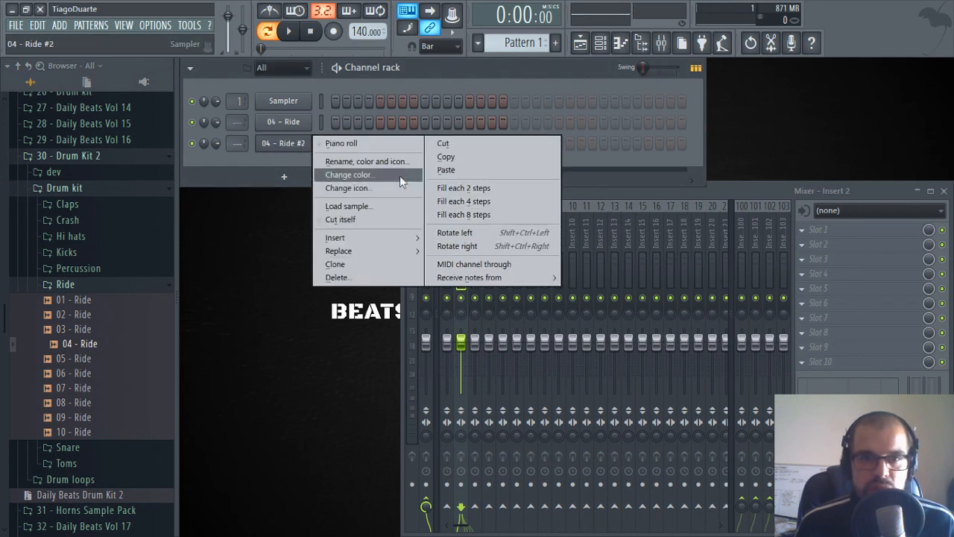
left_click(377, 278)
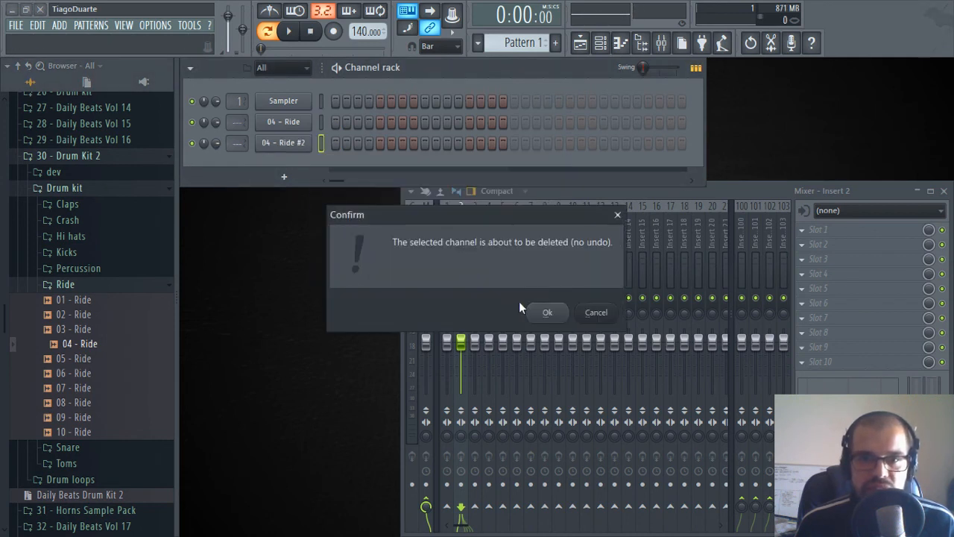
left_click(559, 315)
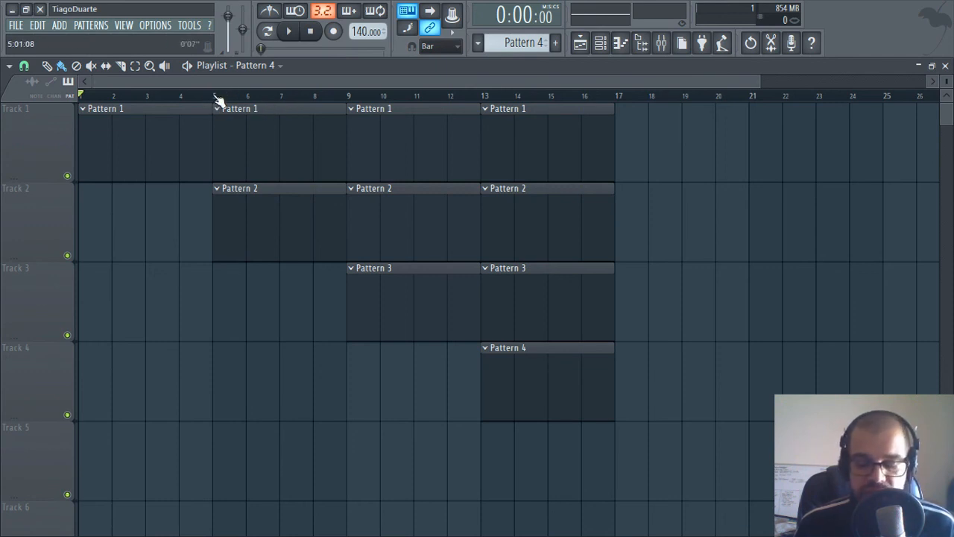
Select bars 1 to 4 in the Playlist timeline and play the selection briefly before stopping
left_click_drag(215, 97, 82, 98)
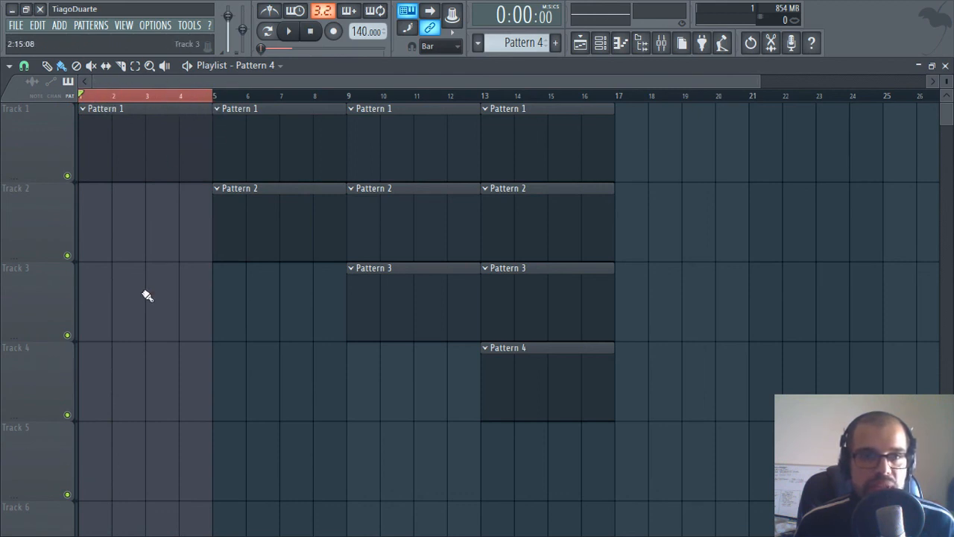
key("space")
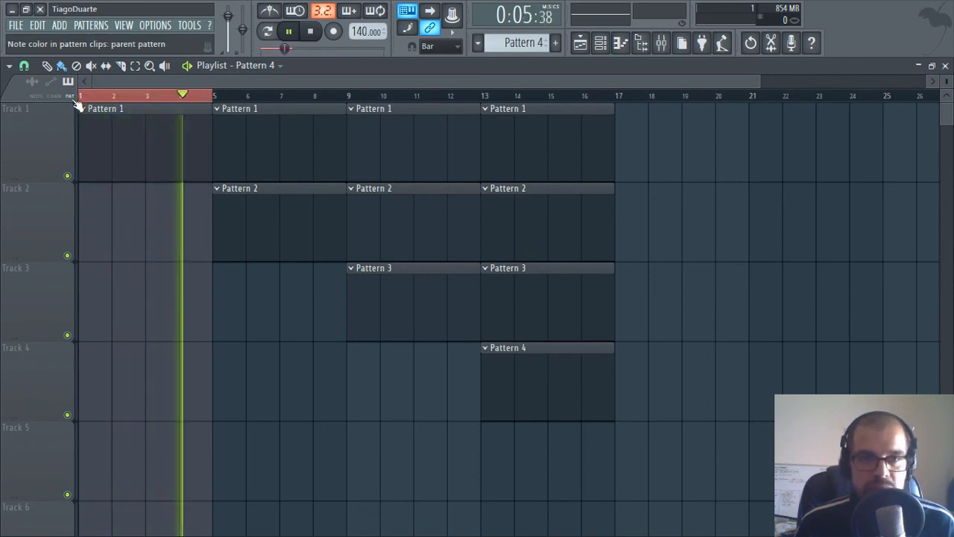
key("space")
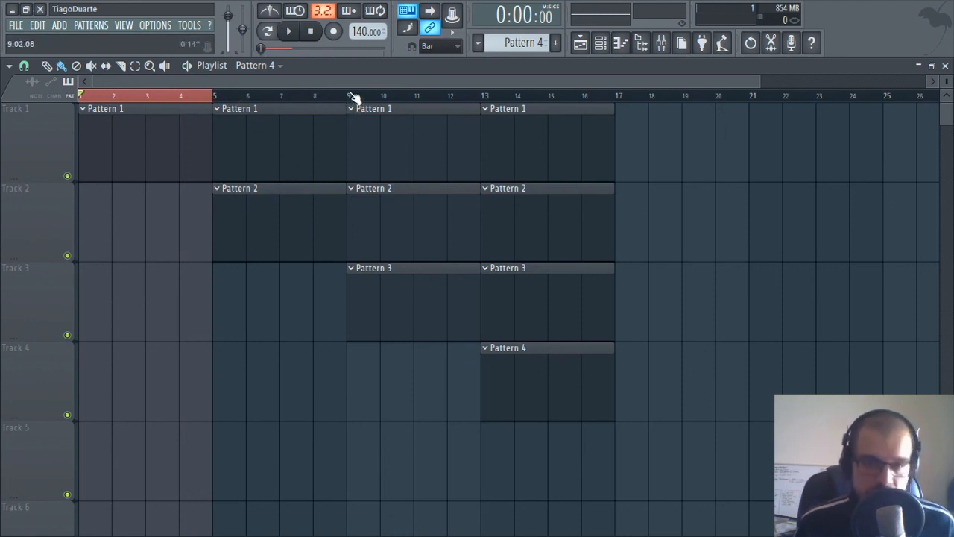
Extend the Playlist time selection over bars 1 to 8 and clear the selection
left_click_drag(350, 98, 84, 97)
left_click(185, 333, "ctrl")
left_click_drag(112, 302, 319, 151)
left_click(234, 344, "ctrl")
left_click(263, 94, "ctrl")
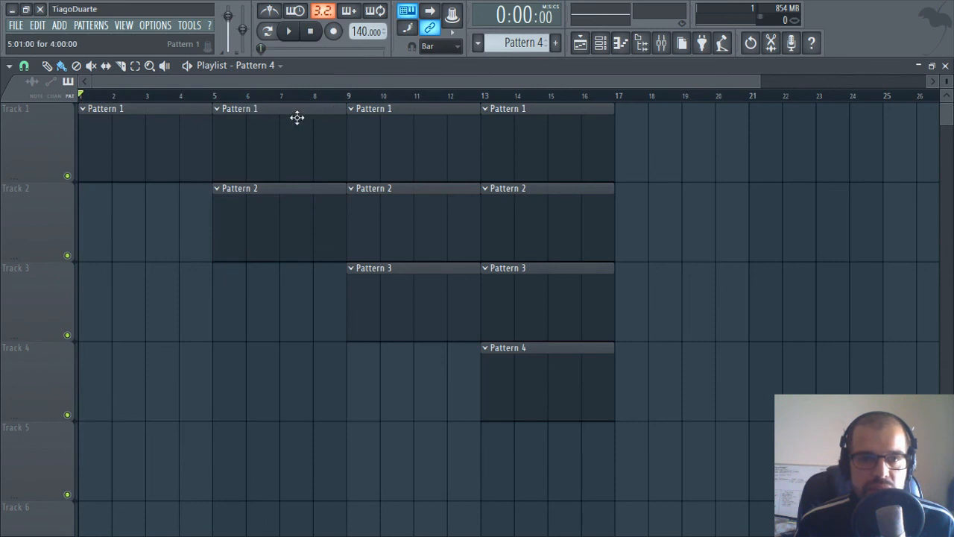
Select bars 1 to 4 in the Playlist timeline, extend the range through bar 8, and deselect the clips
left_click_drag(216, 98, 80, 97)
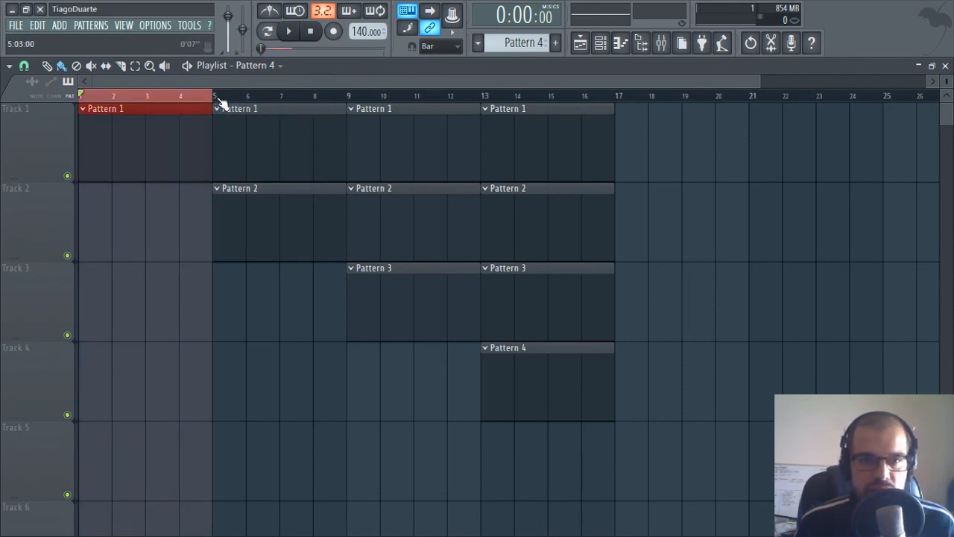
left_click_drag(216, 99, 348, 183)
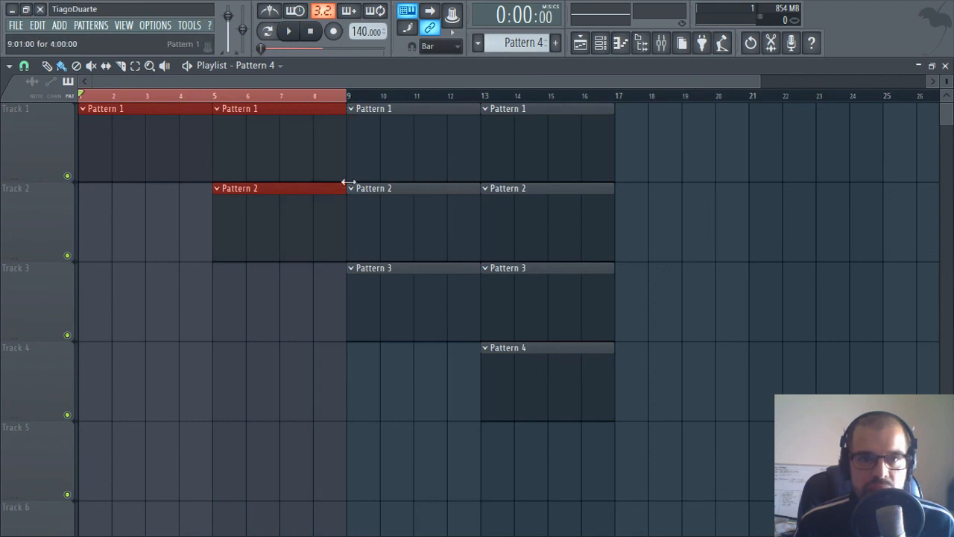
right_click(235, 393)
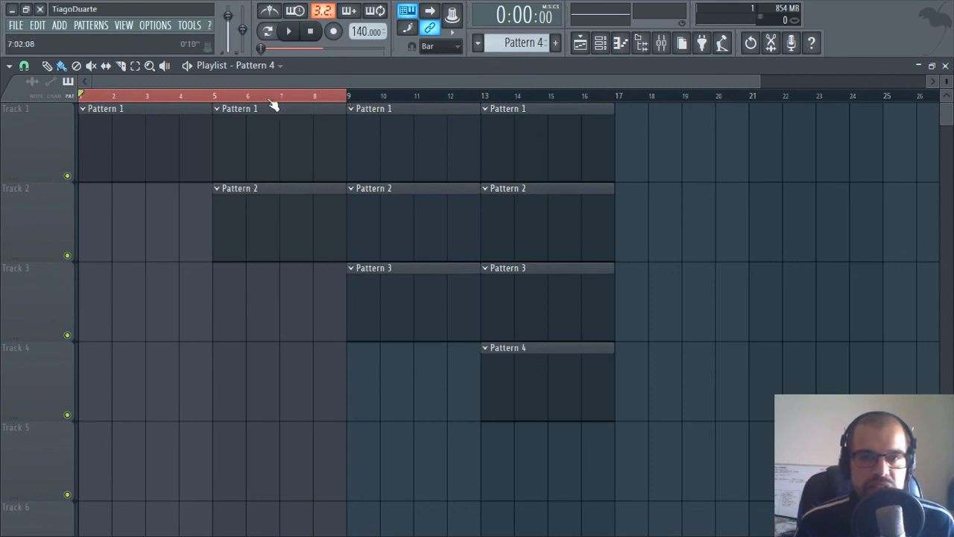
Shorten the time selection to four bars, shift it to bars 5 to 8, and set it over bars 9 to 16
left_click_drag(345, 100, 222, 121)
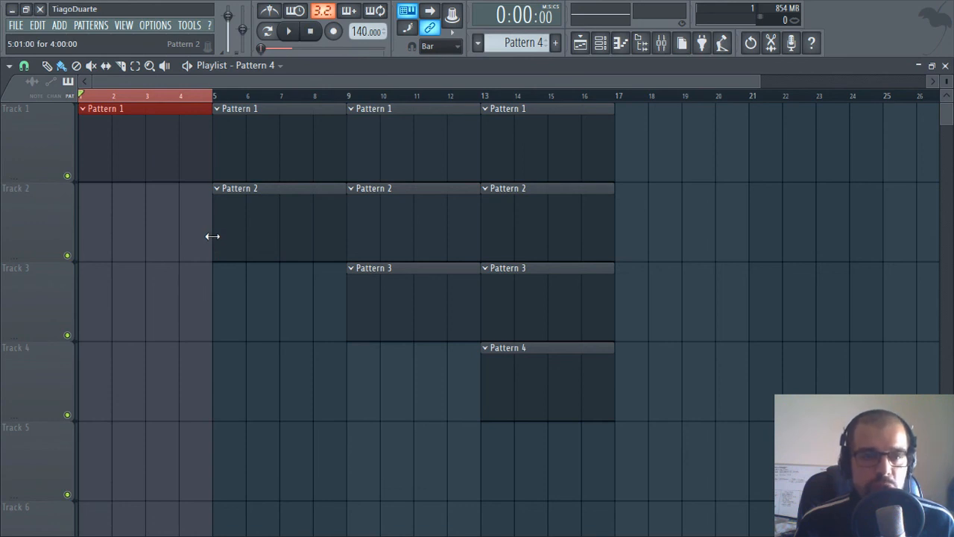
left_click_drag(127, 100, 270, 100)
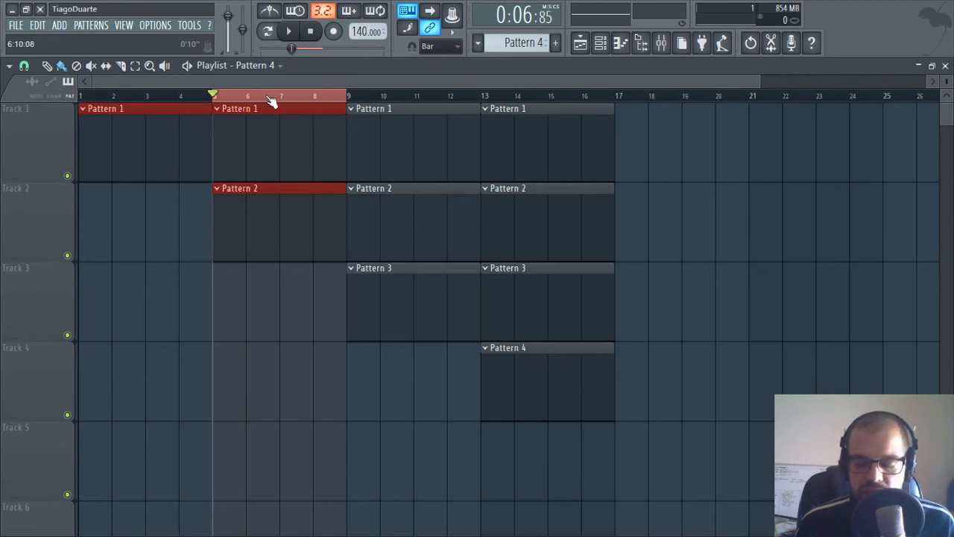
left_click_drag(268, 99, 340, 104)
left_click(659, 179, "ctrl")
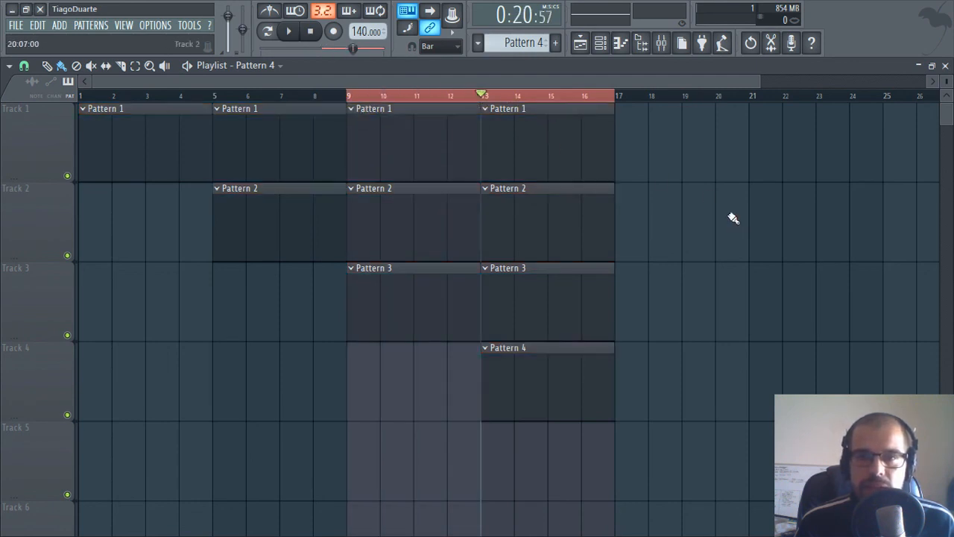
Move the eight-bar time selection to bars 1 to 8 and back to bars 9 to 16, leaving the clips deselected
left_click_drag(459, 97, 110, 90)
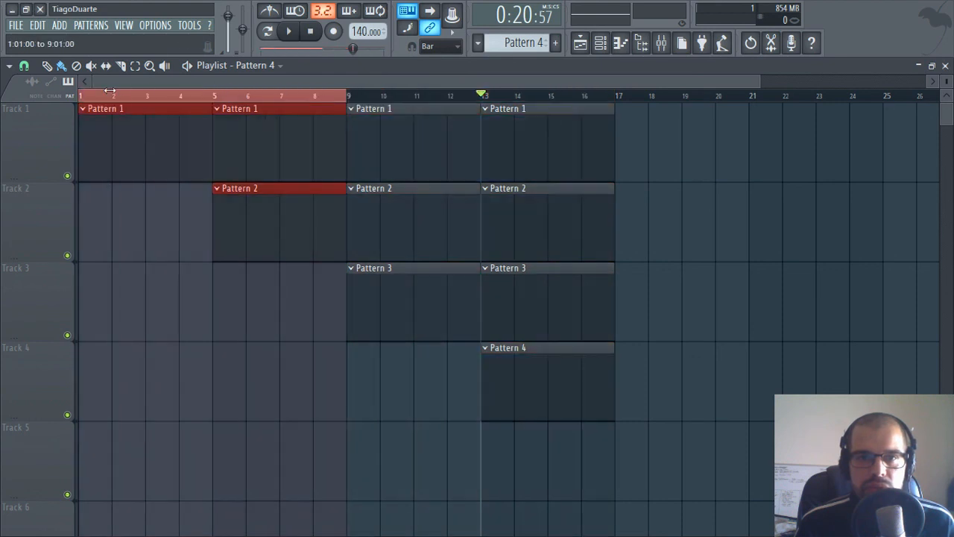
left_click_drag(188, 99, 447, 100)
left_click(760, 258, "ctrl")
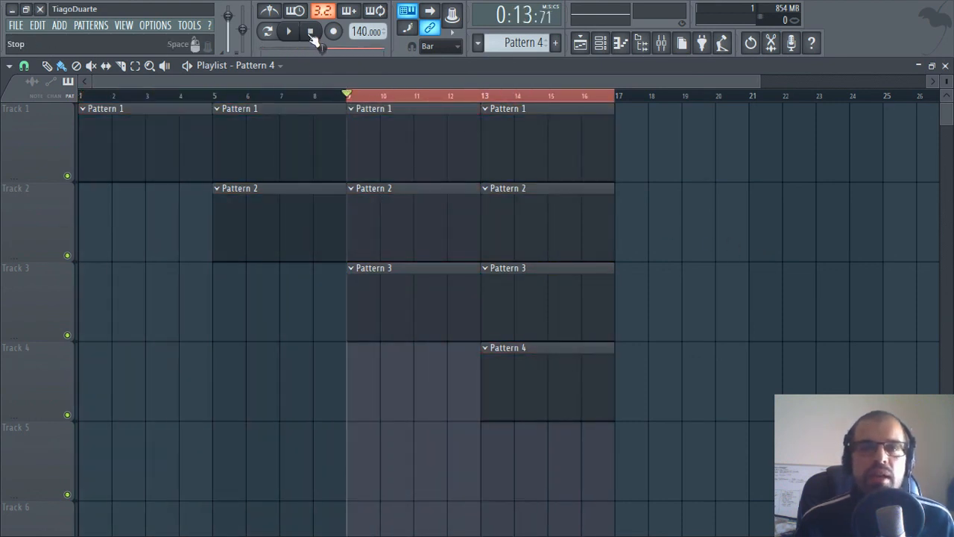